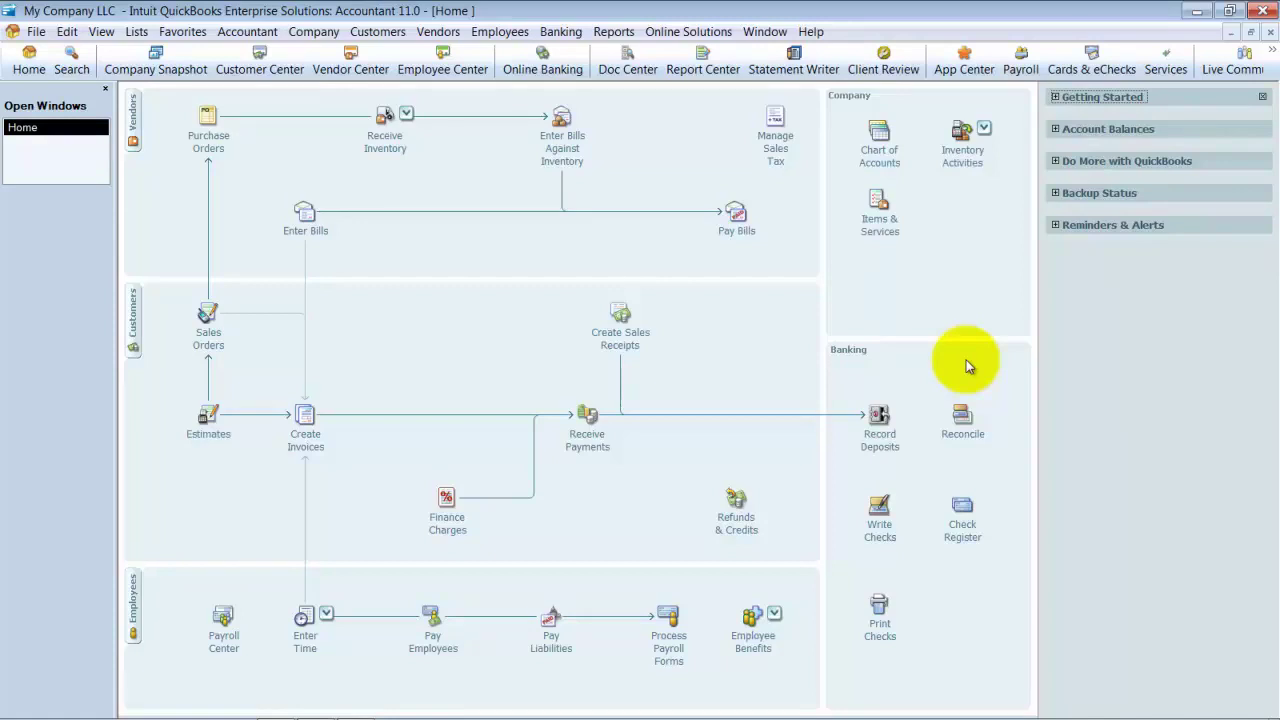
# Open the Chart of Accounts and widen its columns so full account names and types show.
pyautogui.click(136, 31)
pyautogui.click(170, 53)
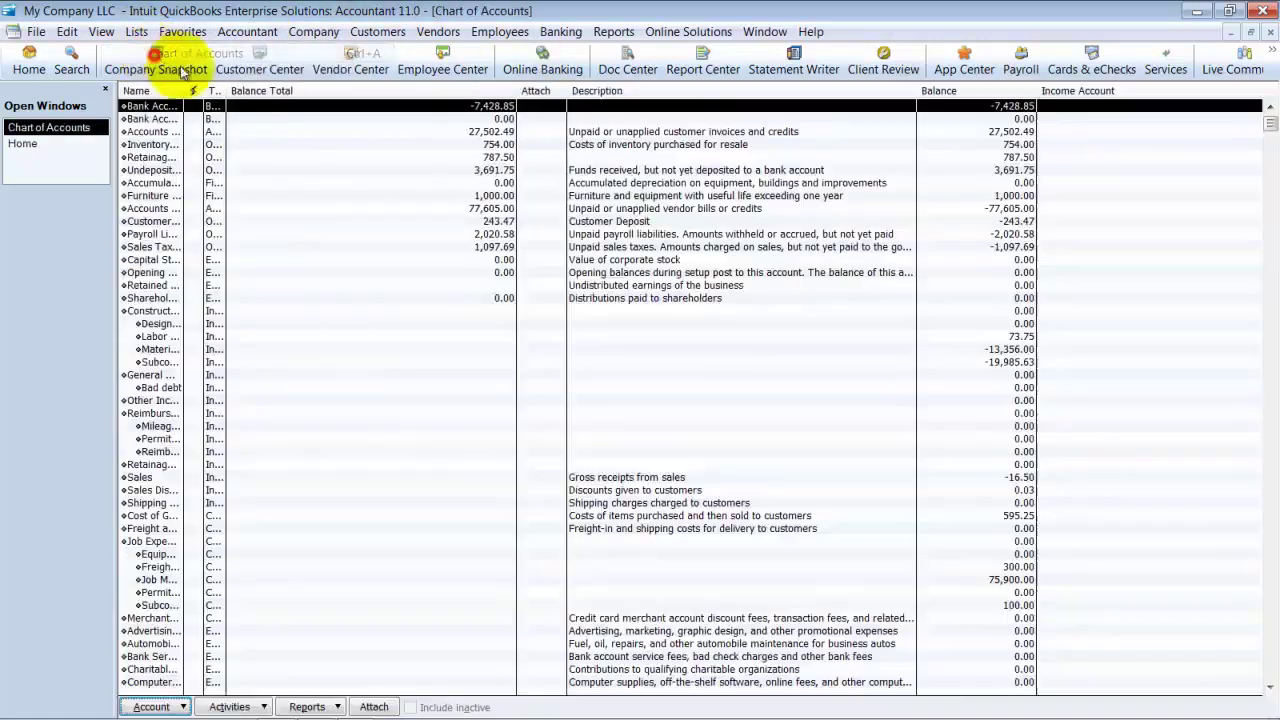
pyautogui.moveTo(229, 90); pyautogui.dragTo(400, 90)
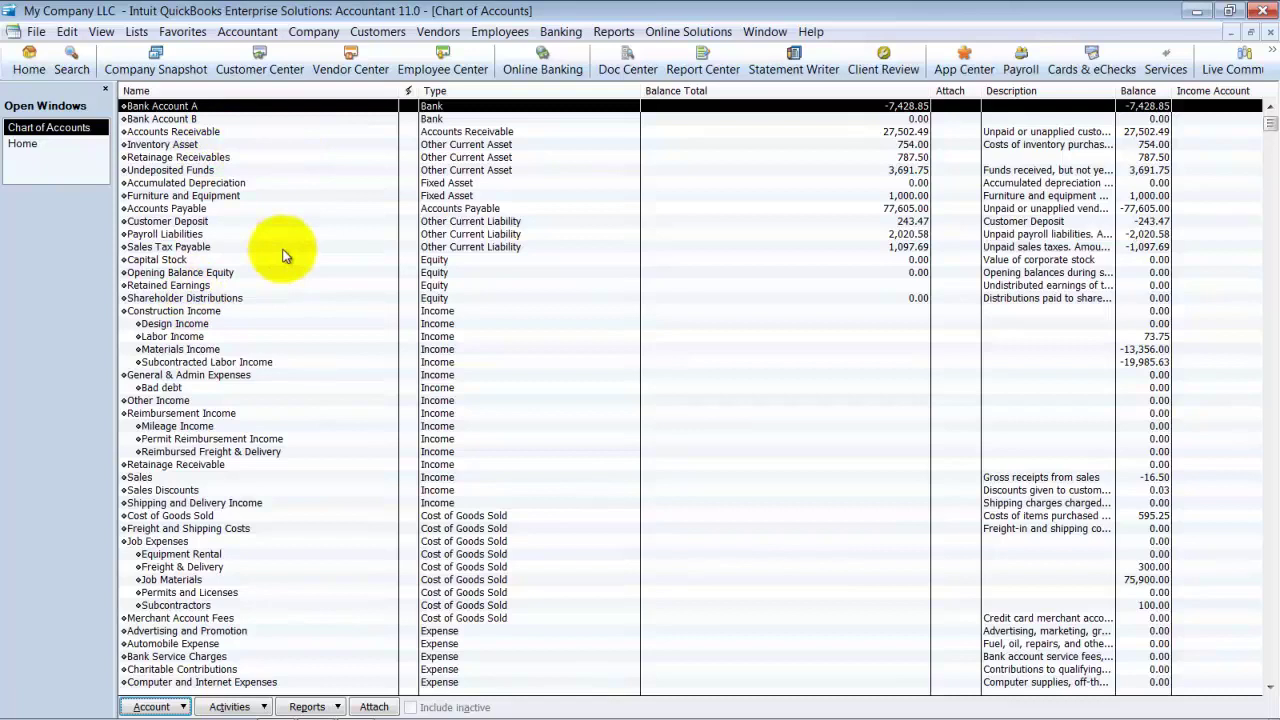
# Create the Other Current Asset account WIP and widen the Name column.
pyautogui.hotkey('ctrl', 'n')
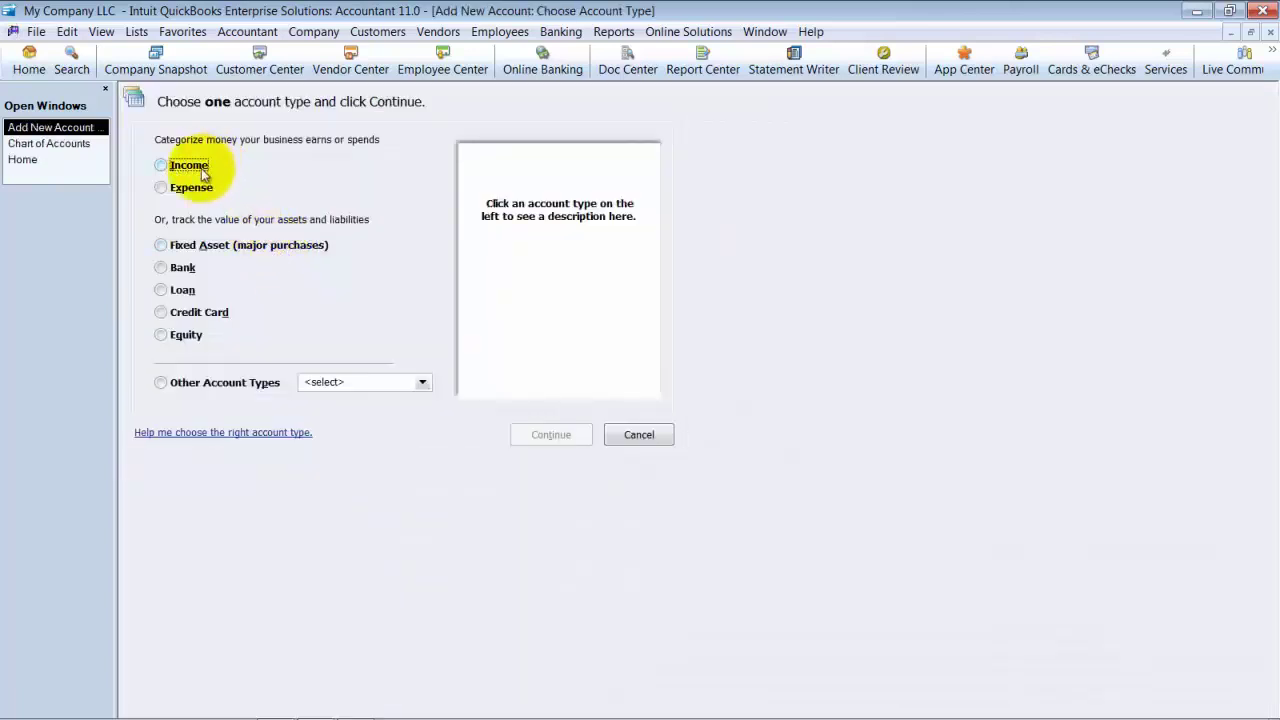
pyautogui.click(333, 383)
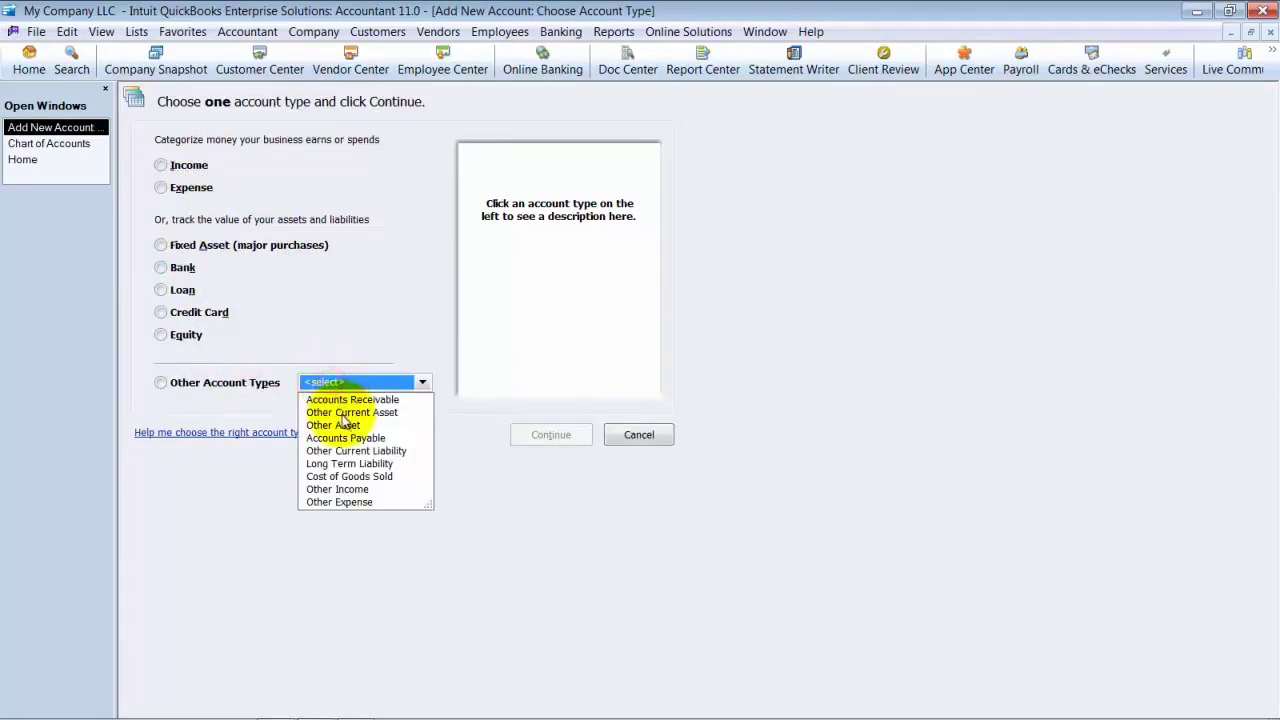
pyautogui.click(340, 412)
pyautogui.click(540, 434)
pyautogui.write('WIP')
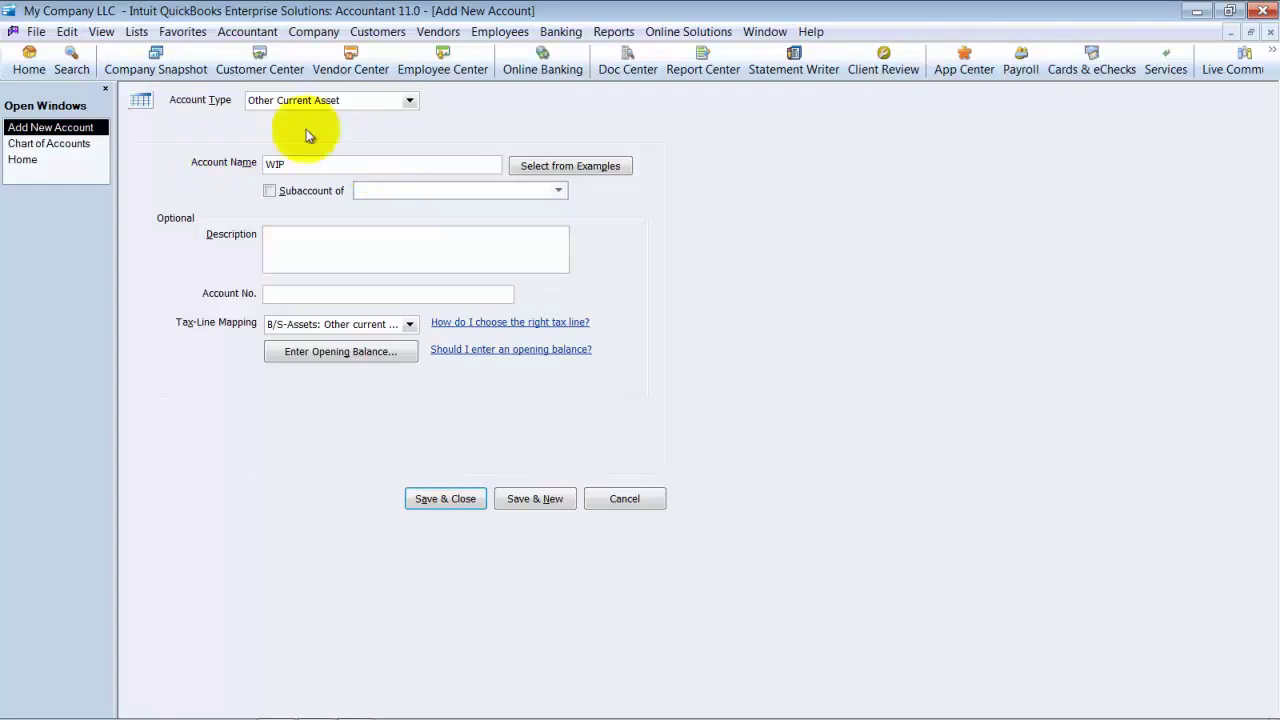
pyautogui.click(476, 498)
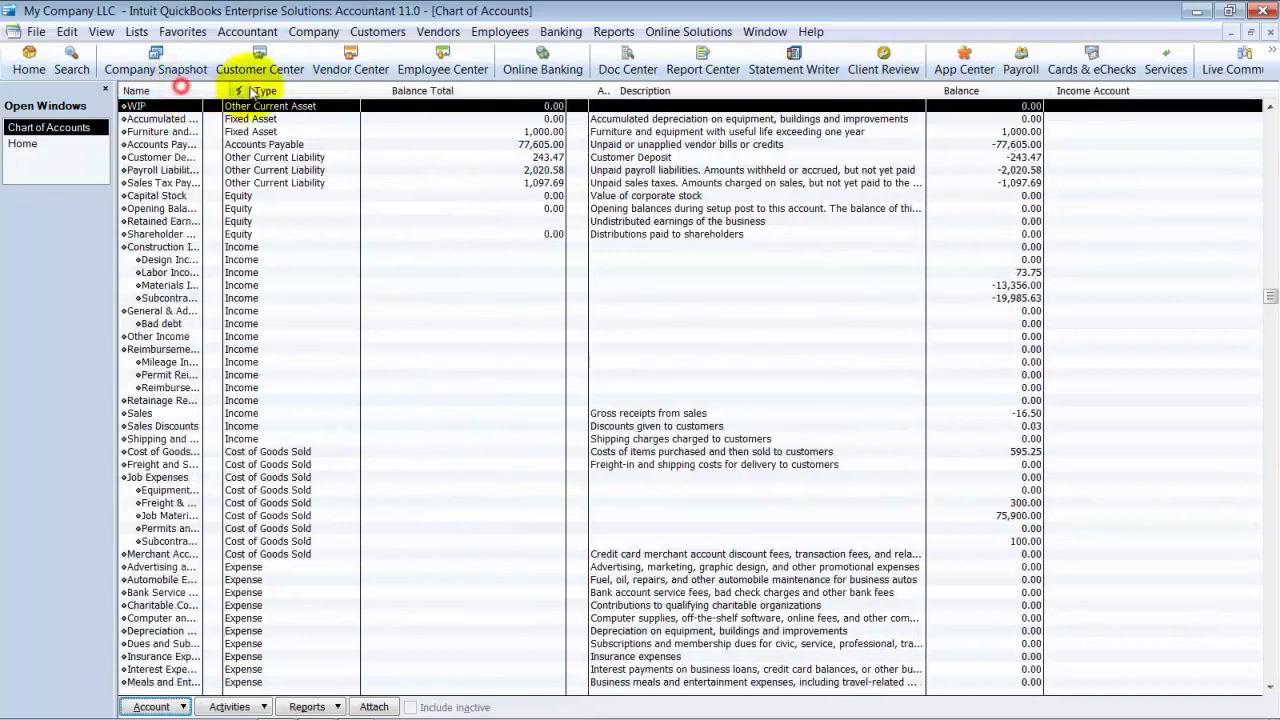
pyautogui.moveTo(185, 92); pyautogui.dragTo(255, 90)
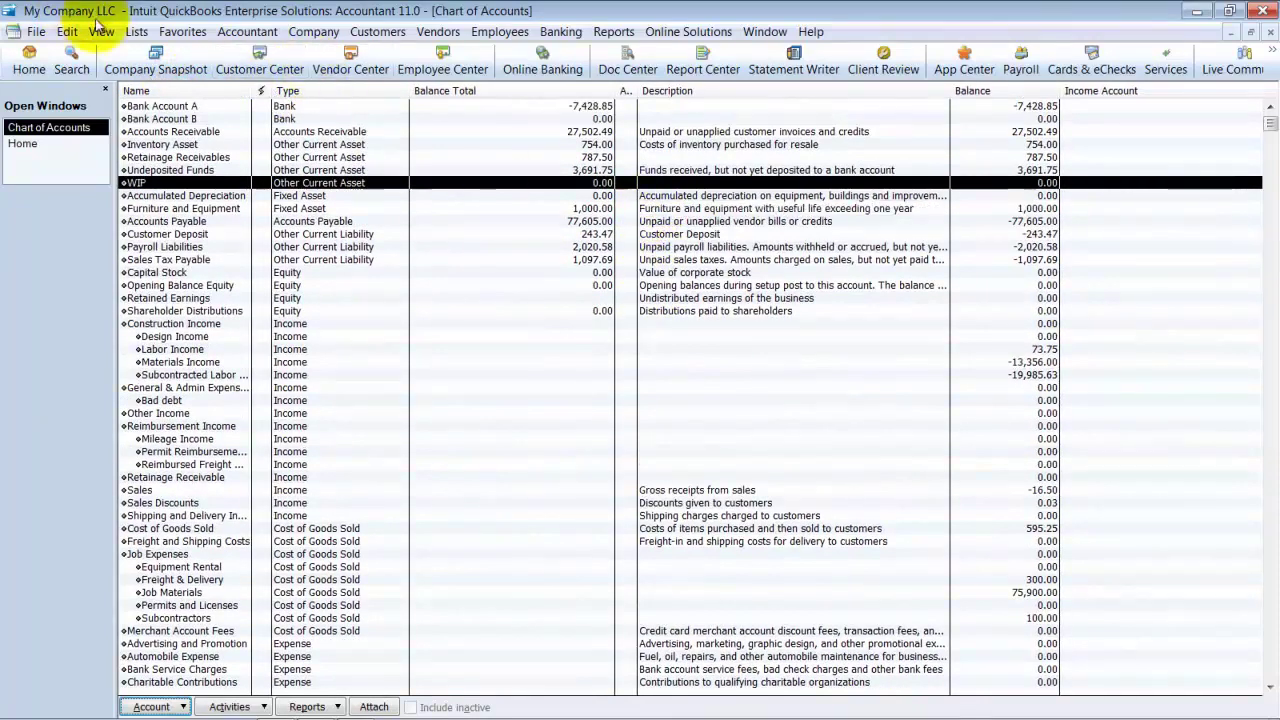
# From the Item List, start a new Inventory Part named Base Widget.
pyautogui.click(136, 31)
pyautogui.click(152, 72)
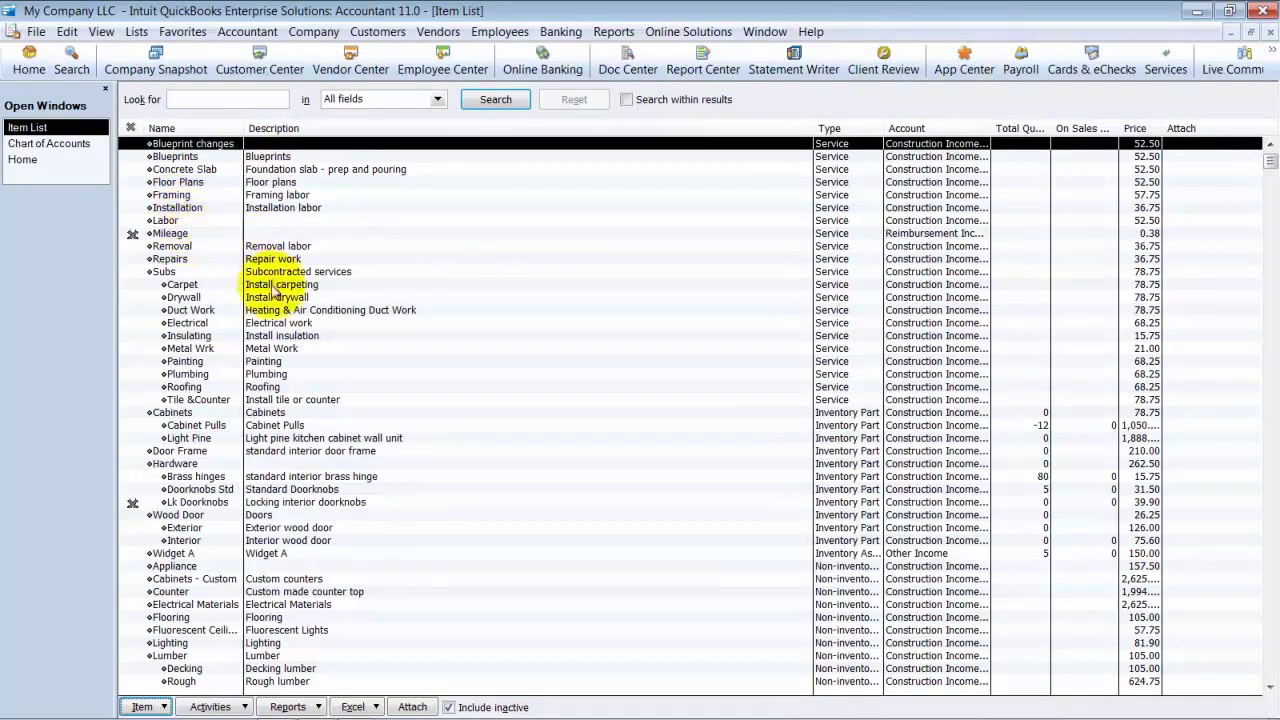
pyautogui.hotkey('ctrl', 'n')
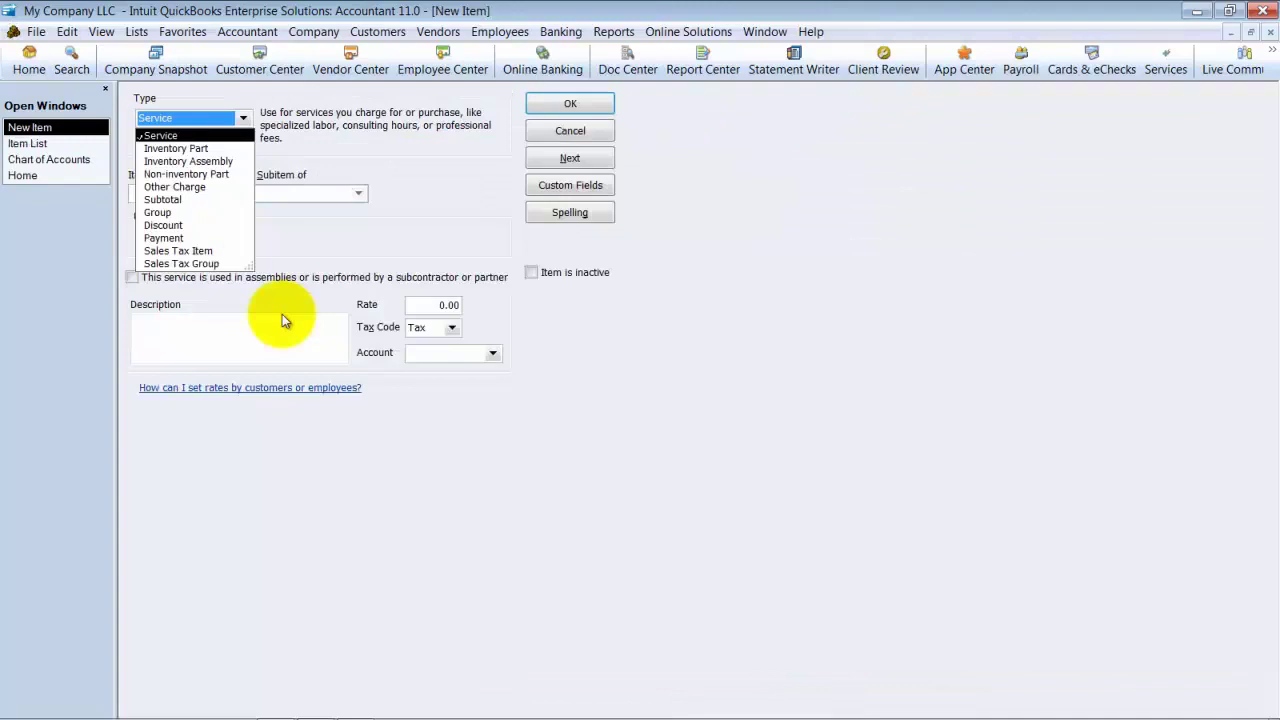
pyautogui.click(205, 148)
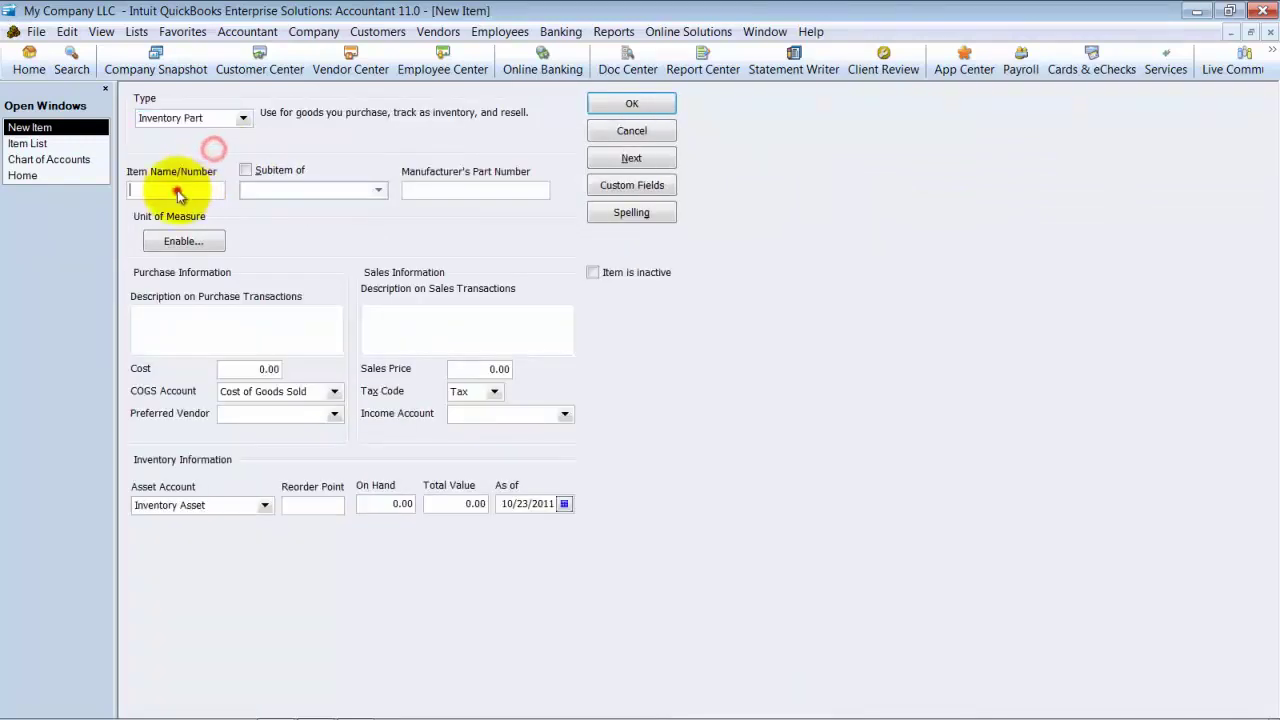
pyautogui.click(177, 190)
pyautogui.write('Base')
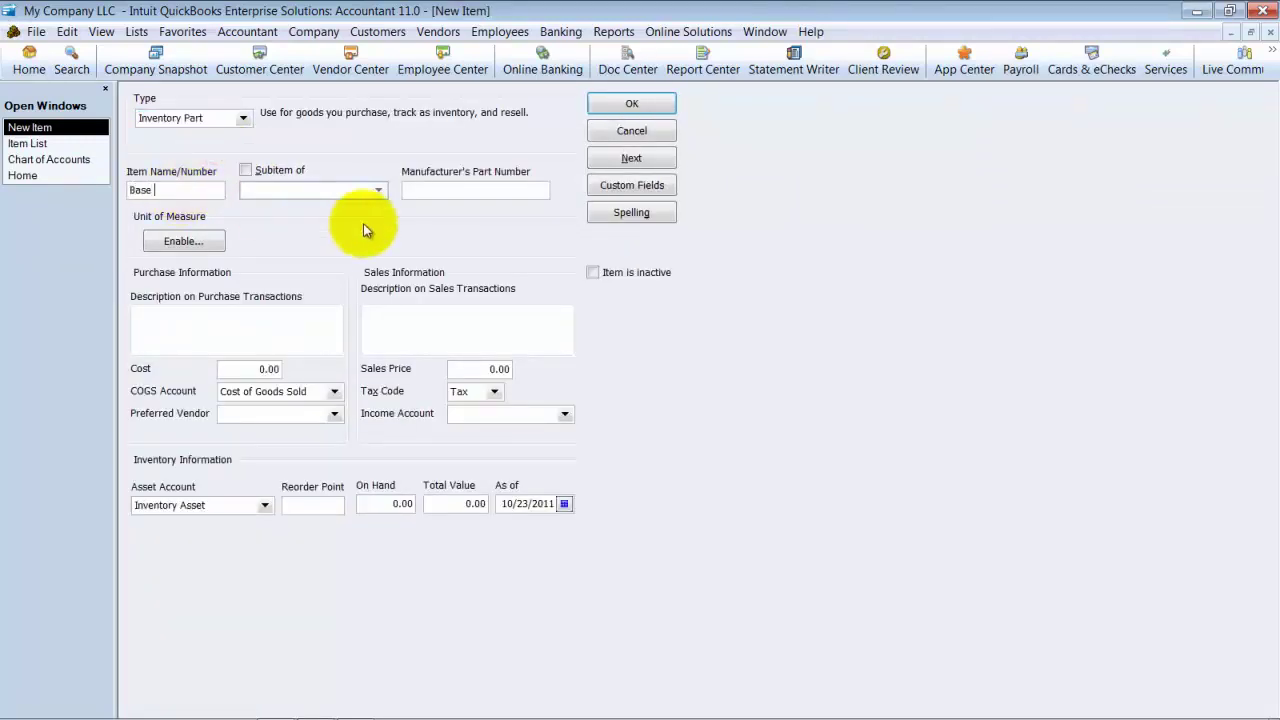
pyautogui.write('Widget')
pyautogui.press('Tab')
# Copy the name Base Widget into both the purchase and sales descriptions.
pyautogui.moveTo(213, 190); pyautogui.dragTo(12, 207)
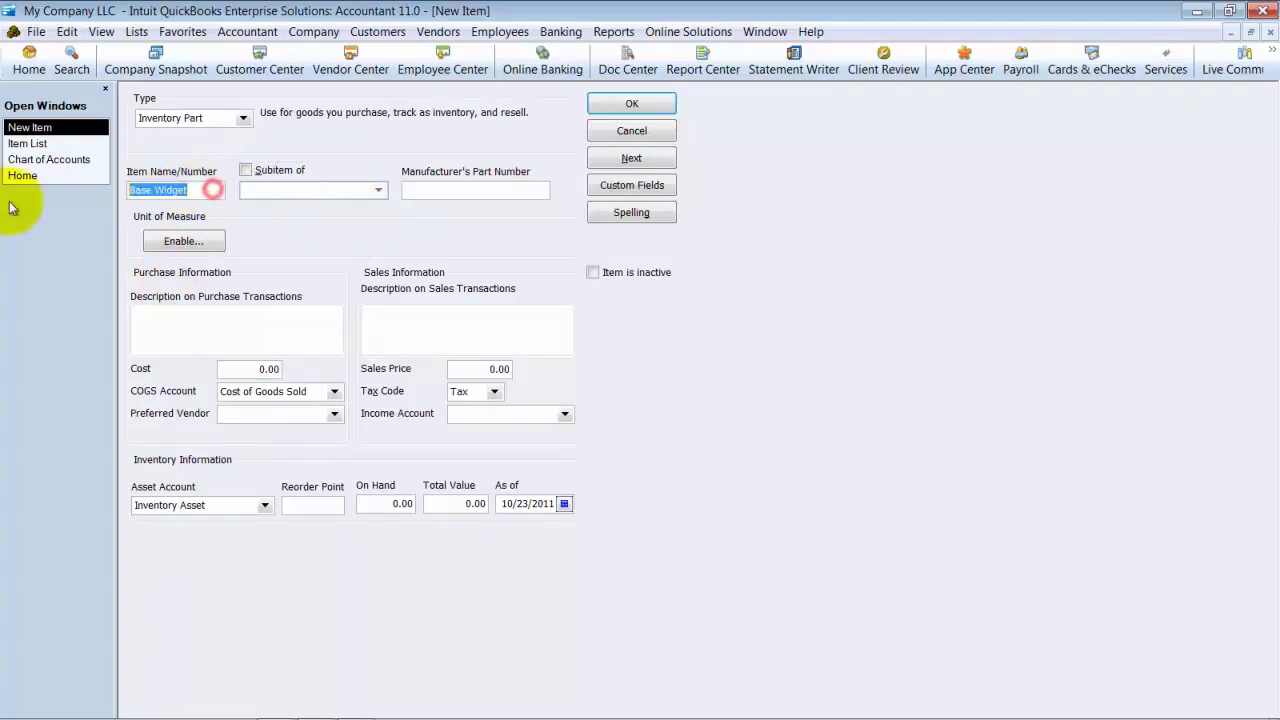
pyautogui.hotkey('ctrl', 'c')
pyautogui.click(188, 318)
pyautogui.hotkey('ctrl', 'v')
pyautogui.click(490, 326)
pyautogui.hotkey('ctrl', 'v')
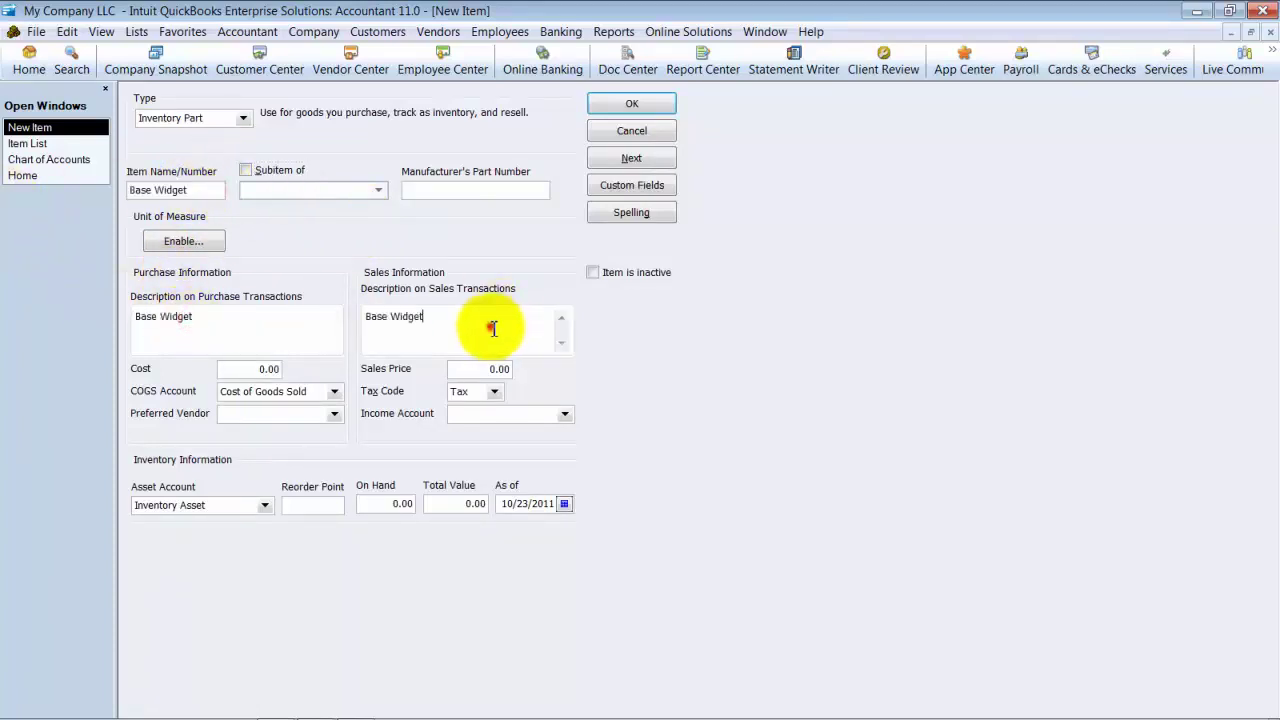
pyautogui.press('Tab')
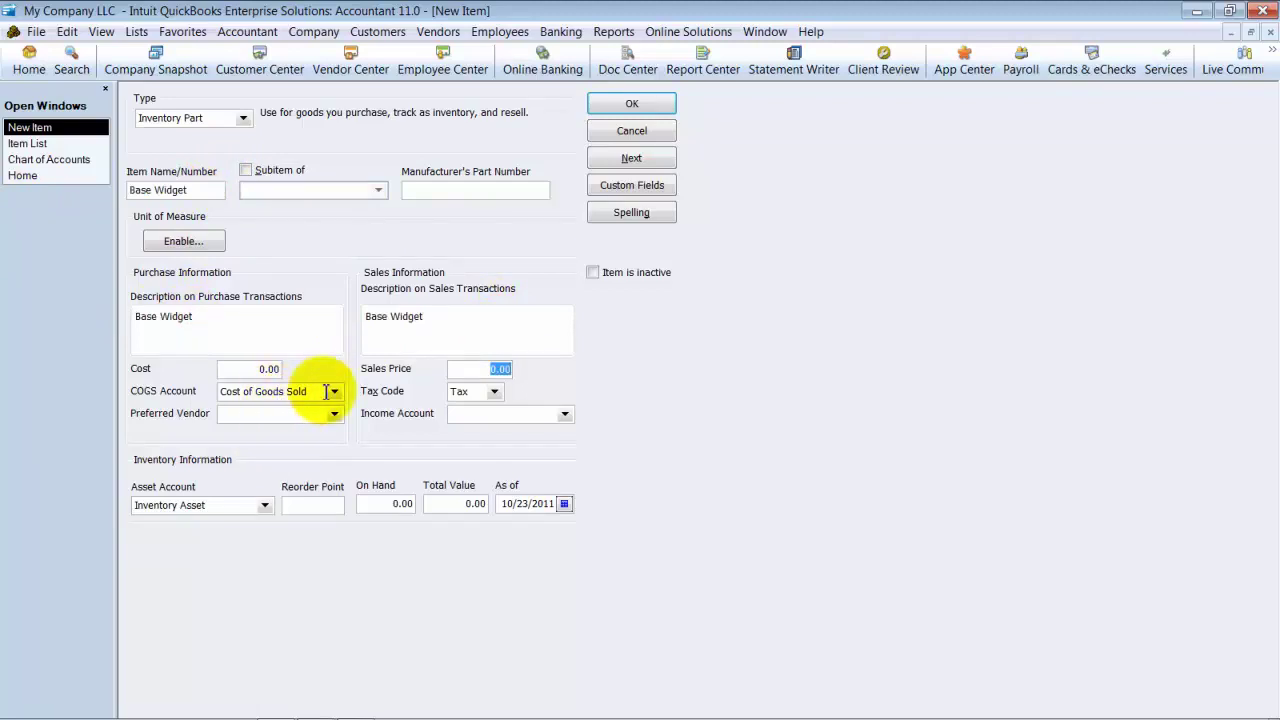
# Set the item's COGS account to WIP.
pyautogui.click(322, 391)
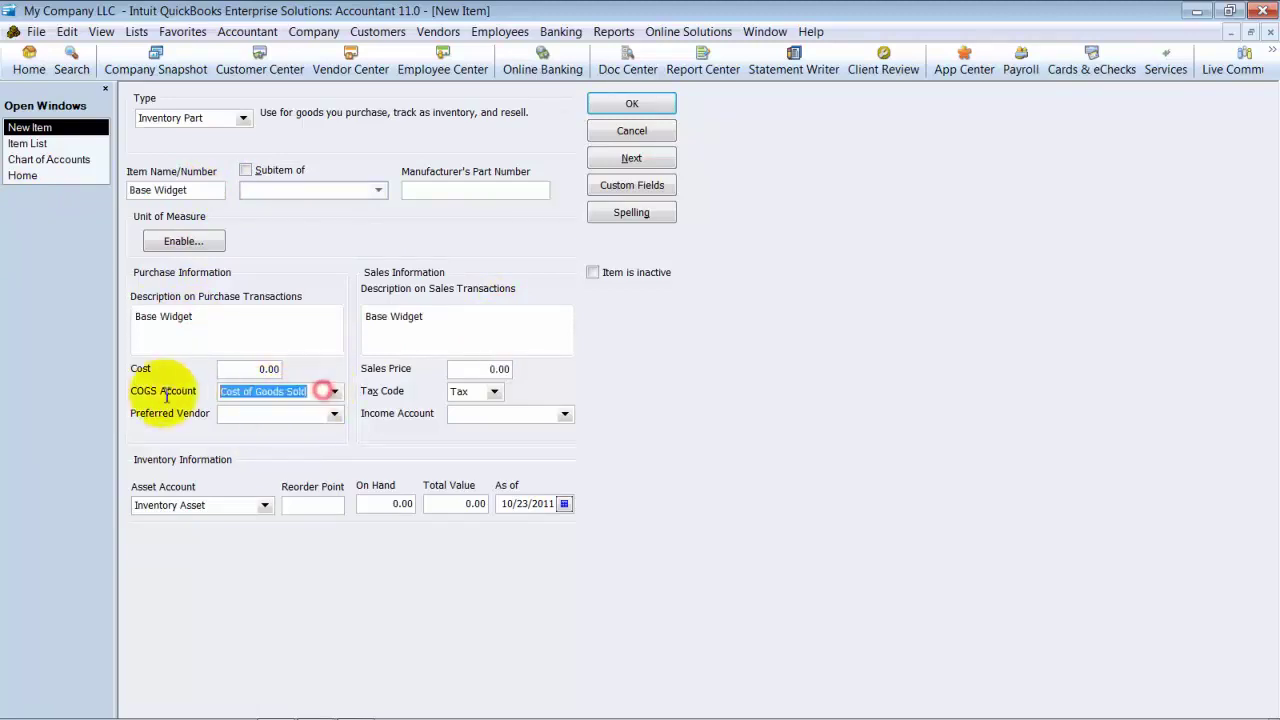
pyautogui.click(335, 391)
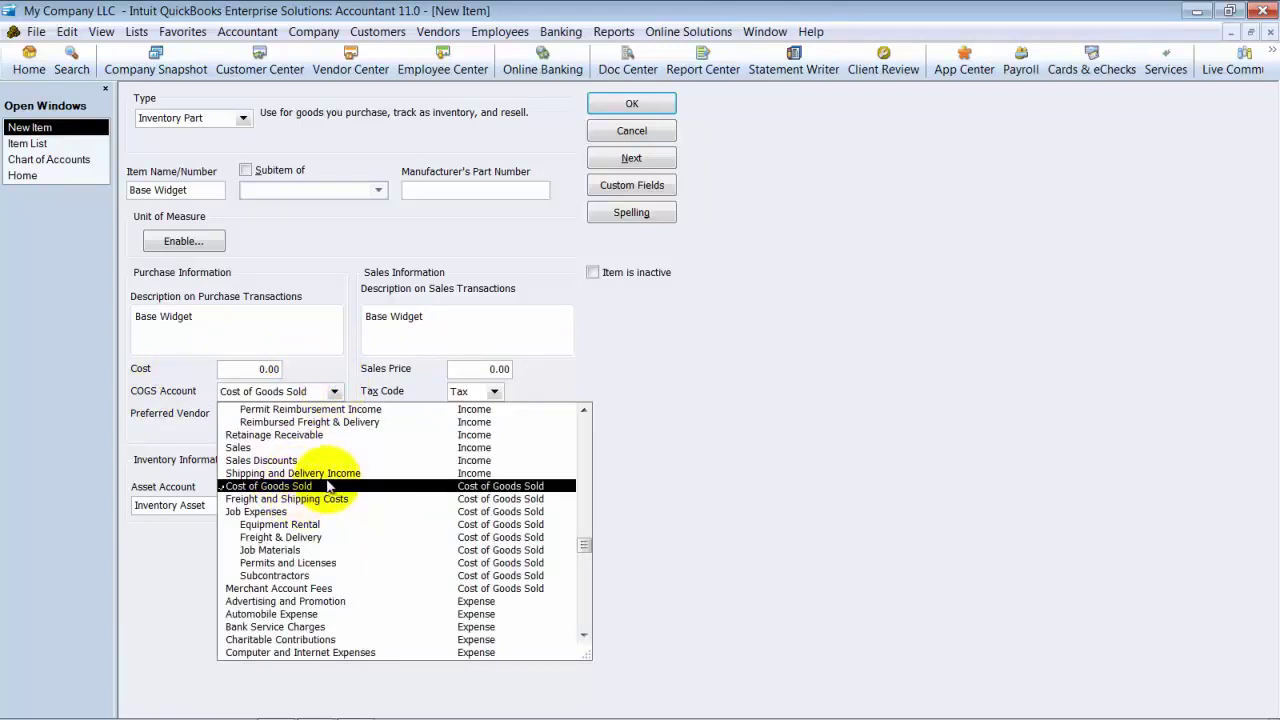
pyautogui.scroll(1, 359, 542)
pyautogui.scroll(3, 359, 542)
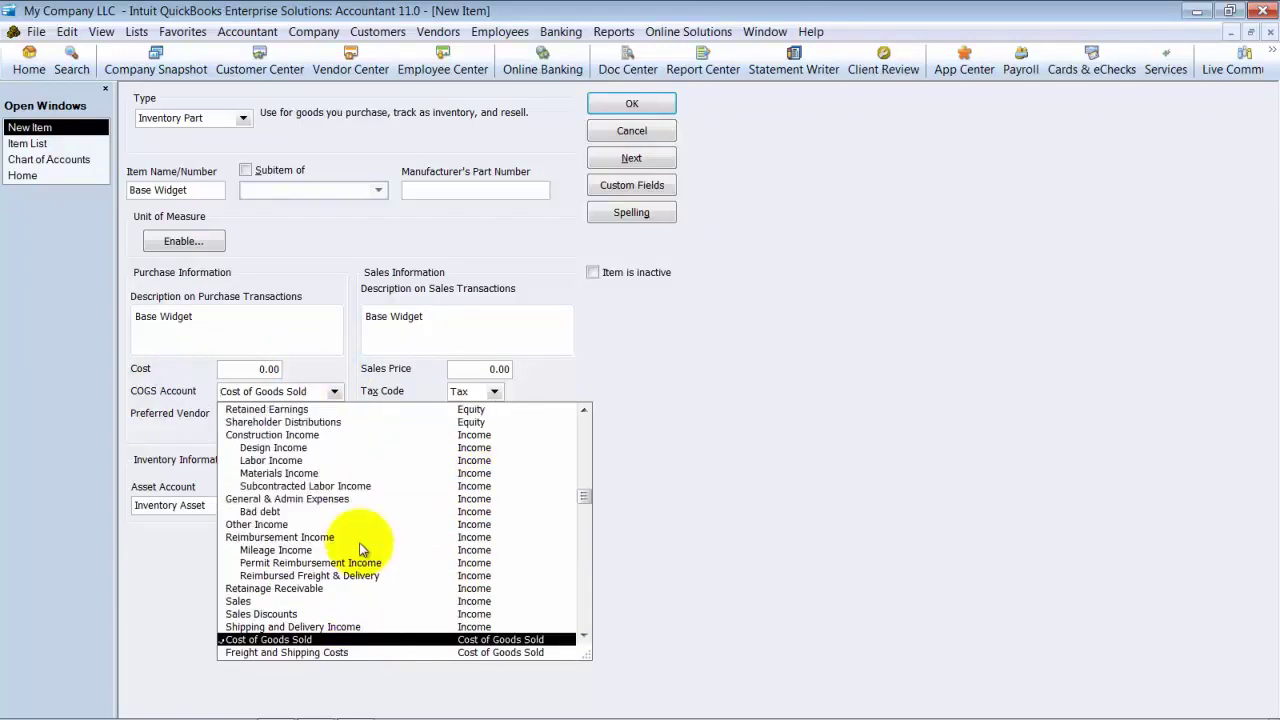
pyautogui.scroll(3, 359, 542)
pyautogui.scroll(1, 359, 542)
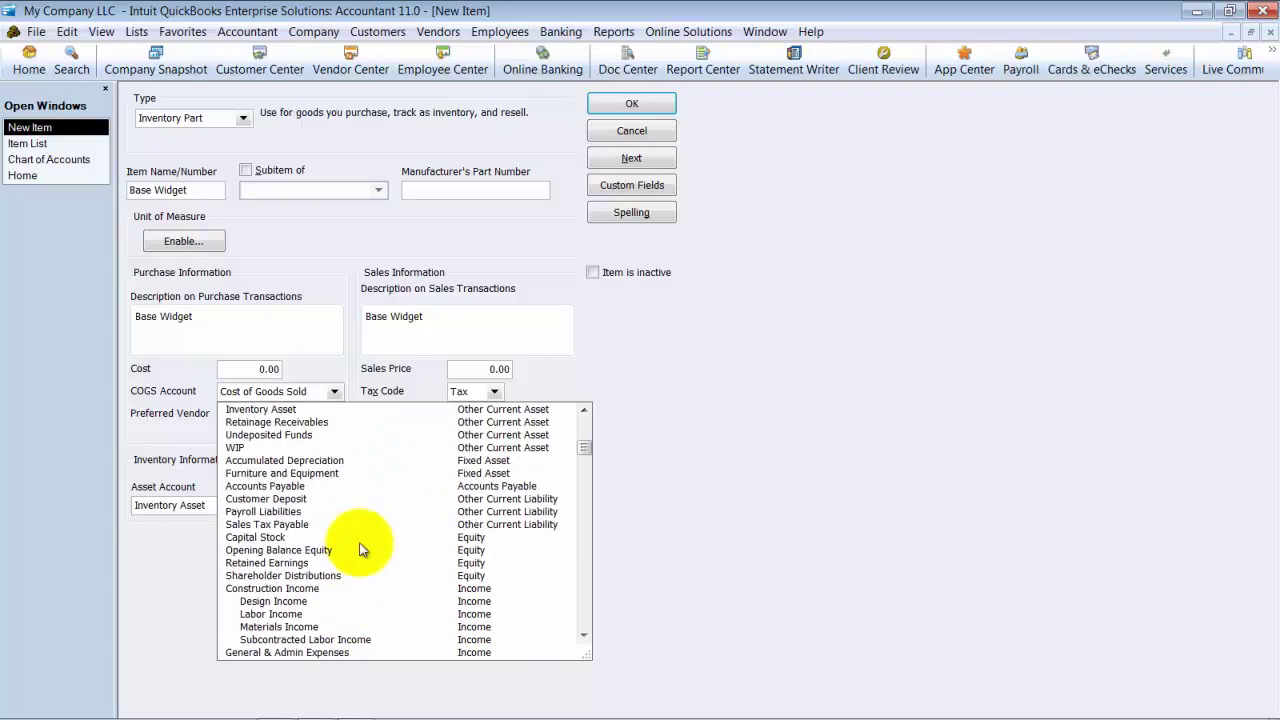
pyautogui.click(240, 448)
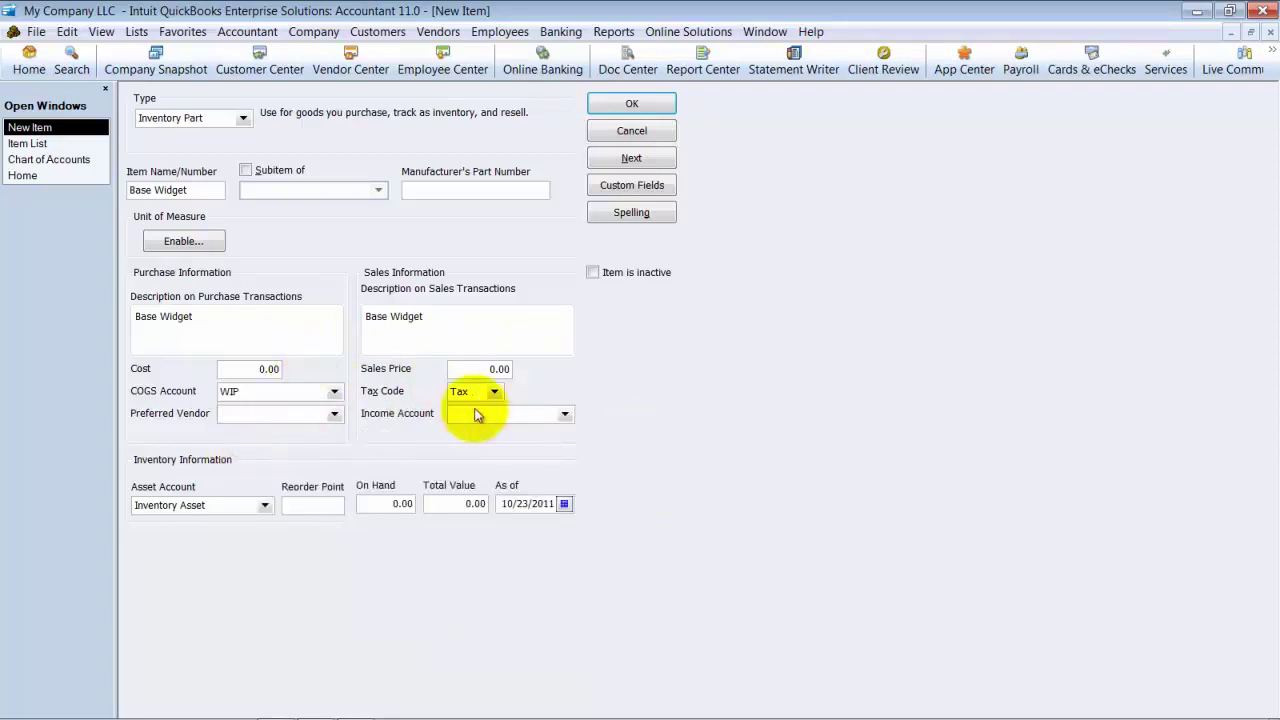
# Set income to General & Admin Expenses, COGS and asset accounts to WIP, then save Base Widget.
pyautogui.click(563, 415)
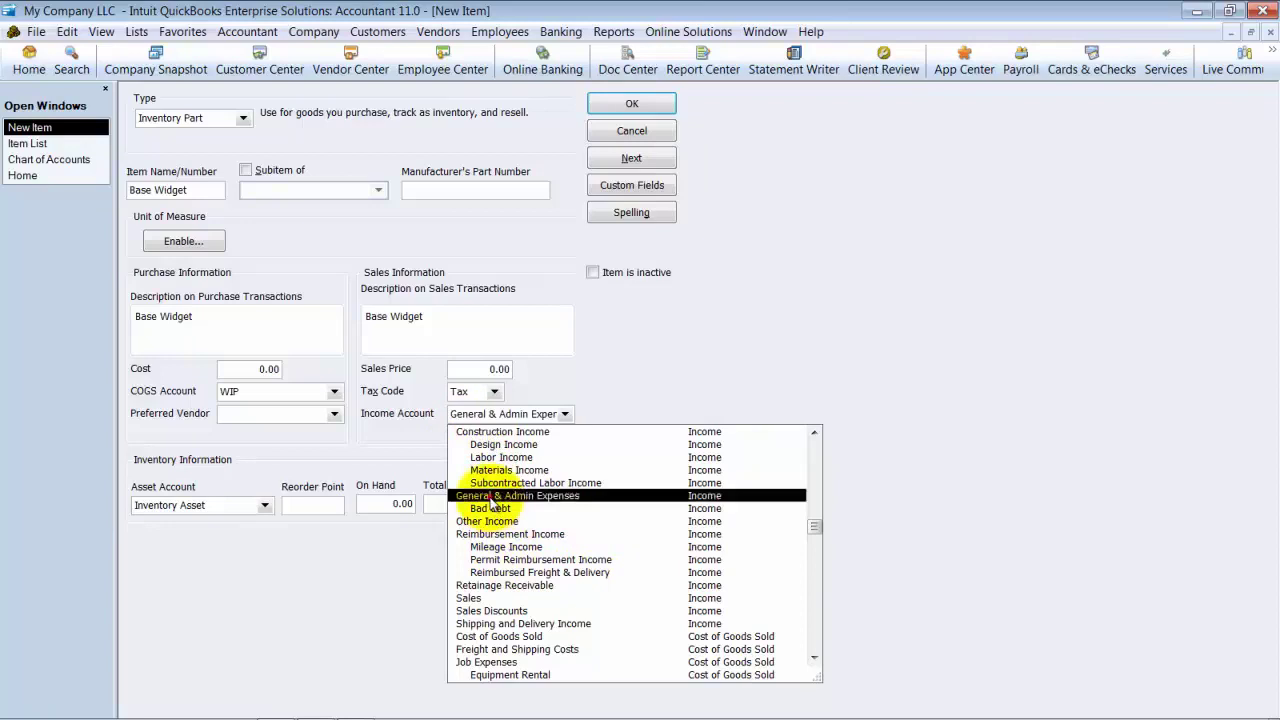
pyautogui.click(490, 496)
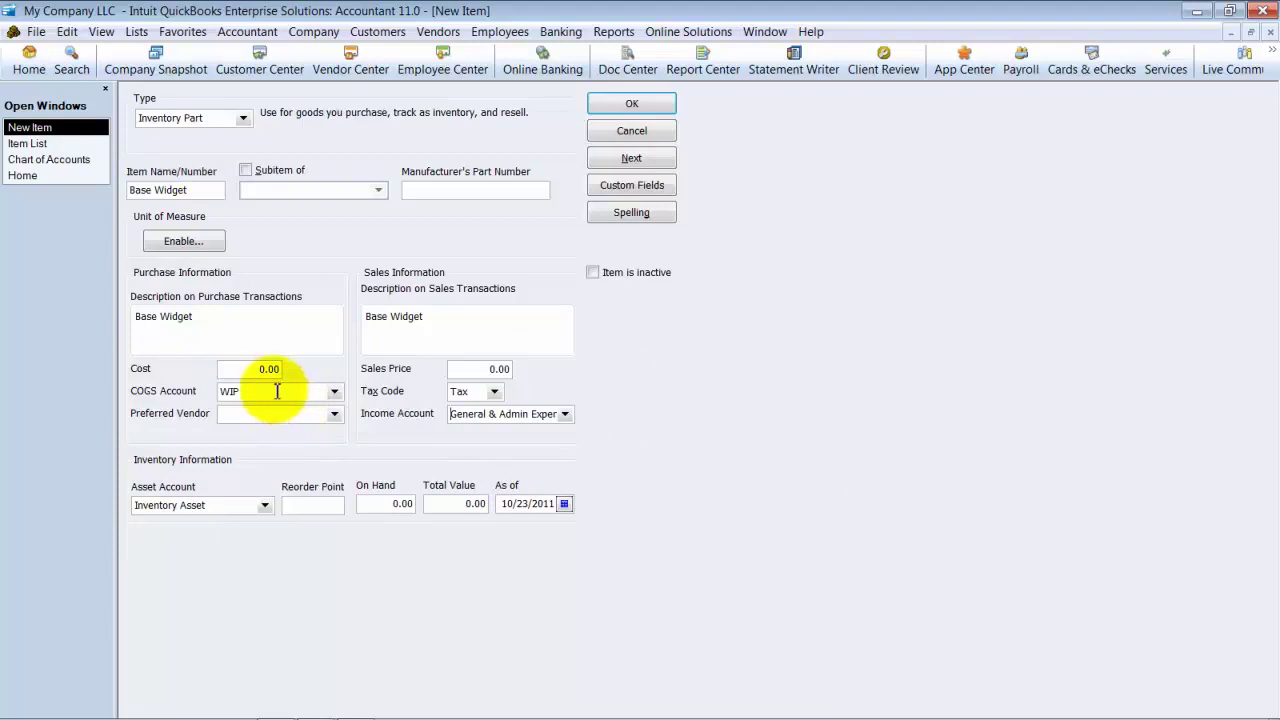
pyautogui.click(277, 391)
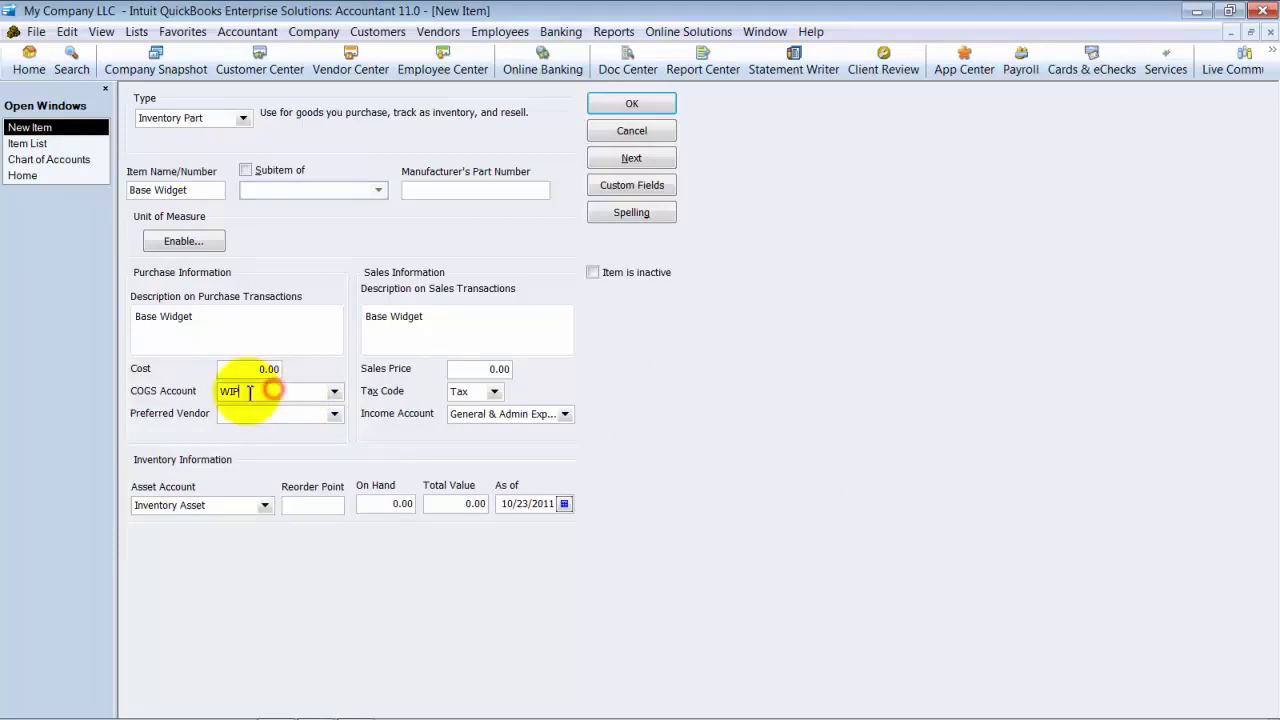
pyautogui.doubleClick(290, 395)
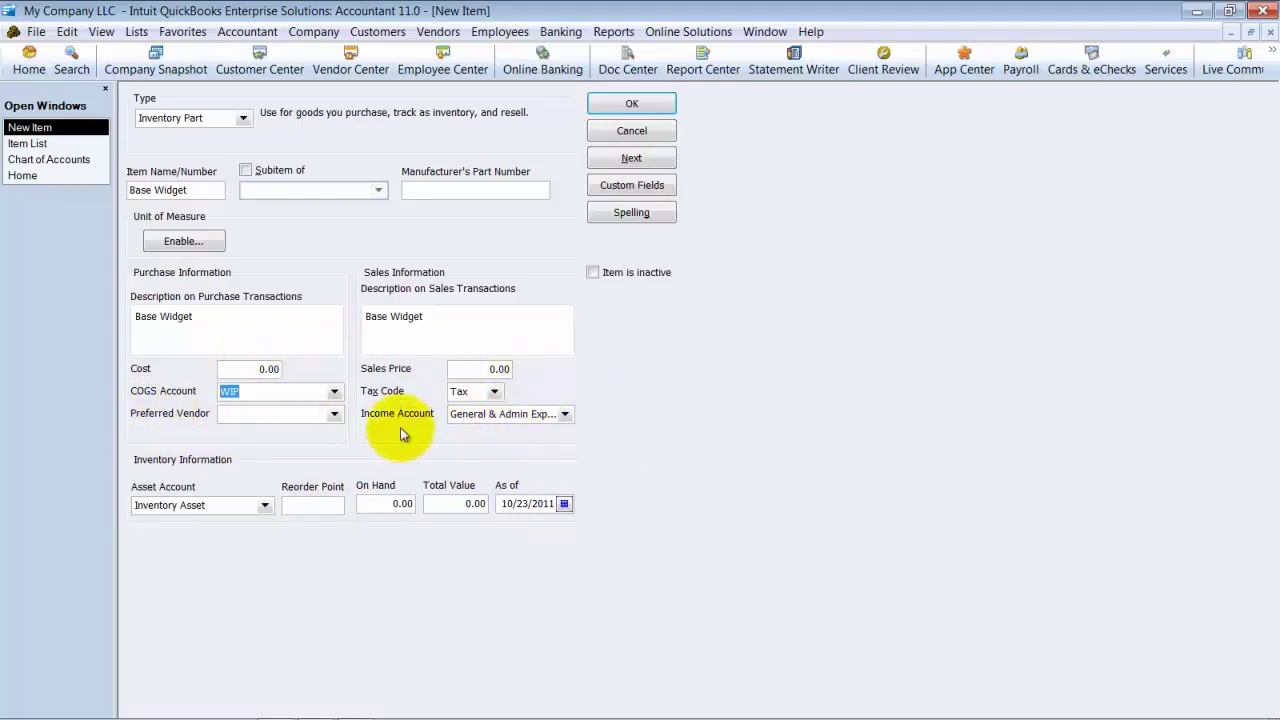
pyautogui.click(265, 508)
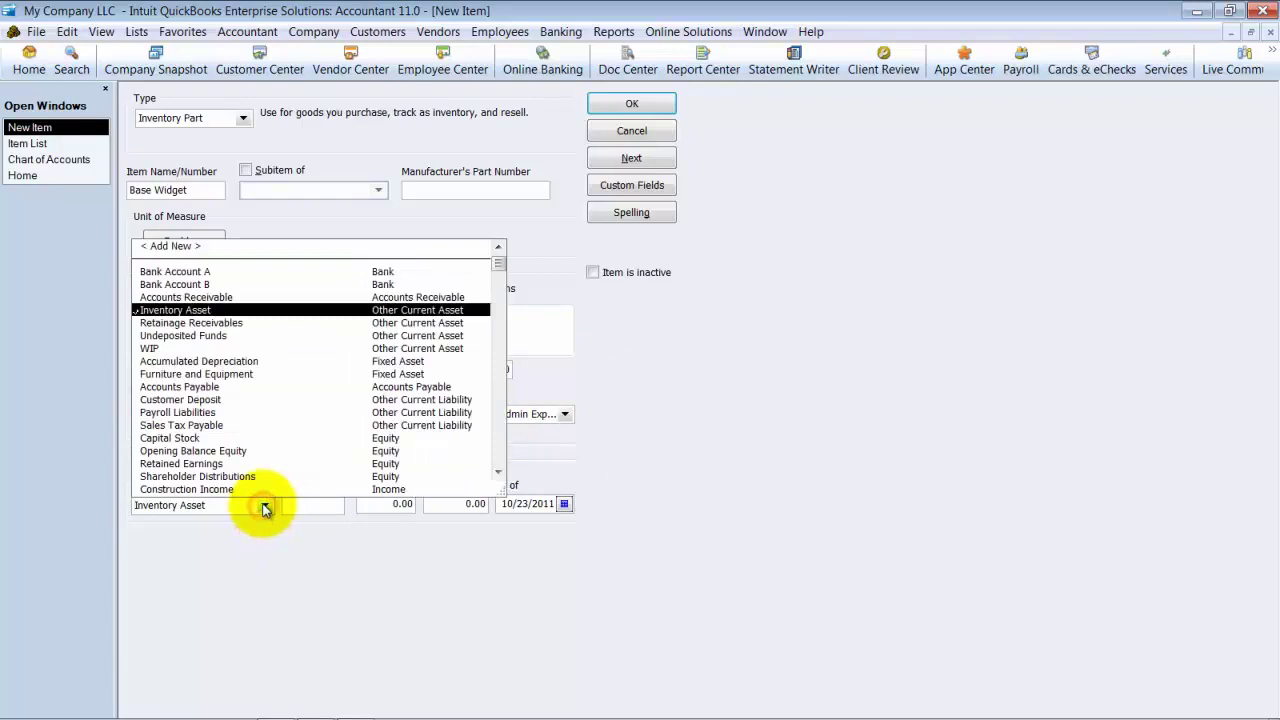
pyautogui.click(150, 349)
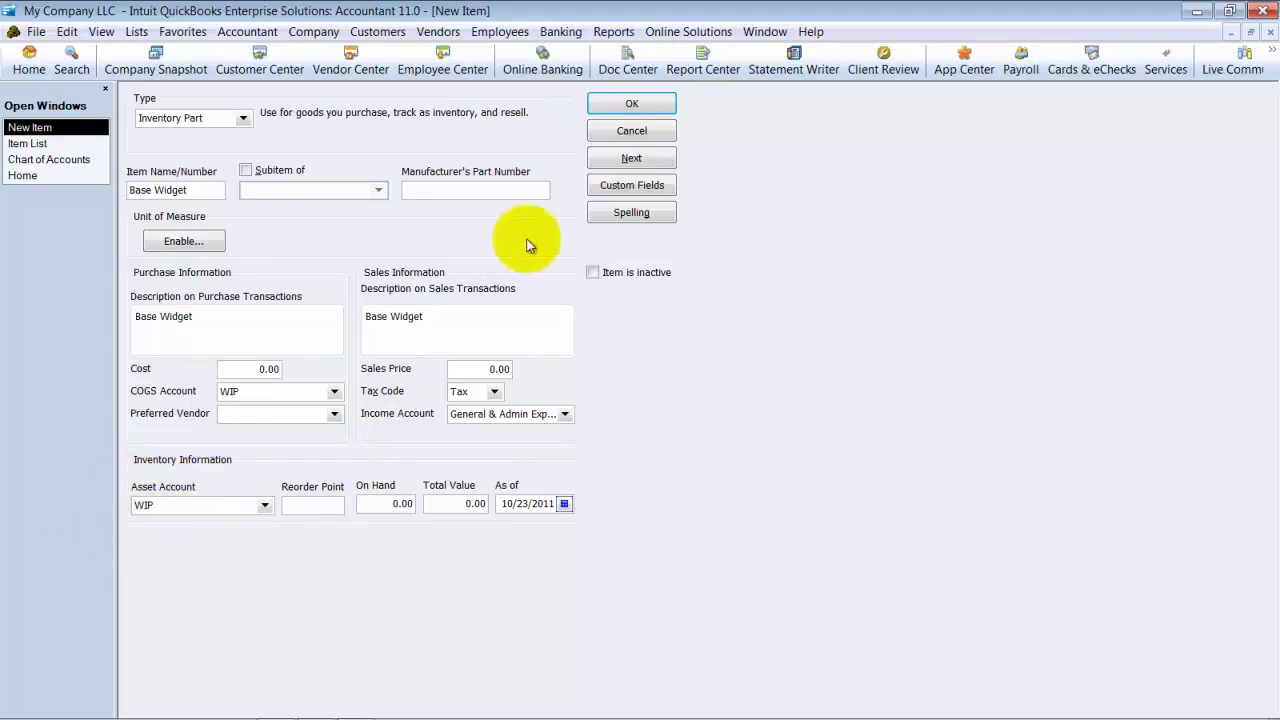
pyautogui.click(657, 109)
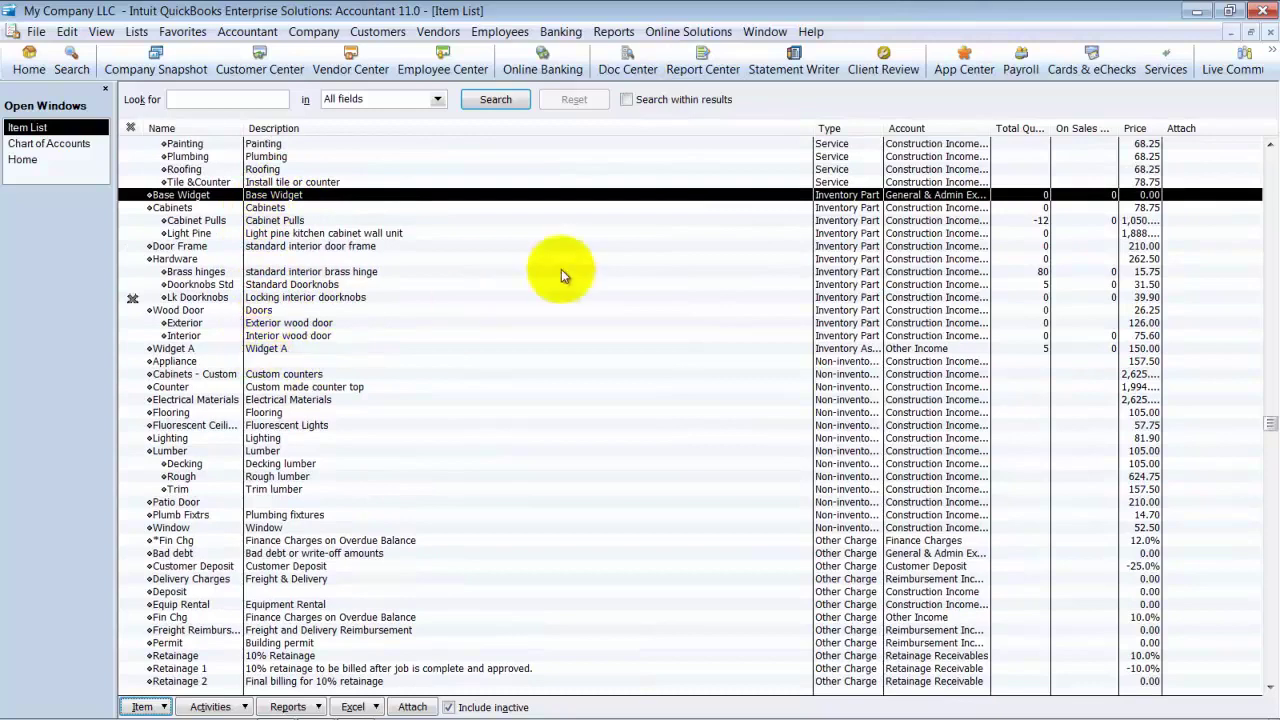
# Start the Inventory Assembly Widget B with cost 50 and Construction Income as income account.
pyautogui.hotkey('ctrl', 'n')
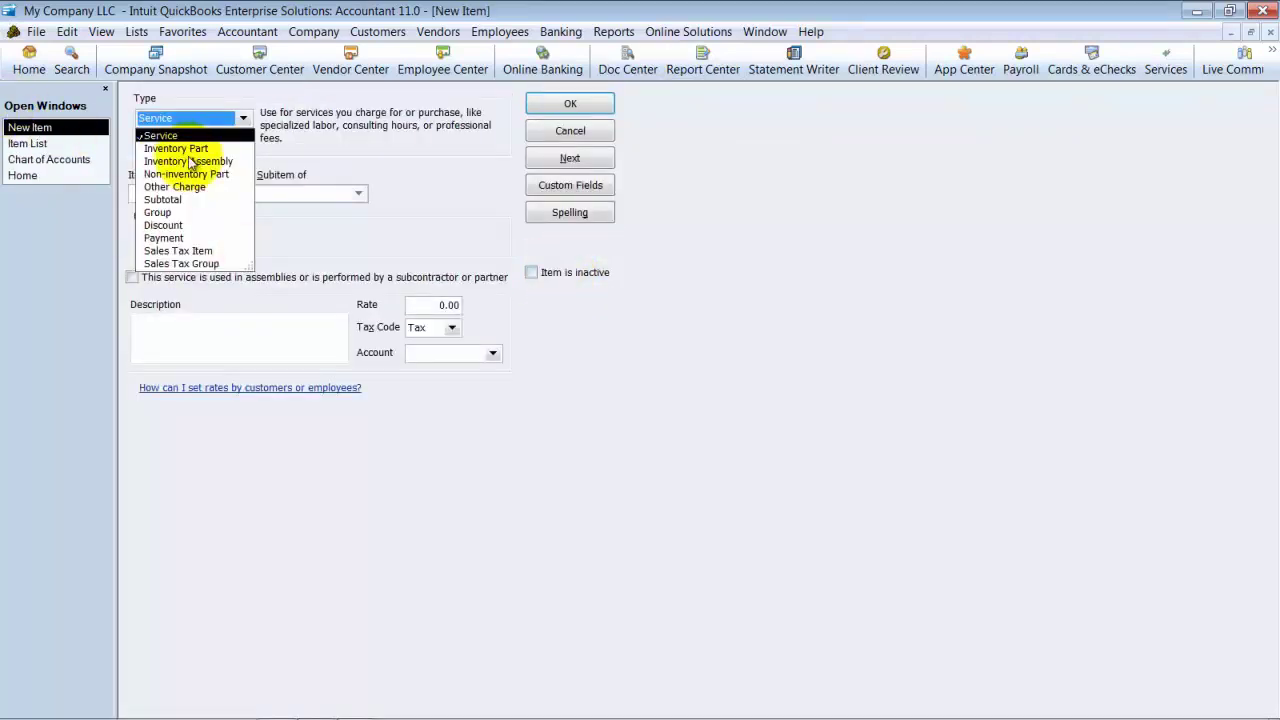
pyautogui.click(195, 161)
pyautogui.click(153, 187)
pyautogui.write('Widget B')
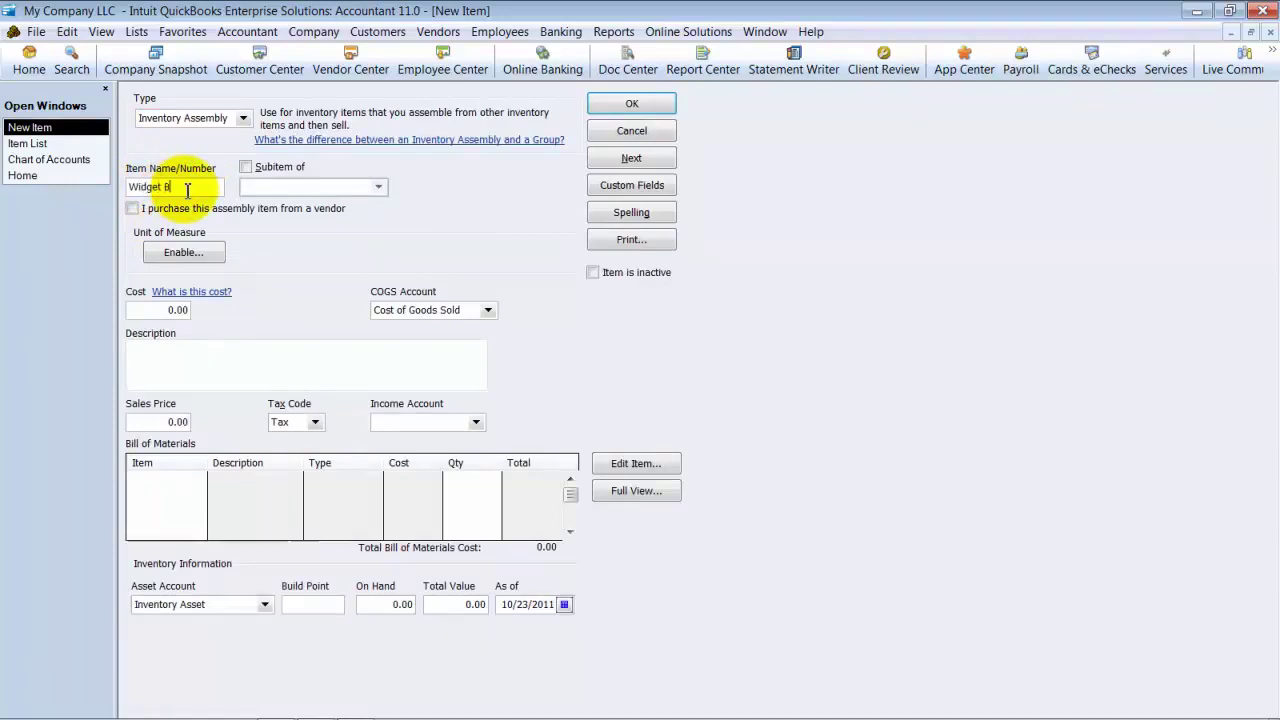
pyautogui.press('Tab')
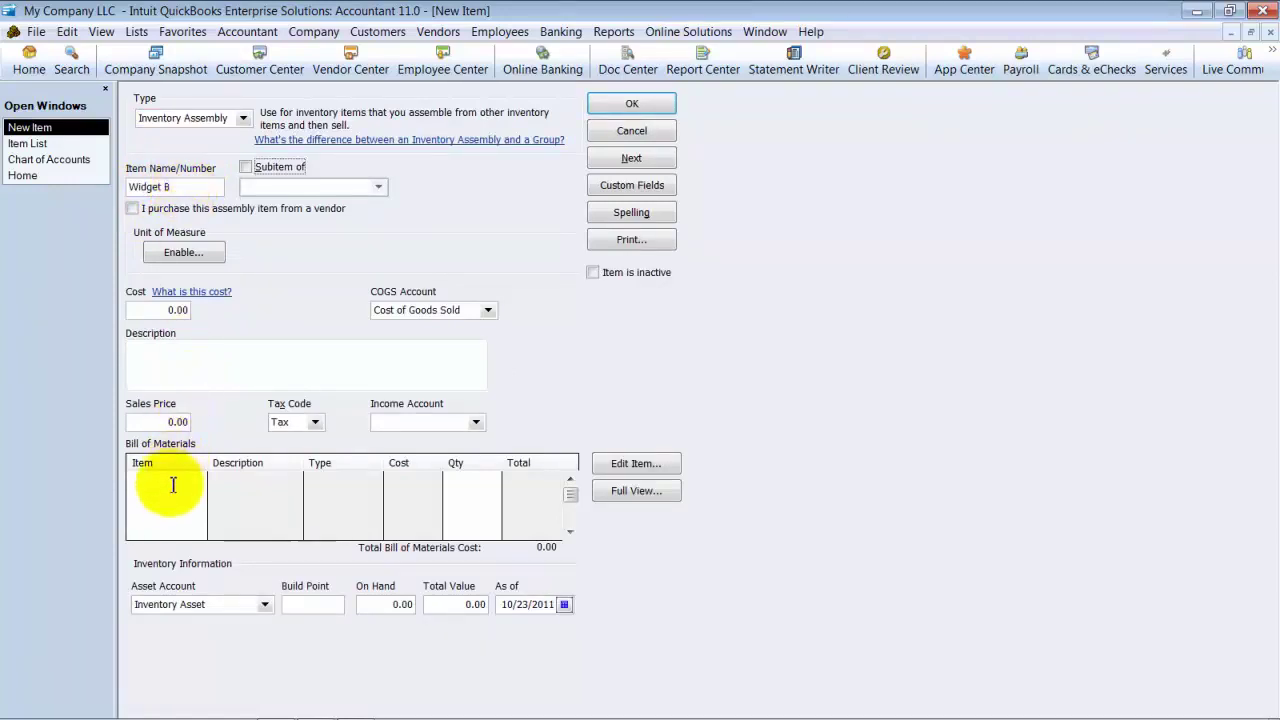
pyautogui.click(148, 312)
pyautogui.write('50')
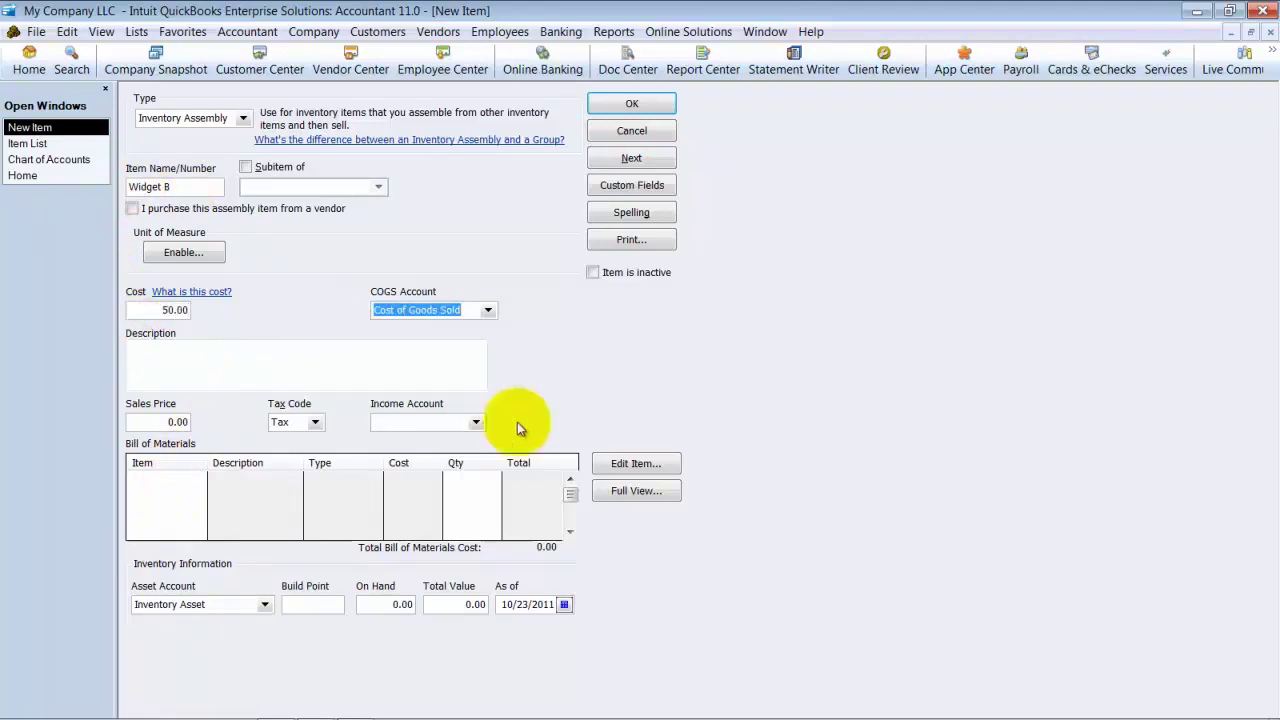
pyautogui.click(476, 422)
pyautogui.click(430, 440)
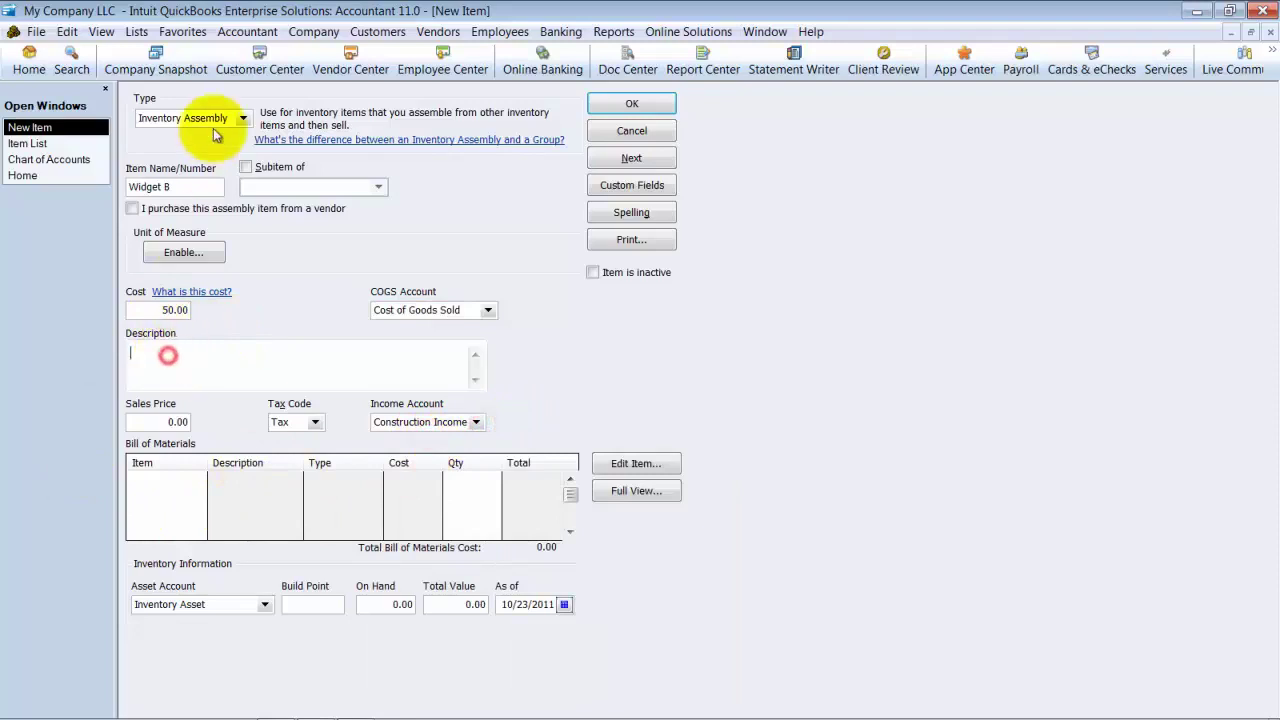
# Reuse the name Widget B as the description and add Widget A ×2 to the bill of materials.
pyautogui.click(171, 186)
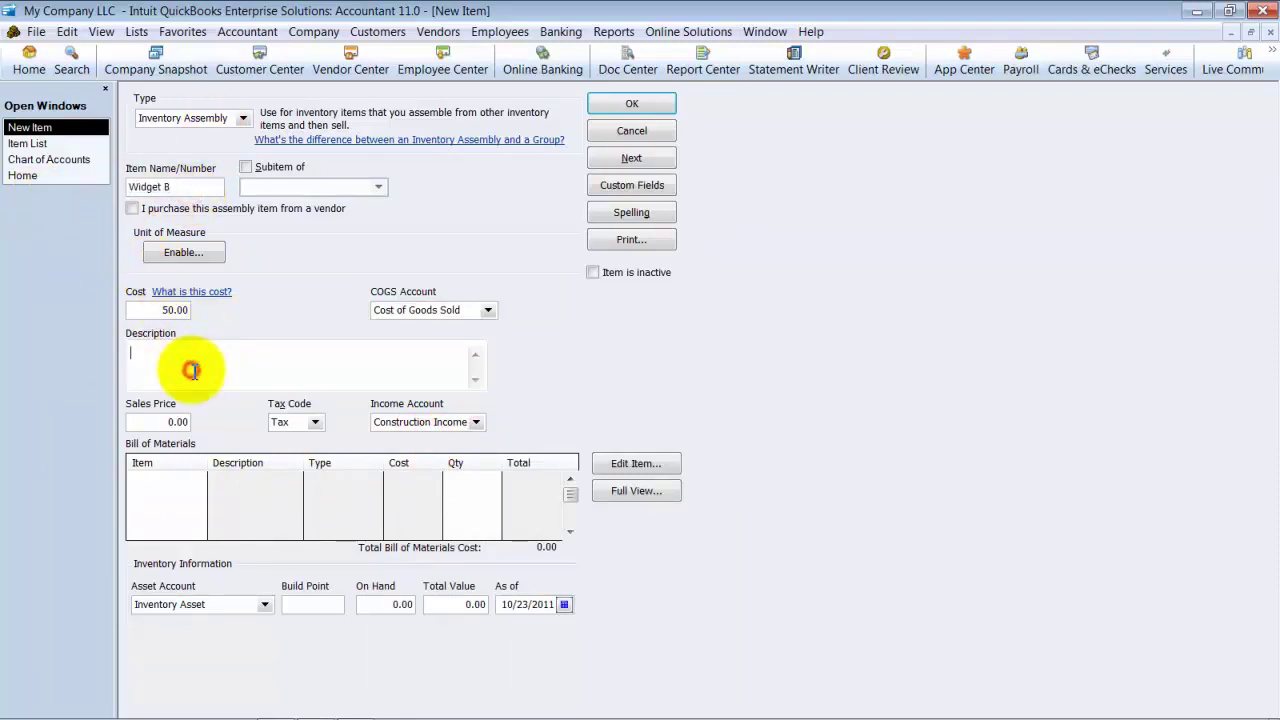
pyautogui.write('Widget B')
pyautogui.click(172, 418)
pyautogui.click(175, 480)
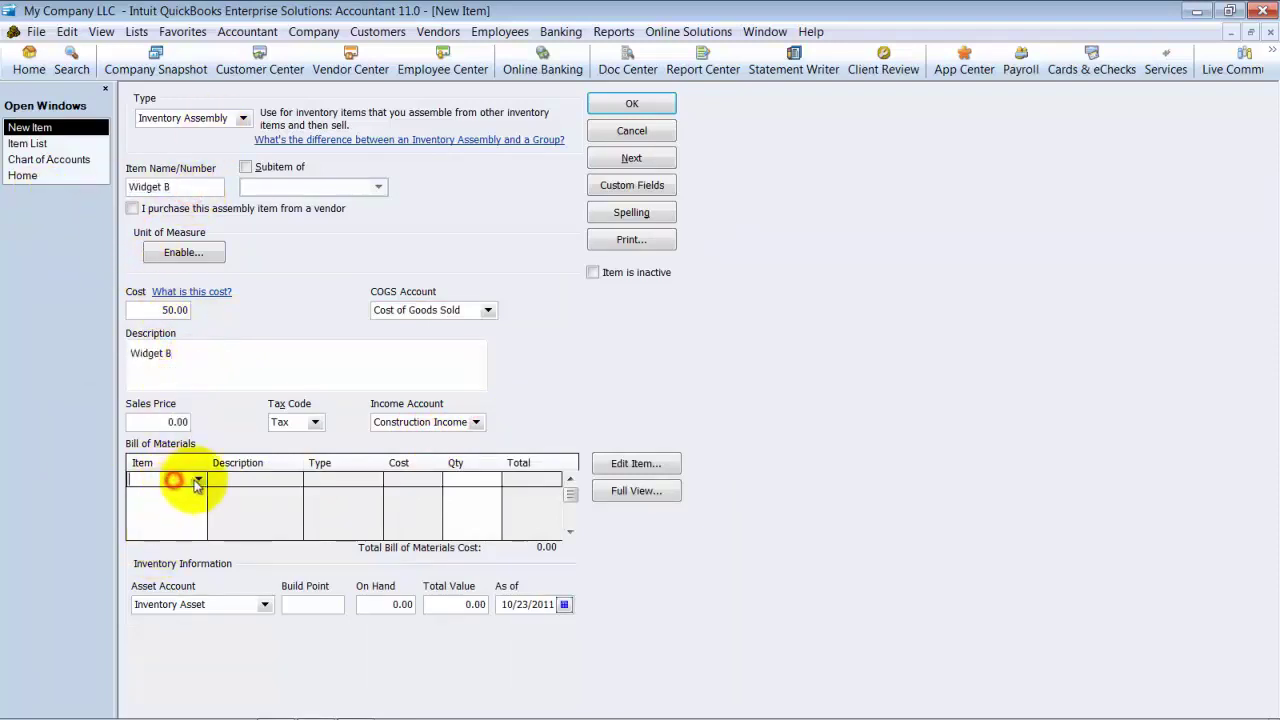
pyautogui.click(168, 386)
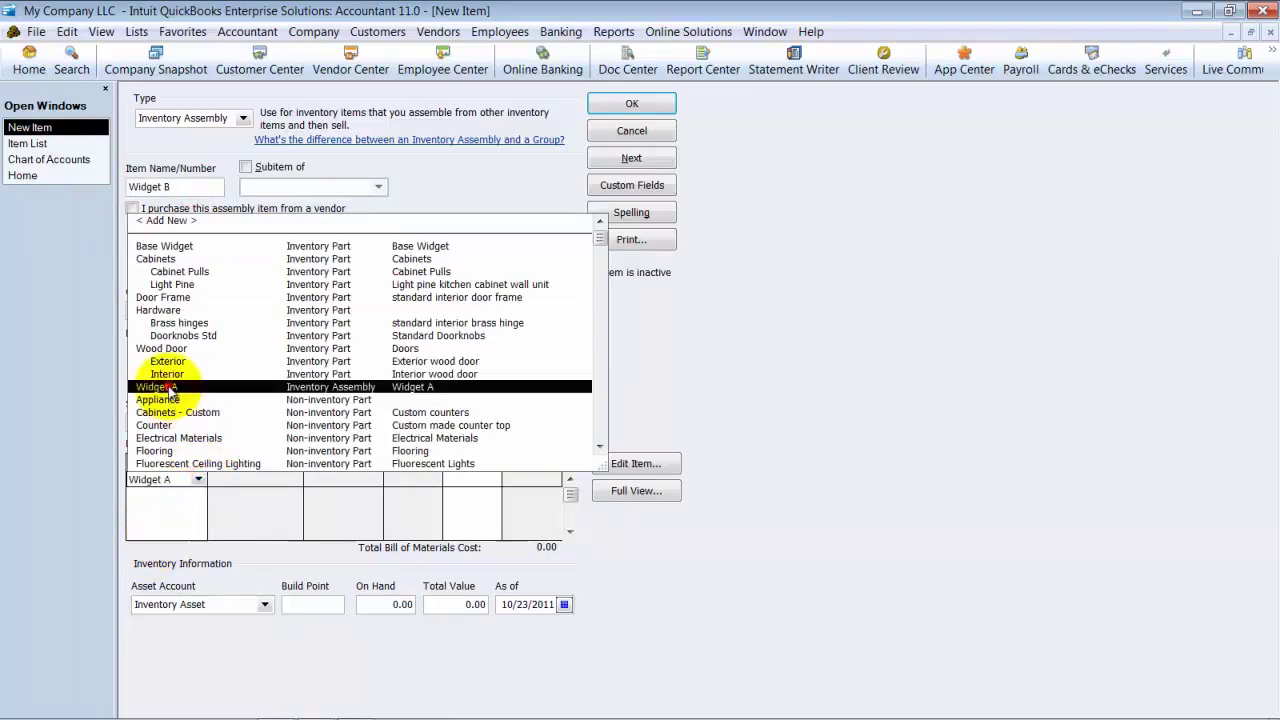
pyautogui.click(480, 481)
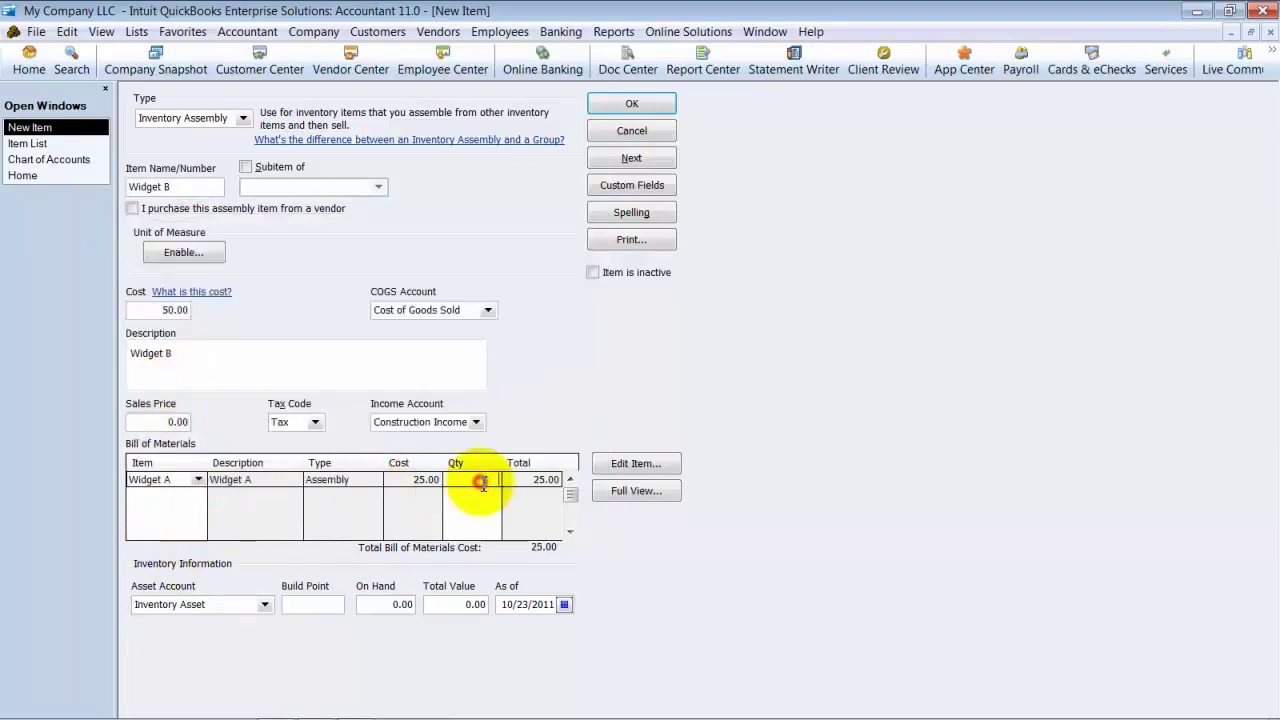
pyautogui.write('2')
pyautogui.click(194, 497)
# Add Base Widget with quantity 1 as the second component.
pyautogui.click(198, 495)
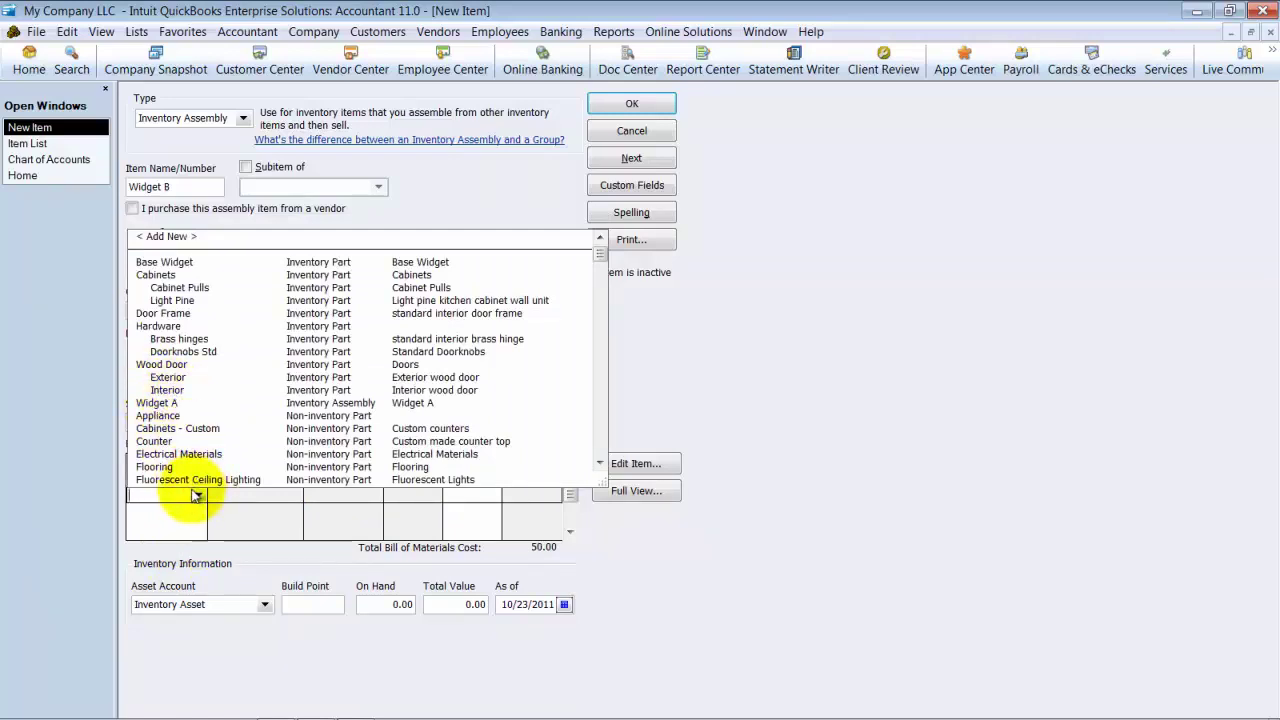
pyautogui.write('W')
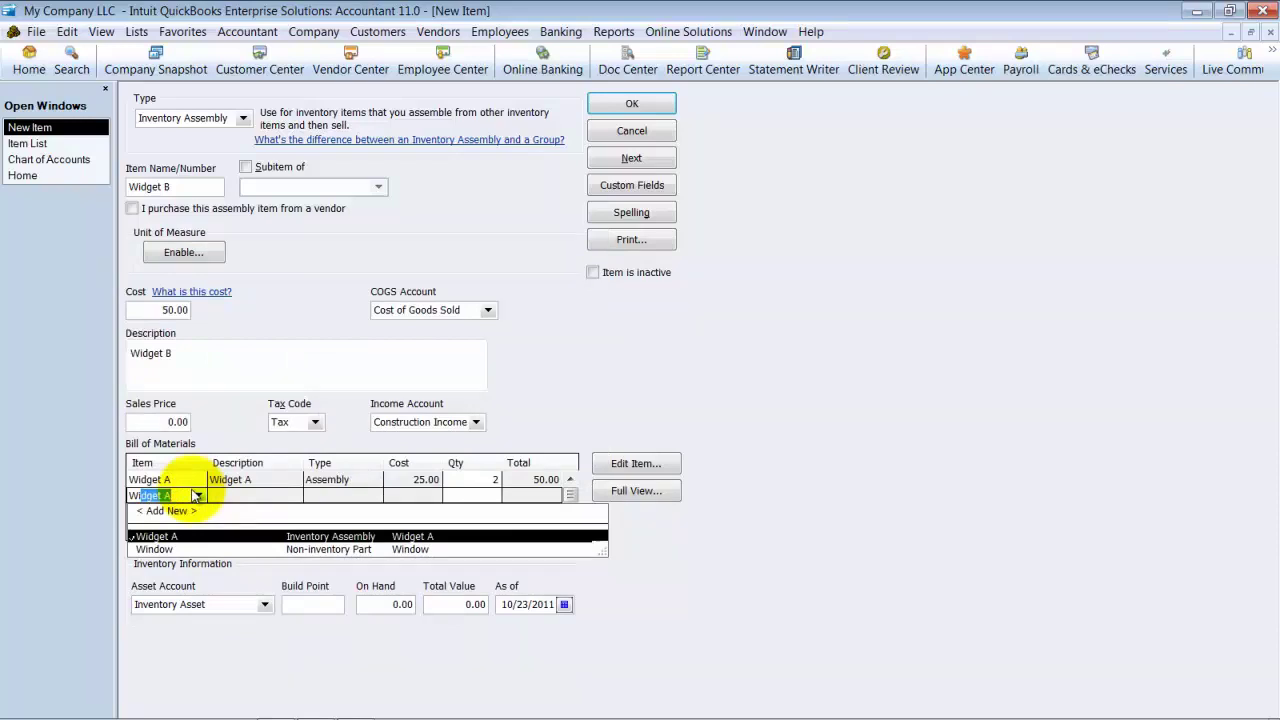
pyautogui.press('BackSpace')
pyautogui.press('BackSpace')
pyautogui.write('B')
pyautogui.click(197, 496)
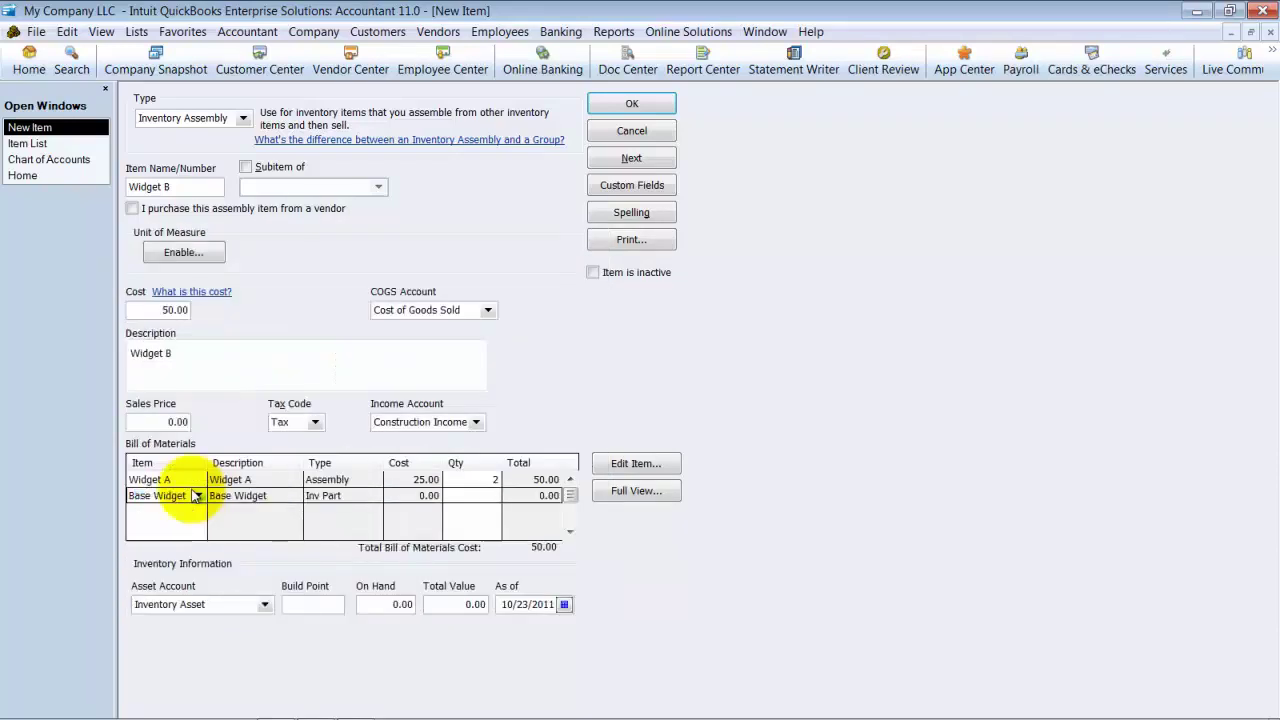
pyautogui.write('1')
pyautogui.press('Tab')
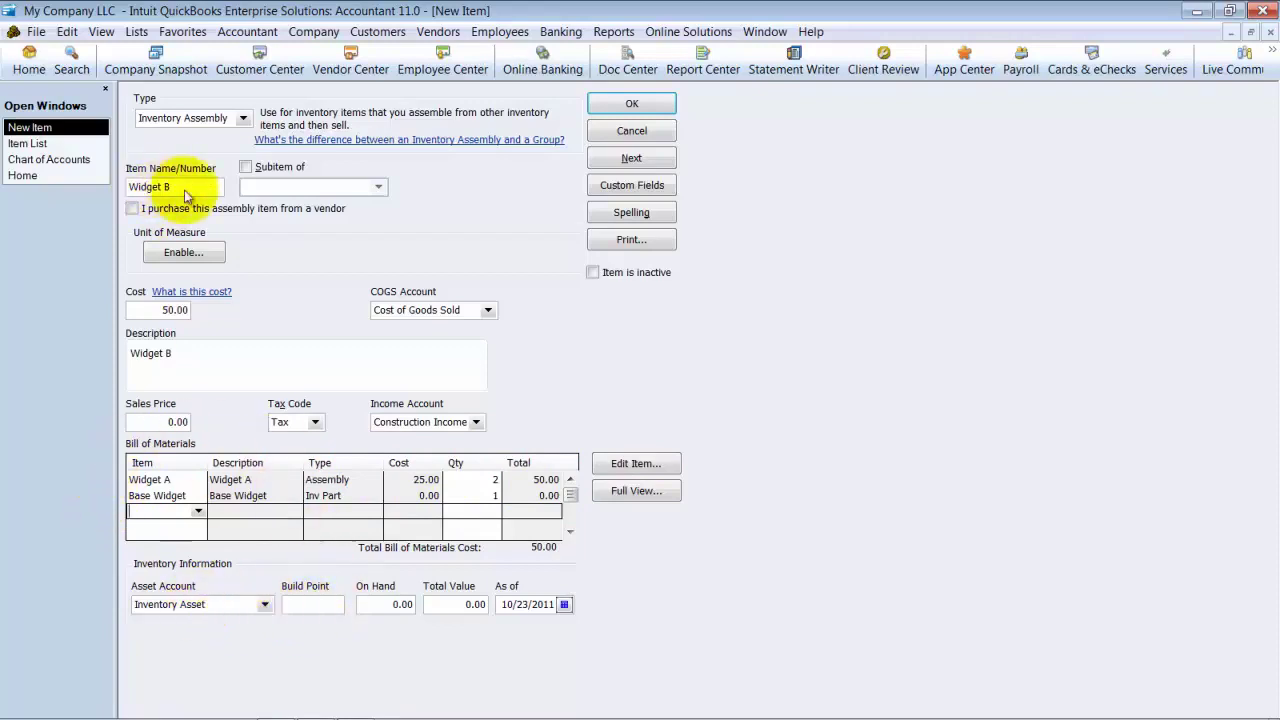
# Save Widget B, accepting the sales price update to 150.00.
pyautogui.moveTo(229, 601); pyautogui.dragTo(65, 599)
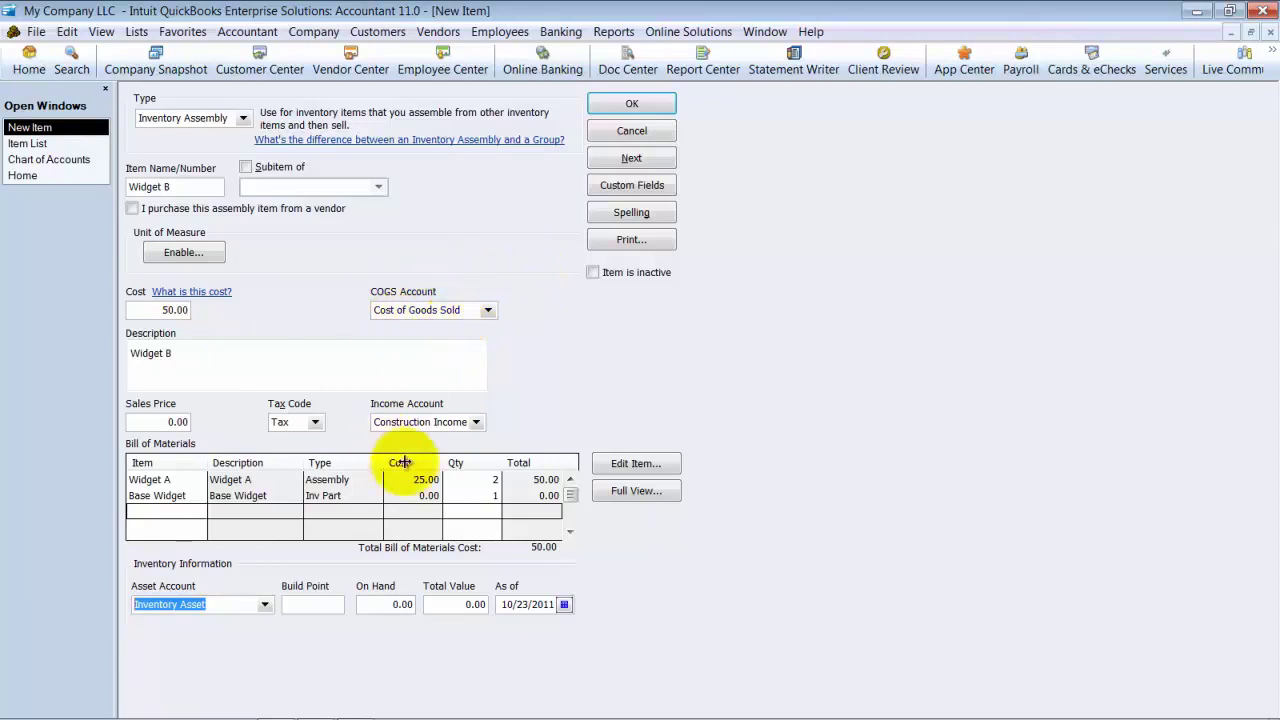
pyautogui.click(635, 102)
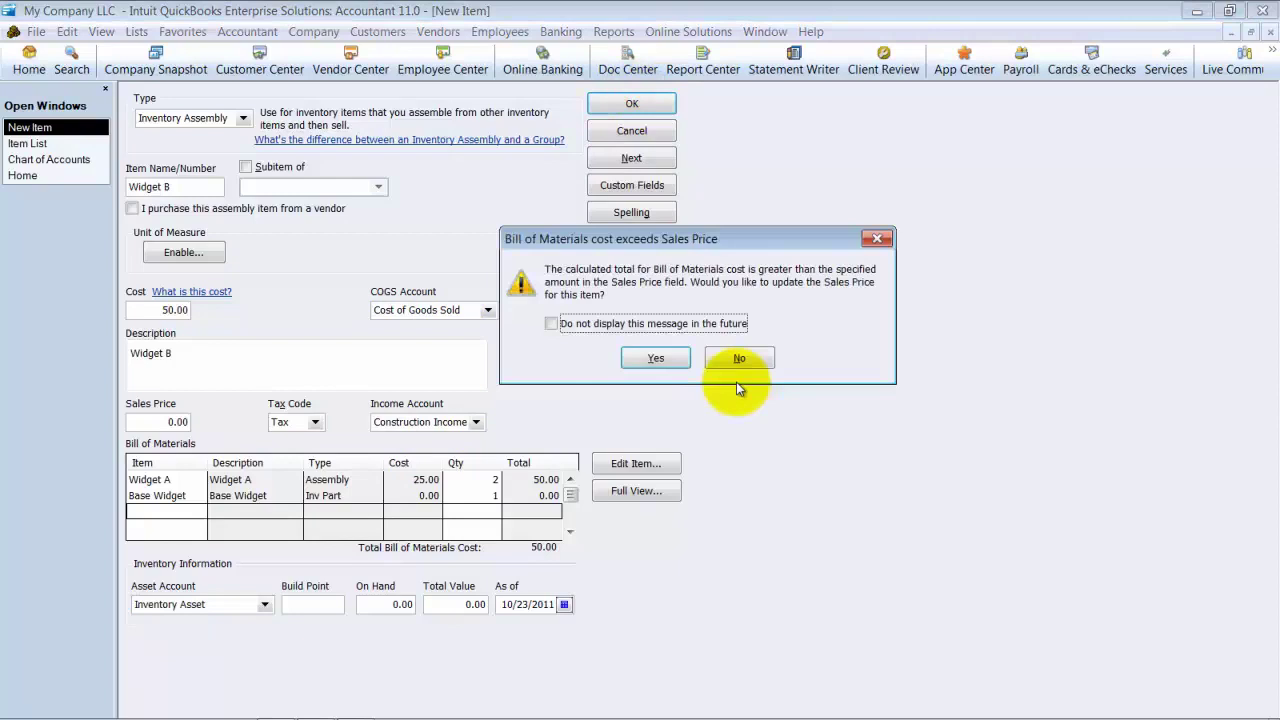
pyautogui.click(653, 359)
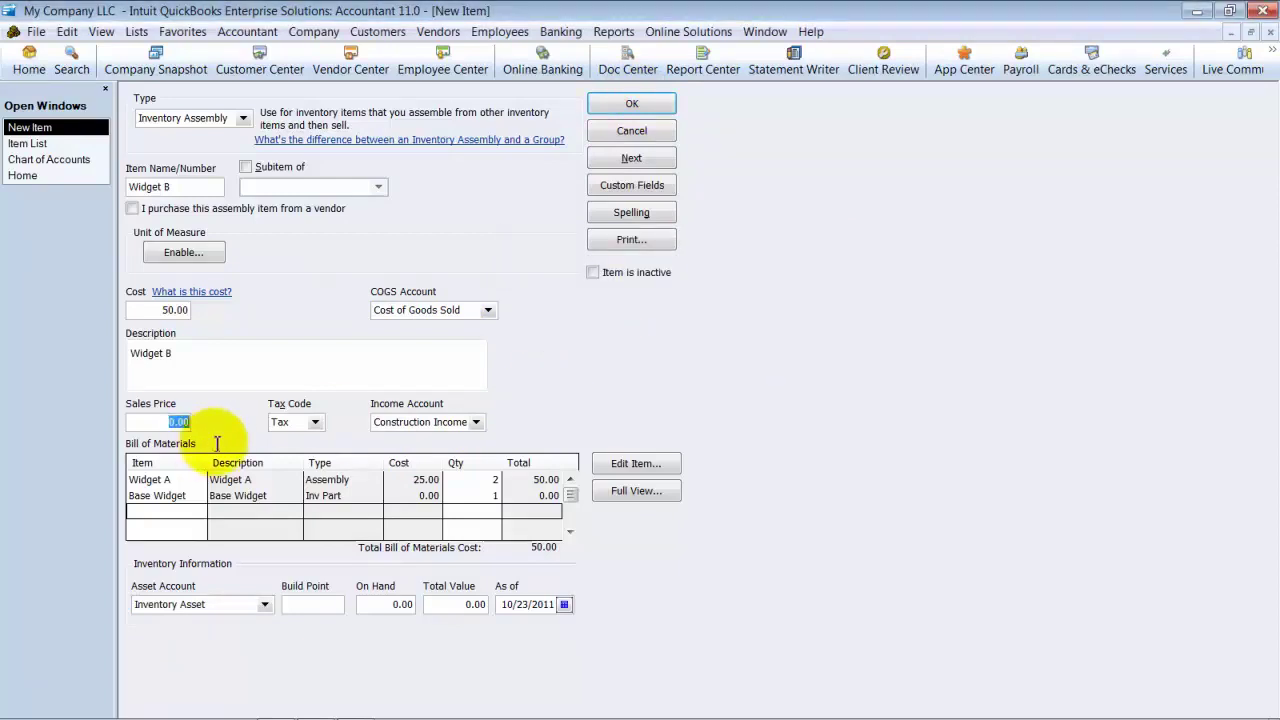
pyautogui.click(158, 422)
pyautogui.write('150')
pyautogui.click(633, 105)
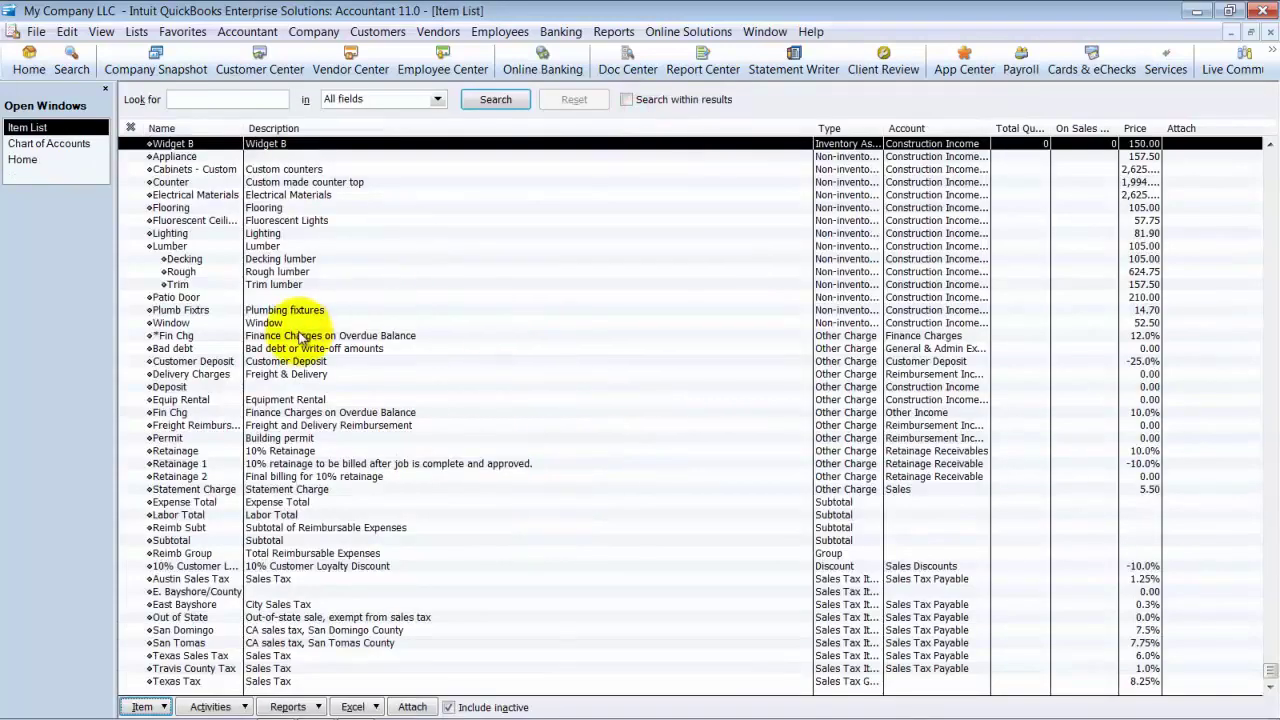
# Enter and save a City of Austin bill for 200 Base Widget at 1.00 each.
pyautogui.click(436, 32)
pyautogui.click(472, 79)
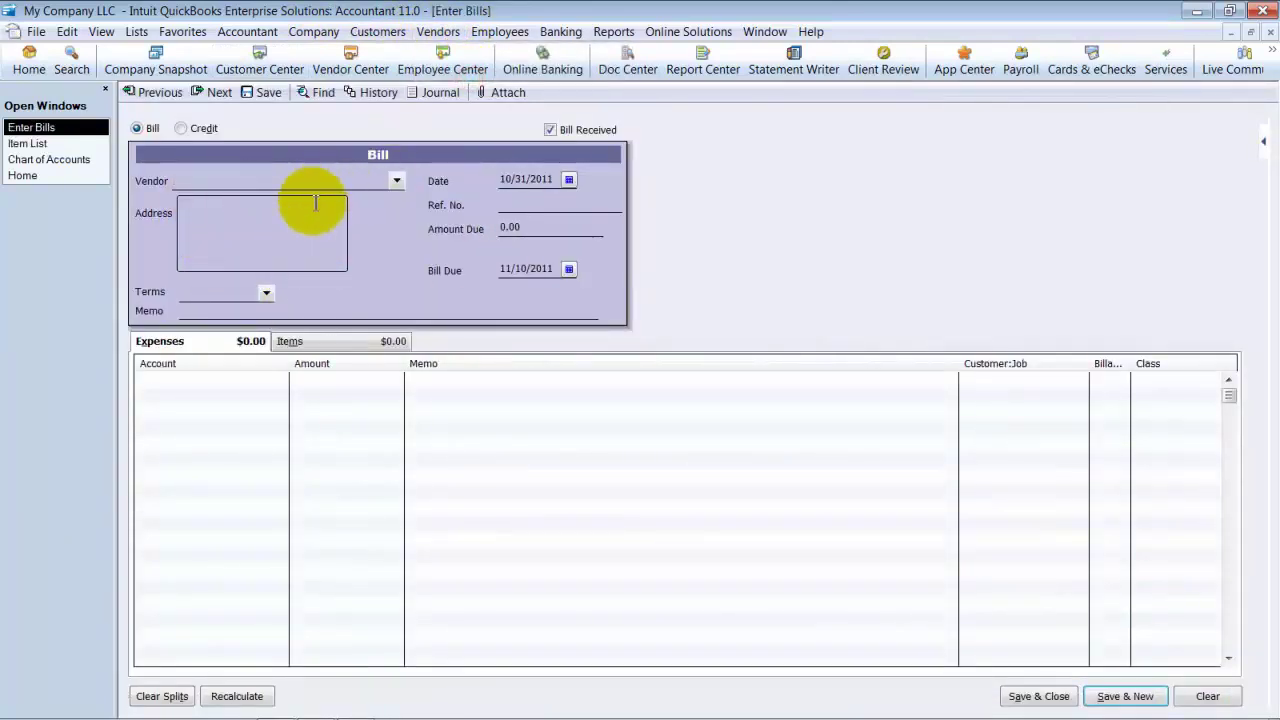
pyautogui.click(398, 180)
pyautogui.click(227, 214)
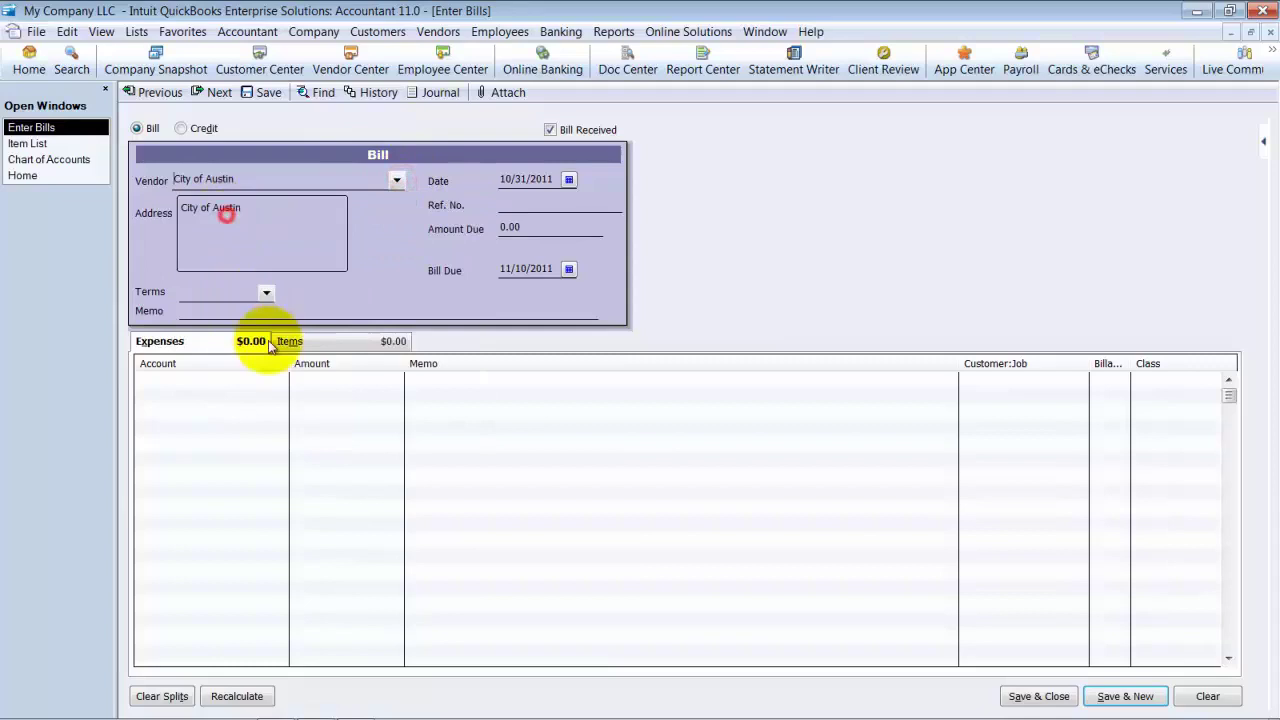
pyautogui.click(309, 343)
pyautogui.click(230, 380)
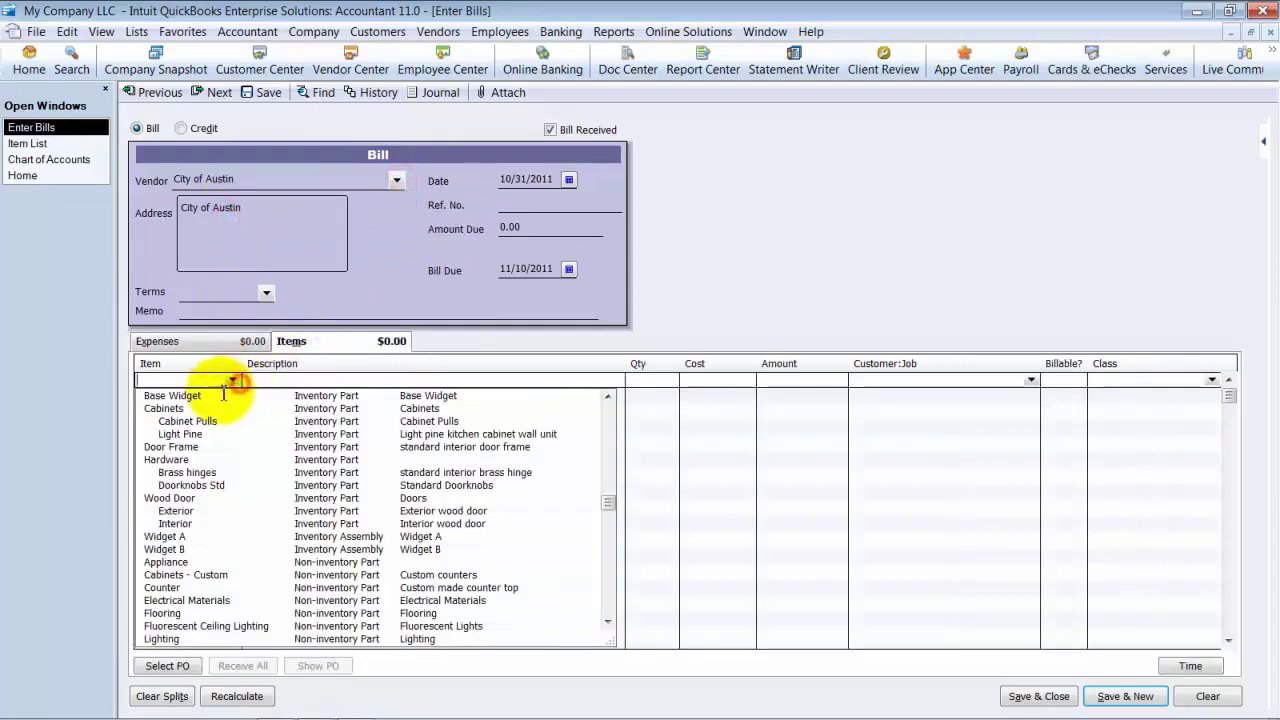
pyautogui.click(172, 396)
pyautogui.write('200')
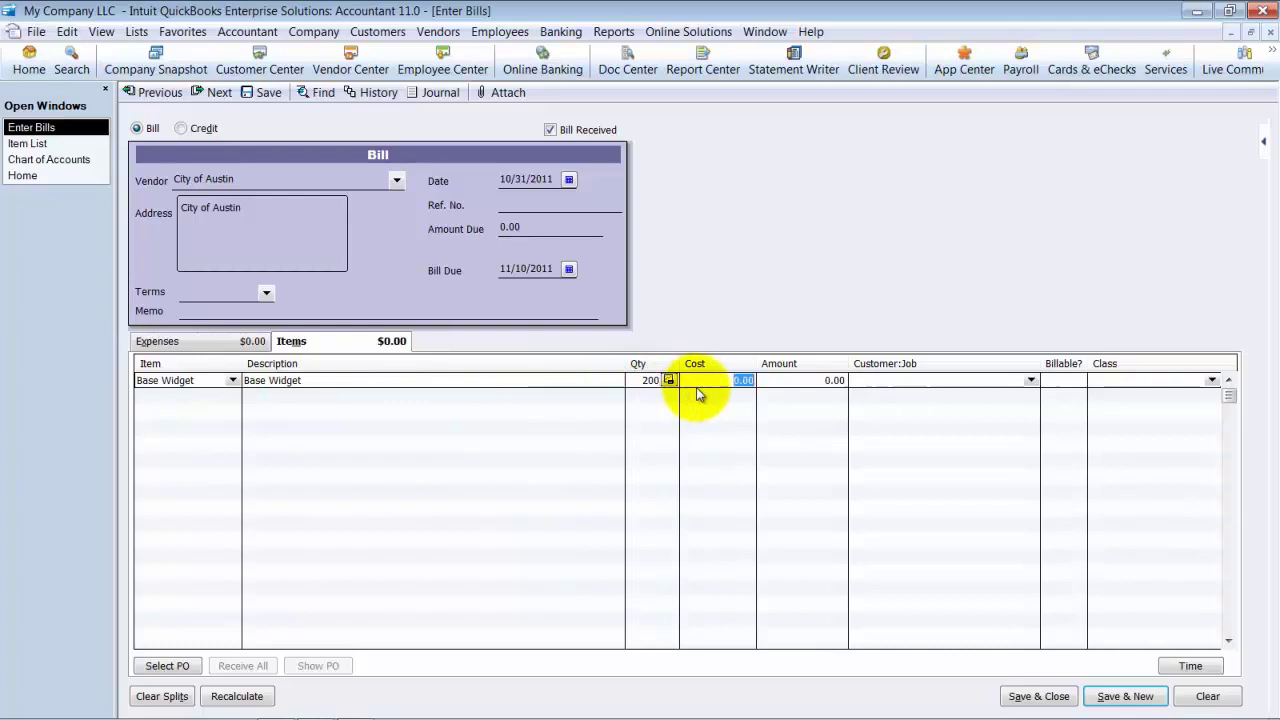
pyautogui.press('Tab')
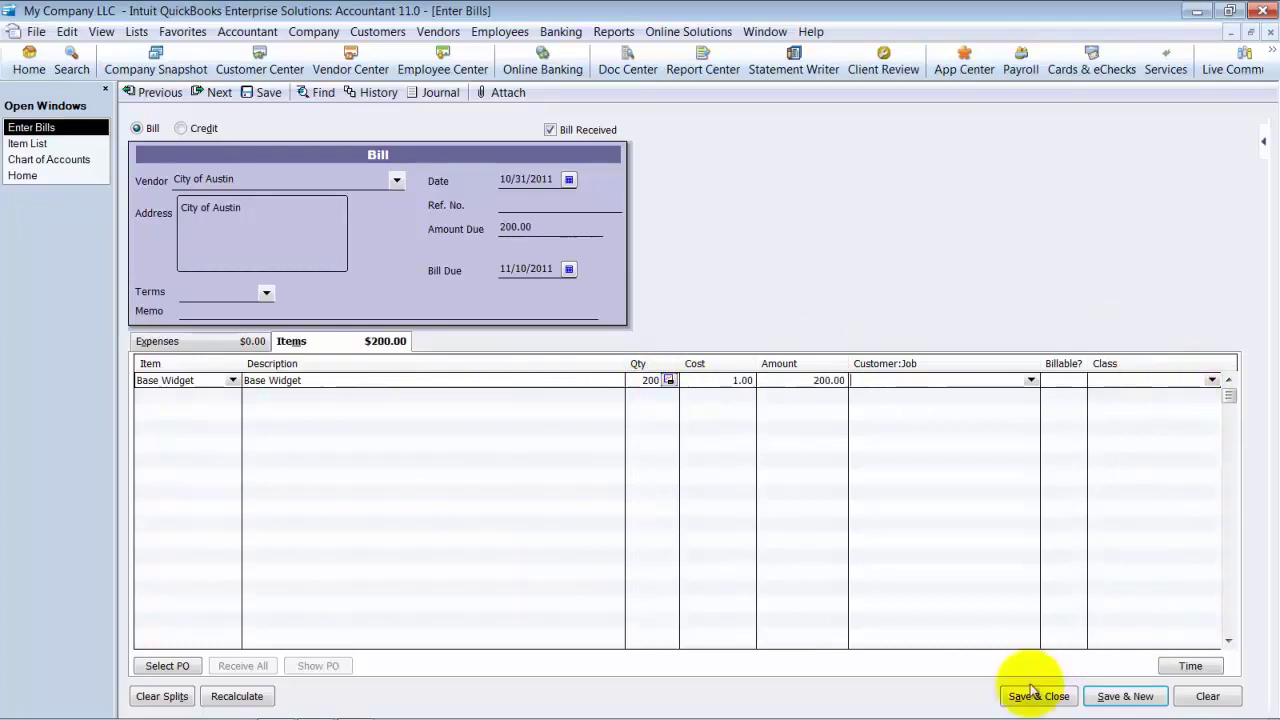
pyautogui.click(1035, 694)
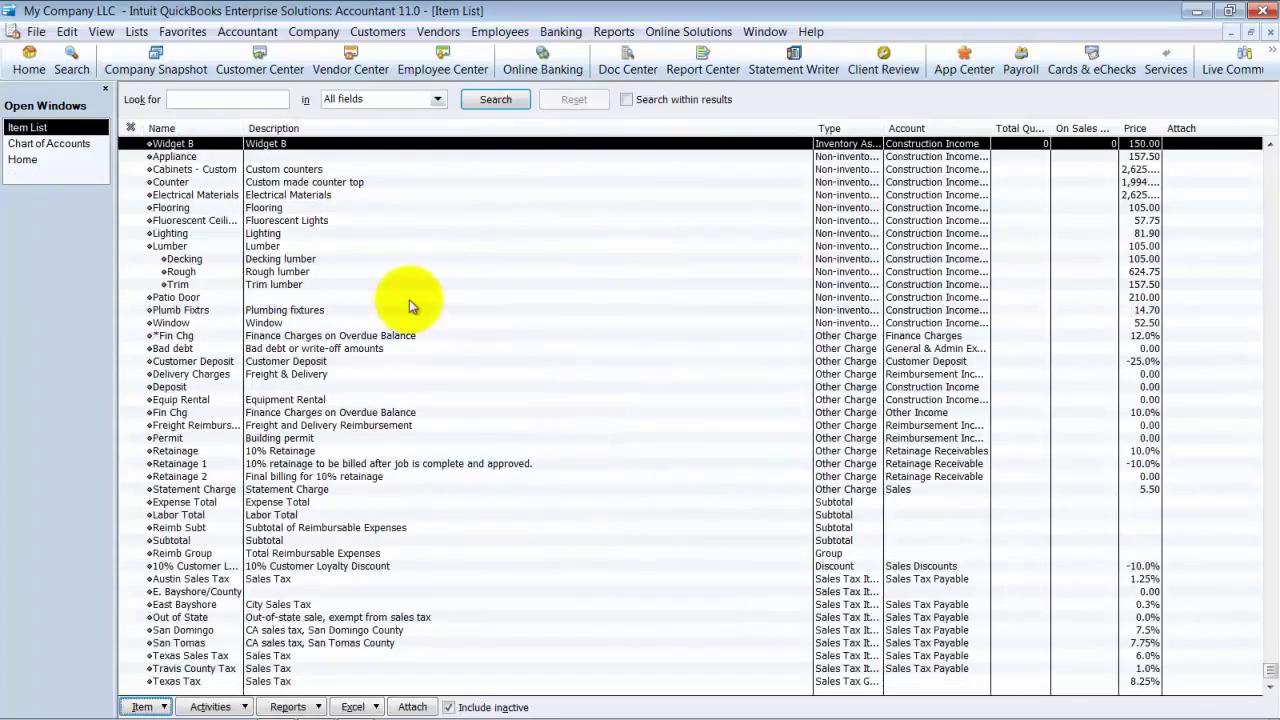
# View Widget B's QuickReport for all dates, then close it.
pyautogui.scroll(4, 629, 323)
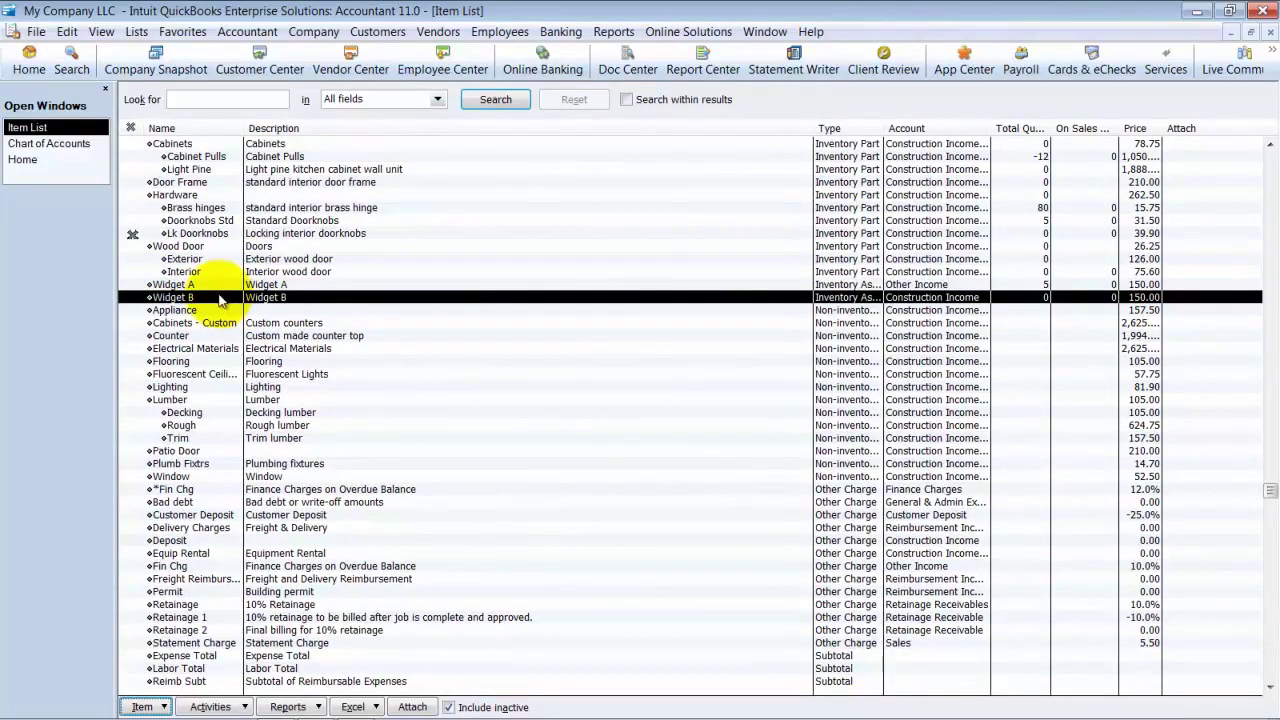
pyautogui.hotkey('ctrl', 'q')
pyautogui.press('a')
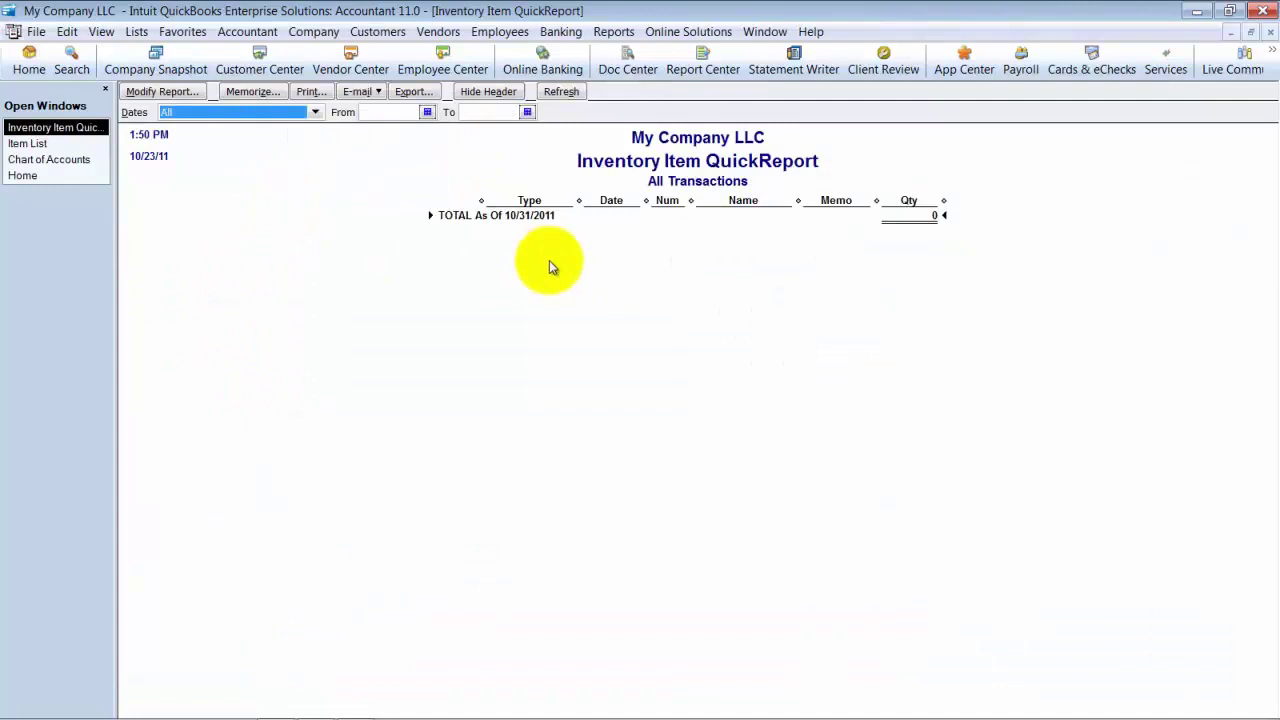
pyautogui.click(1270, 32)
pyautogui.click(600, 233)
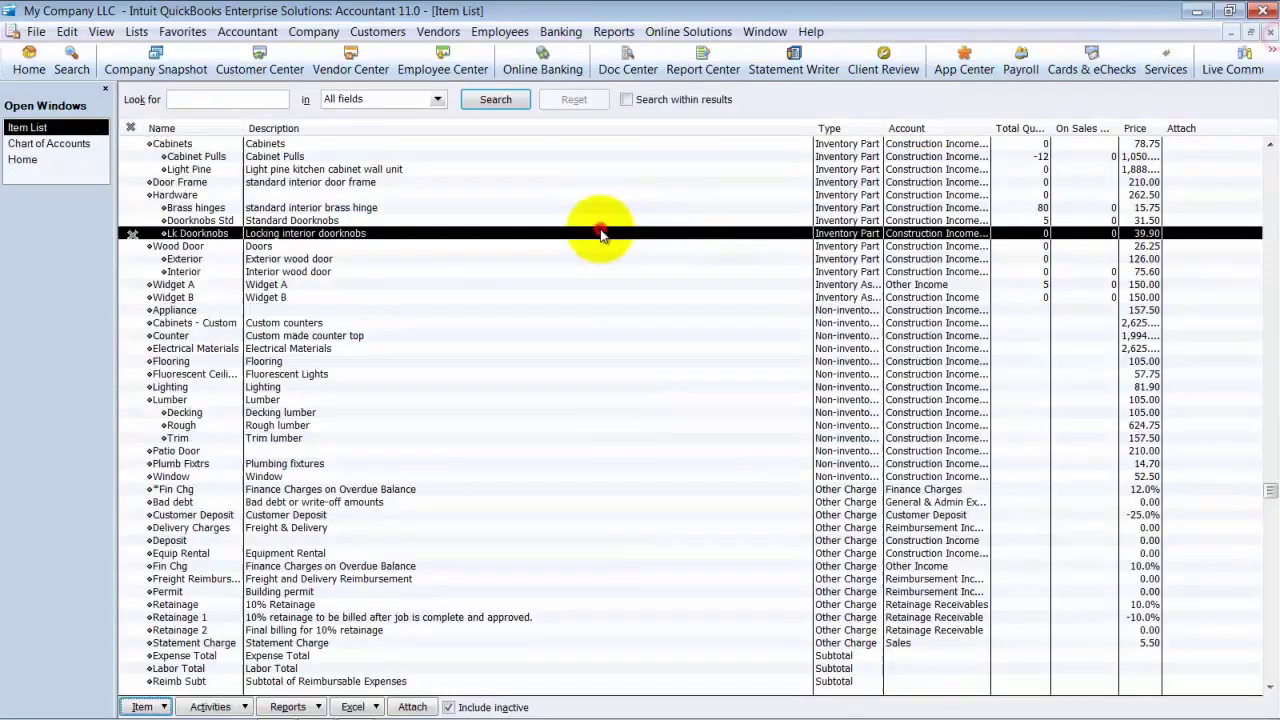
# Open Base Widget's bill from its QuickReport and check the journal's 200.00 debit to WIP.
pyautogui.write('bas')
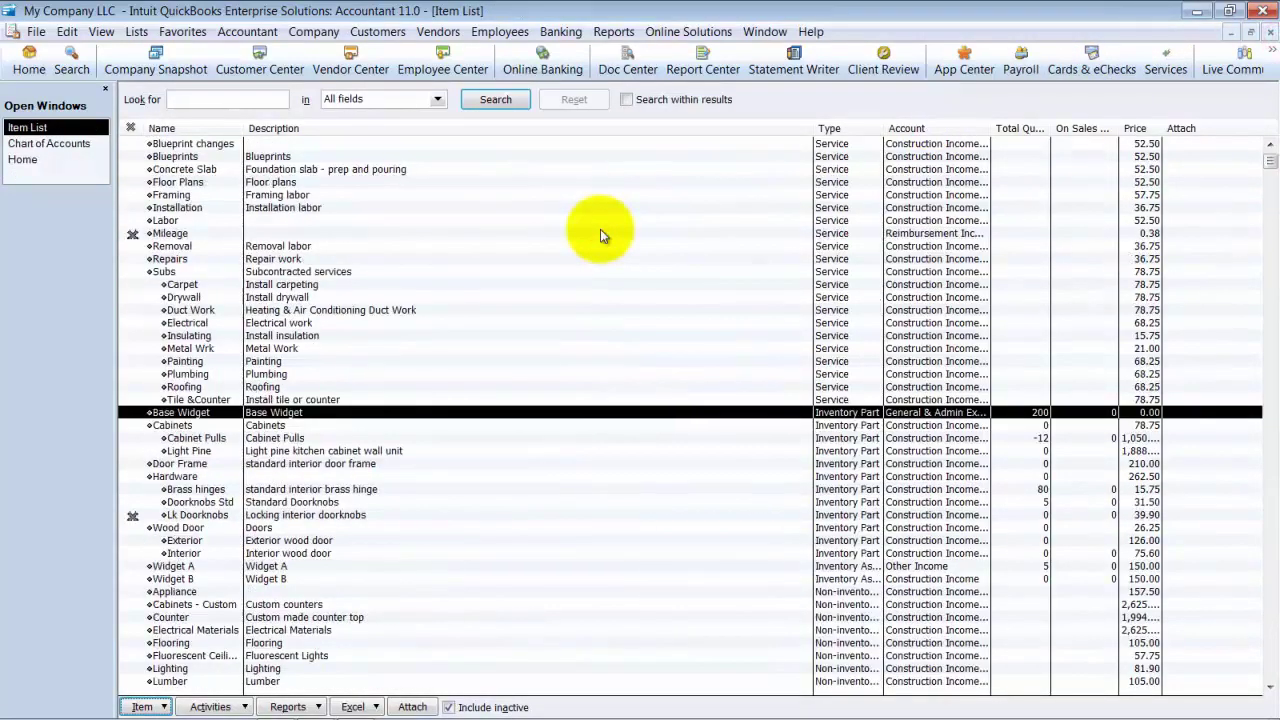
pyautogui.hotkey('ctrl', 'q')
pyautogui.press('a')
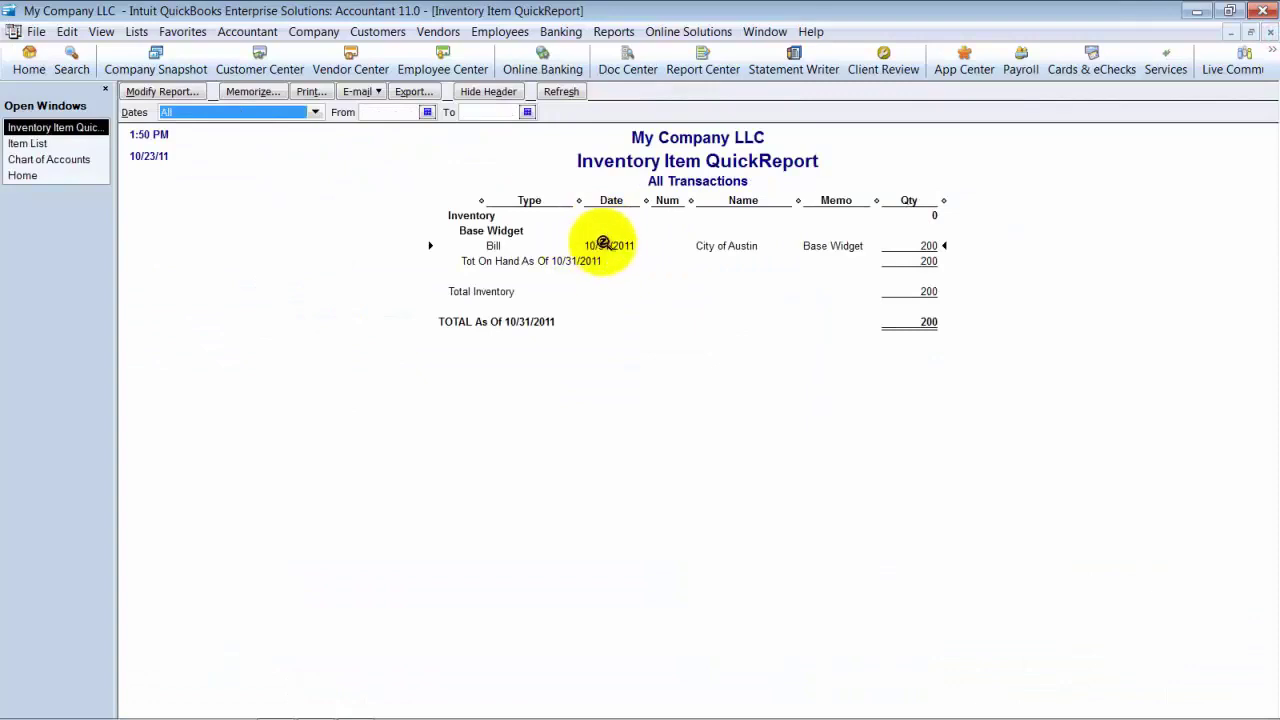
pyautogui.doubleClick(608, 245)
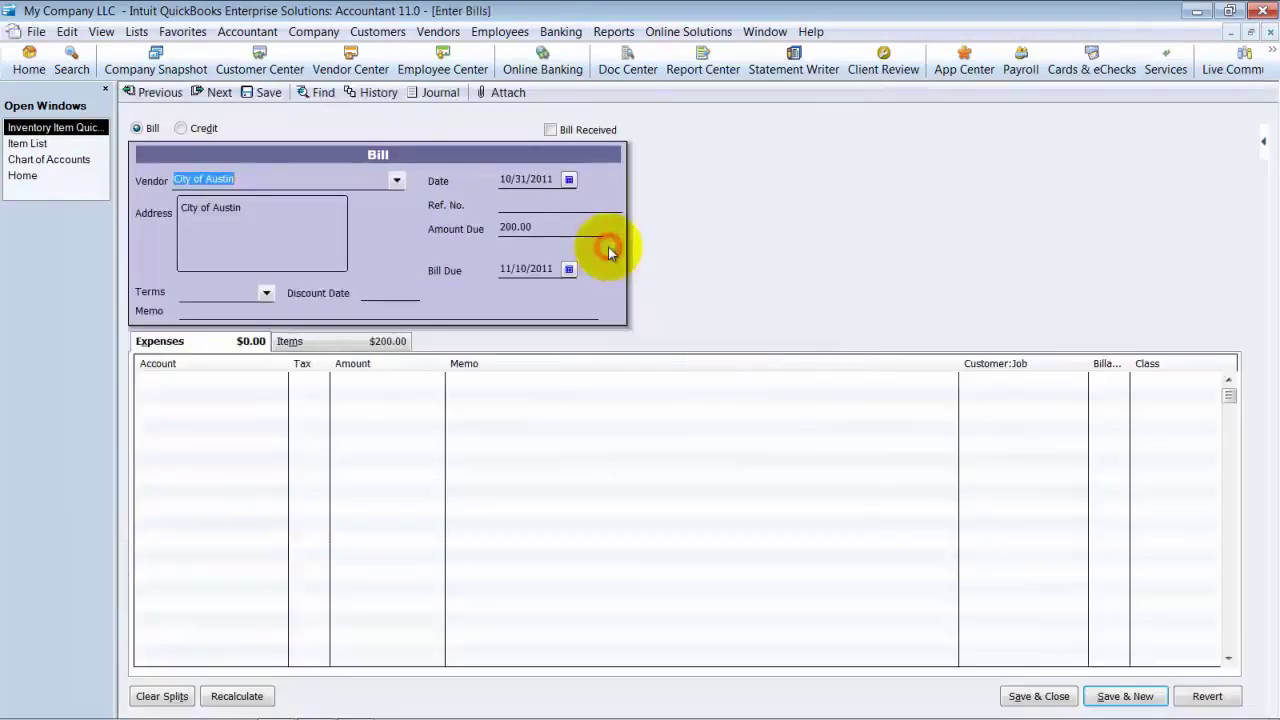
pyautogui.click(450, 93)
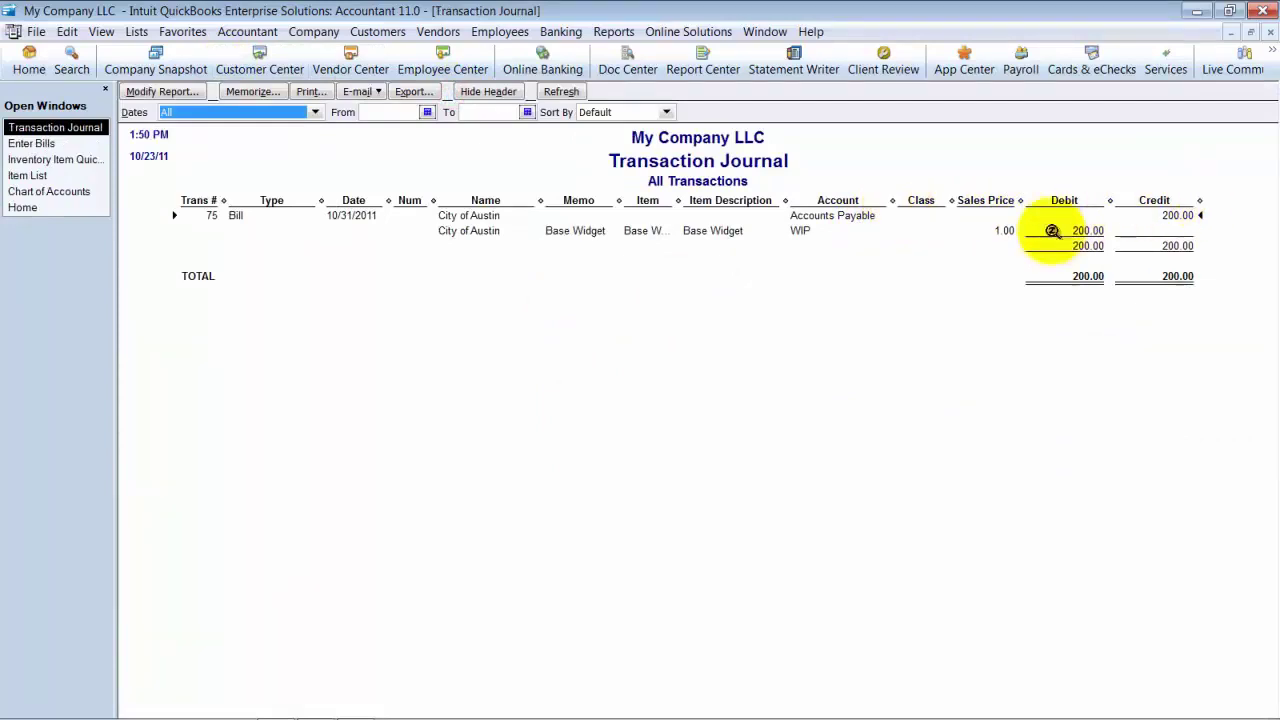
pyautogui.click(1085, 230)
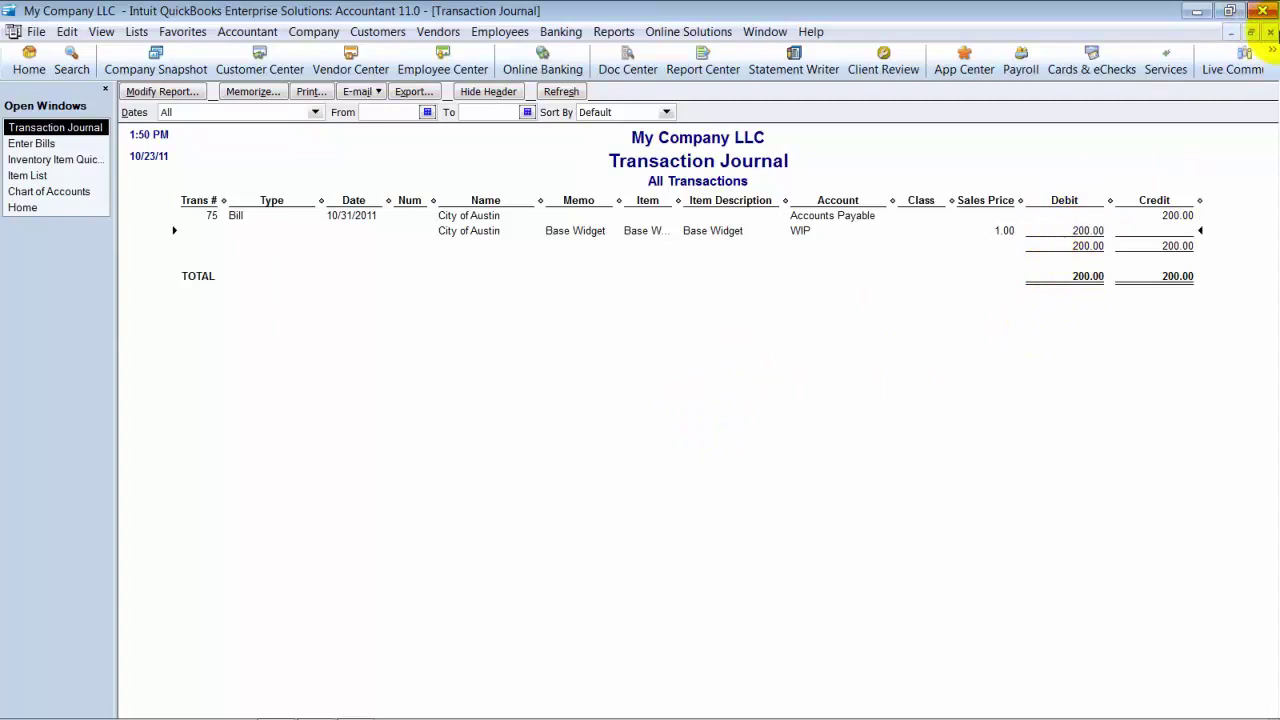
pyautogui.click(1270, 32)
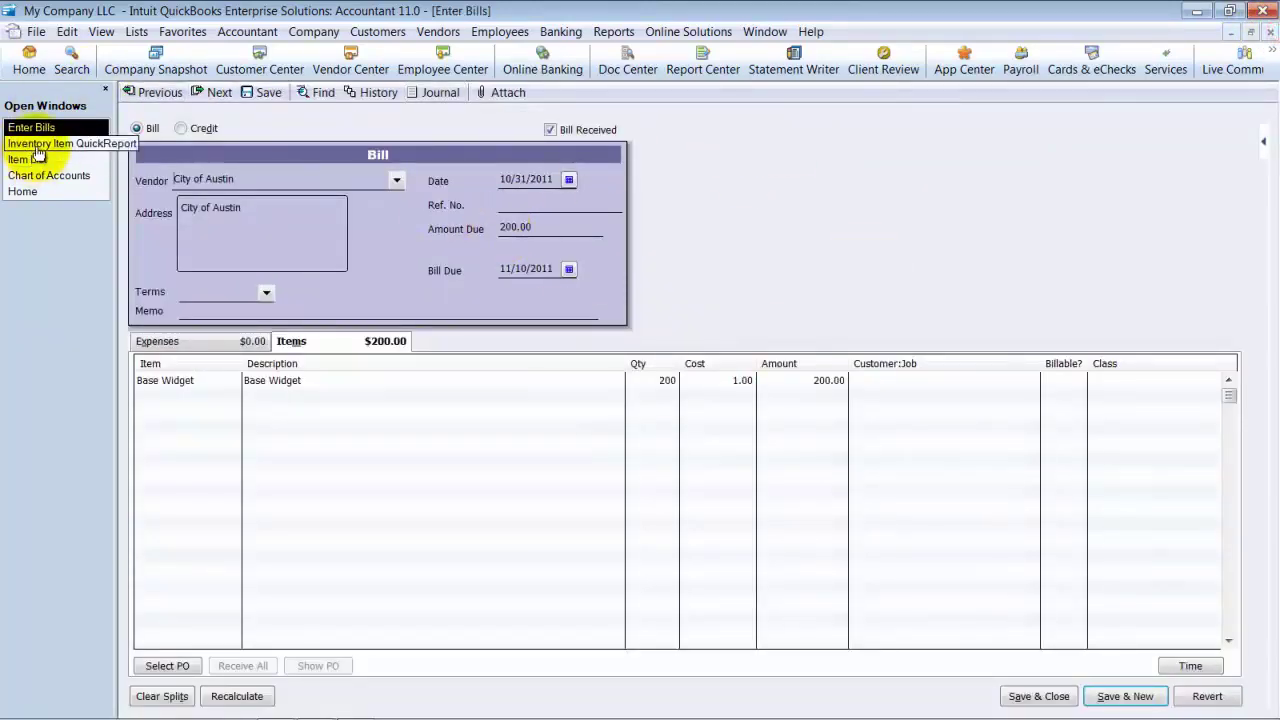
pyautogui.click(37, 146)
# Start a new Inventory Part named Base Widget C with purchase description Base Widget C.
pyautogui.click(50, 160)
pyautogui.click(283, 363)
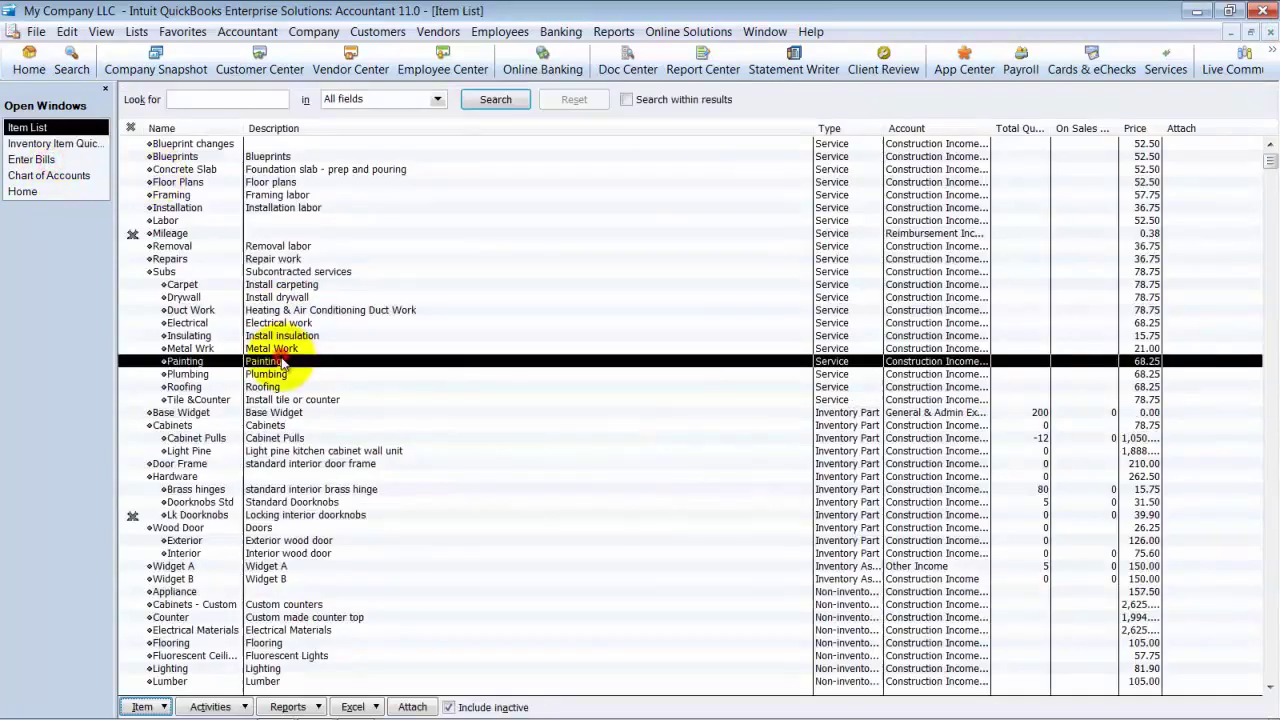
pyautogui.hotkey('ctrl', 'n')
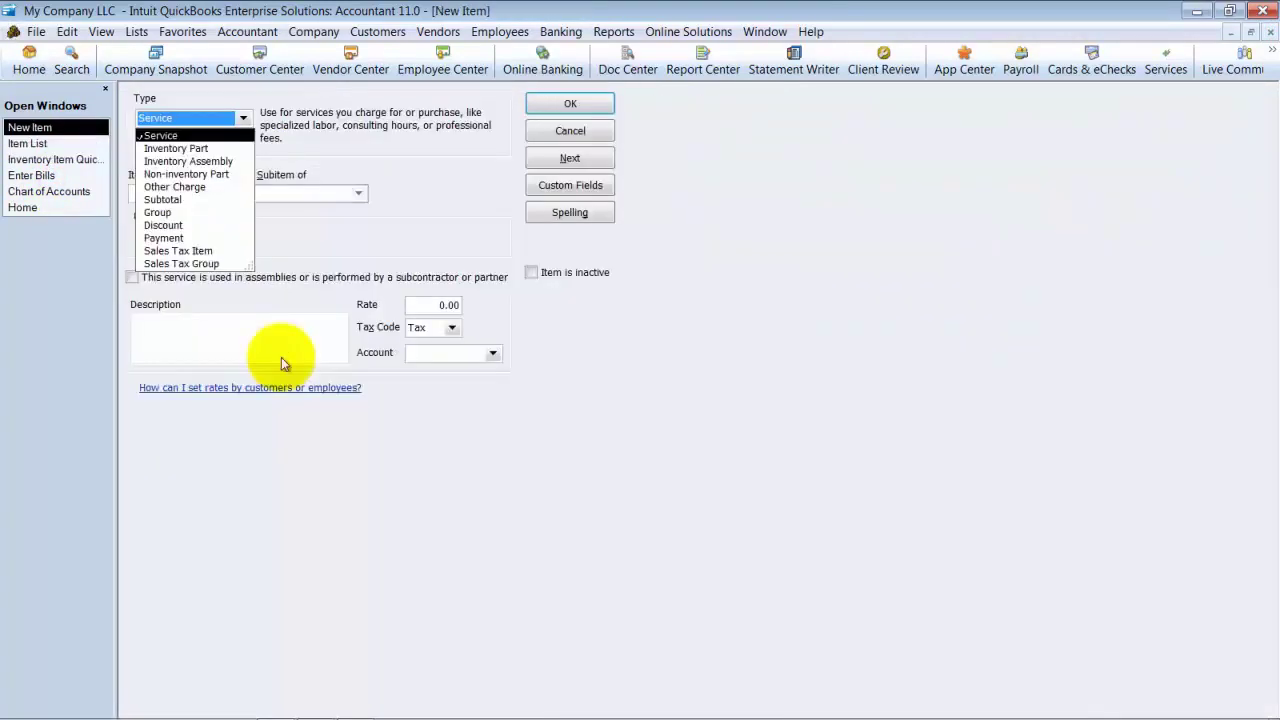
pyautogui.click(184, 149)
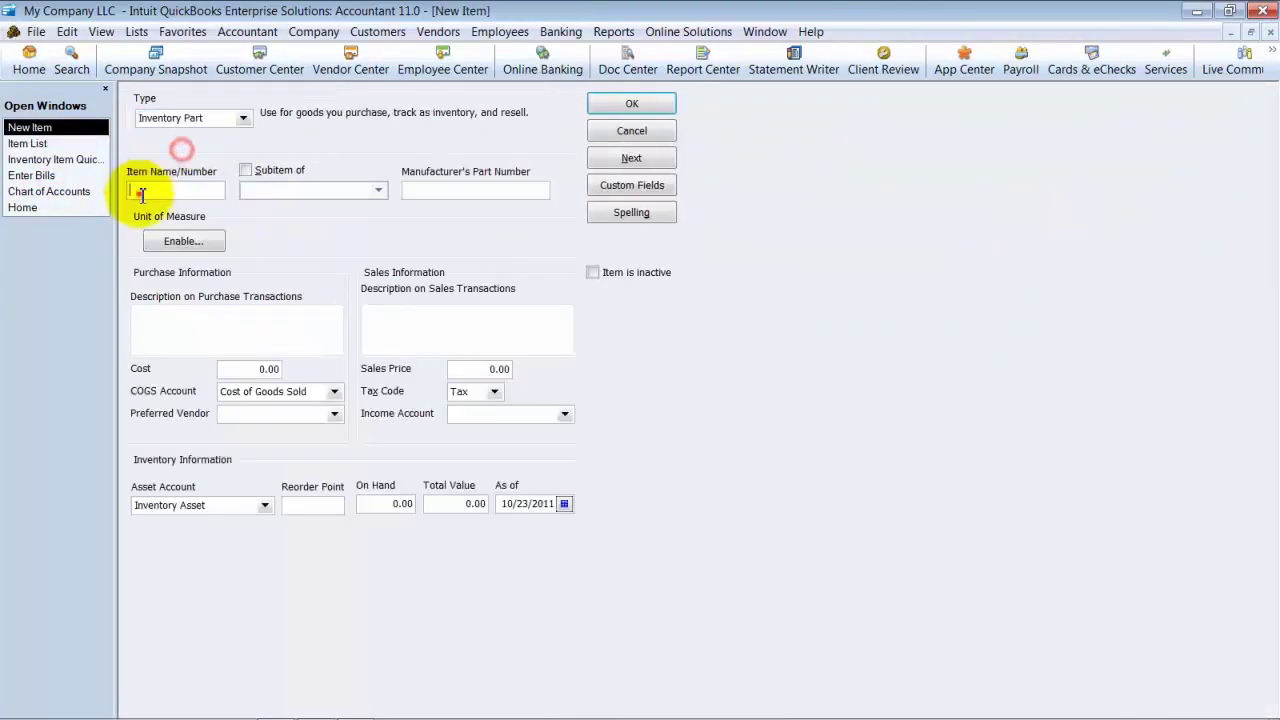
pyautogui.click(139, 192)
pyautogui.write('Base W')
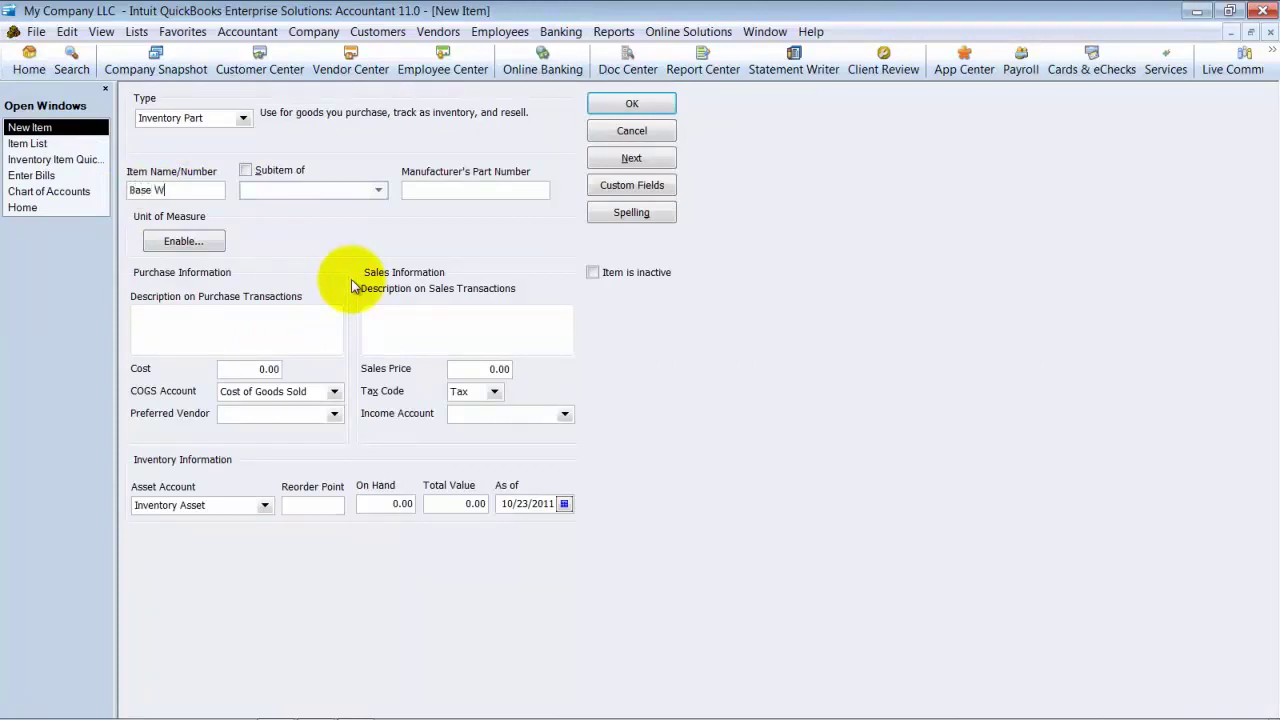
pyautogui.write('idget ')
pyautogui.write('C')
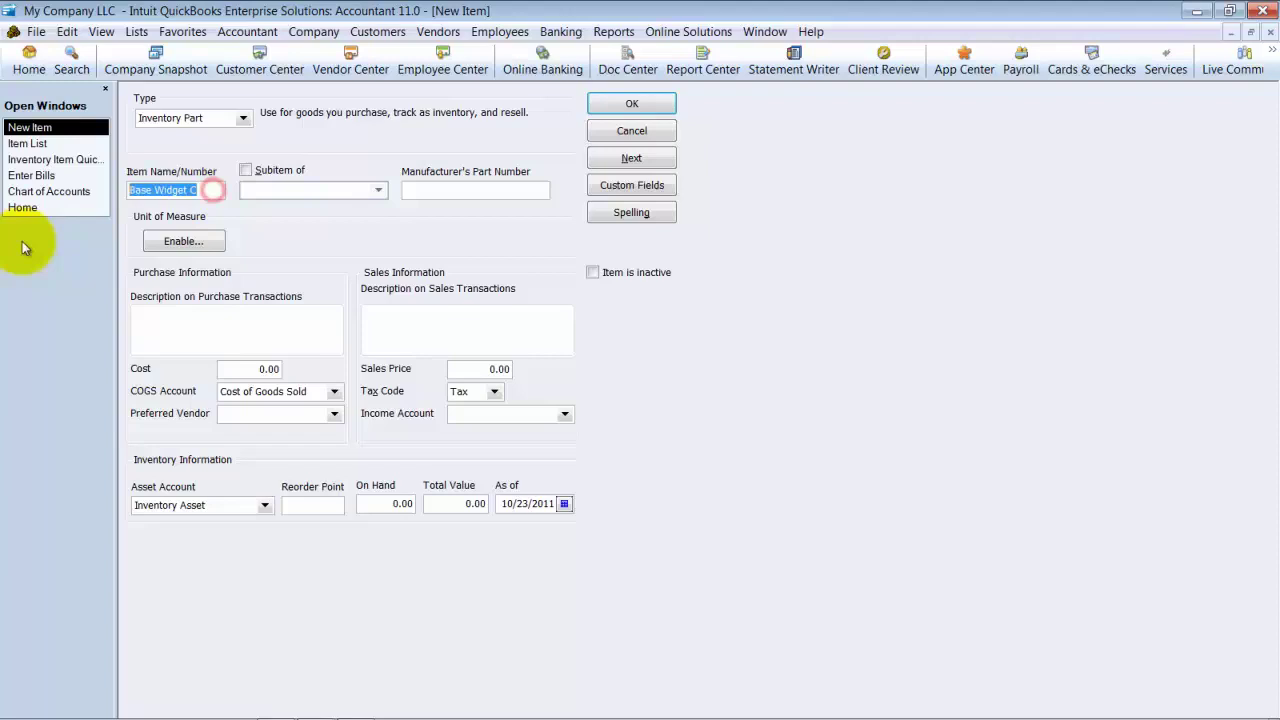
pyautogui.click(212, 337)
pyautogui.write('Base Widget C')
# Post COGS and asset to WIP, income to Construction Income, 150 on hand worth 10.00, and save.
pyautogui.click(323, 389)
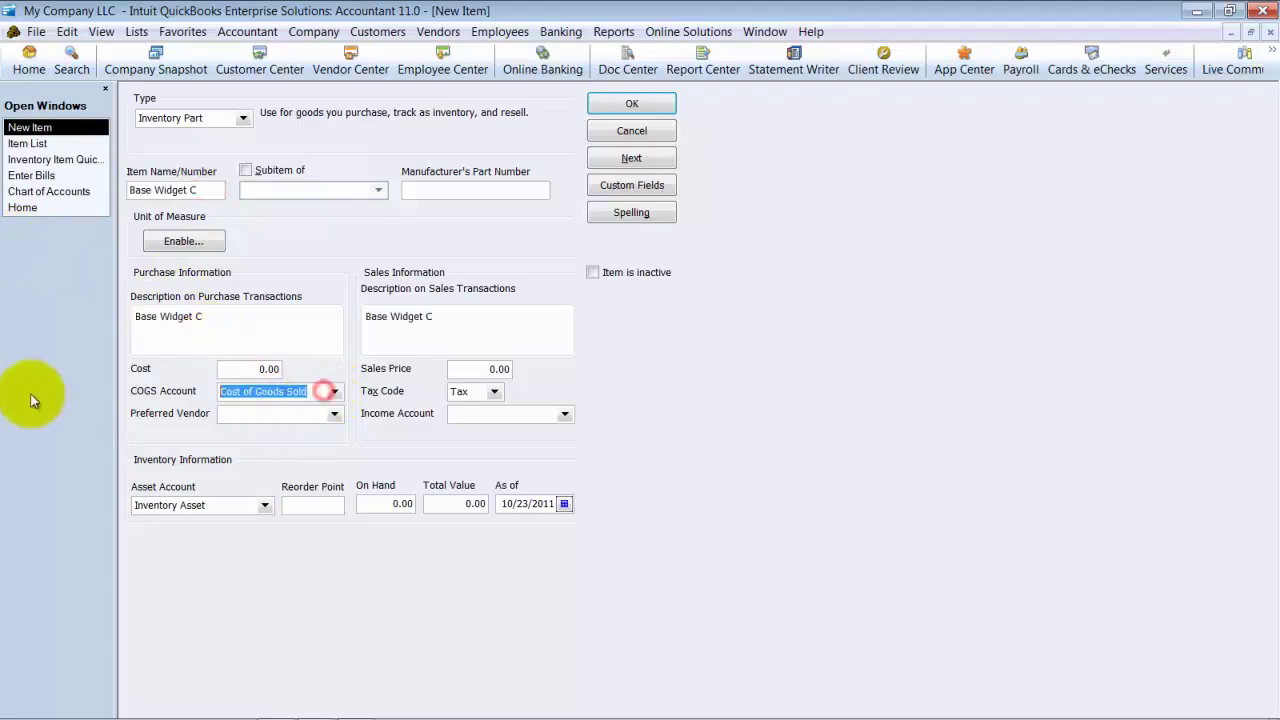
pyautogui.write('WIP')
pyautogui.press('Tab')
pyautogui.click(263, 505)
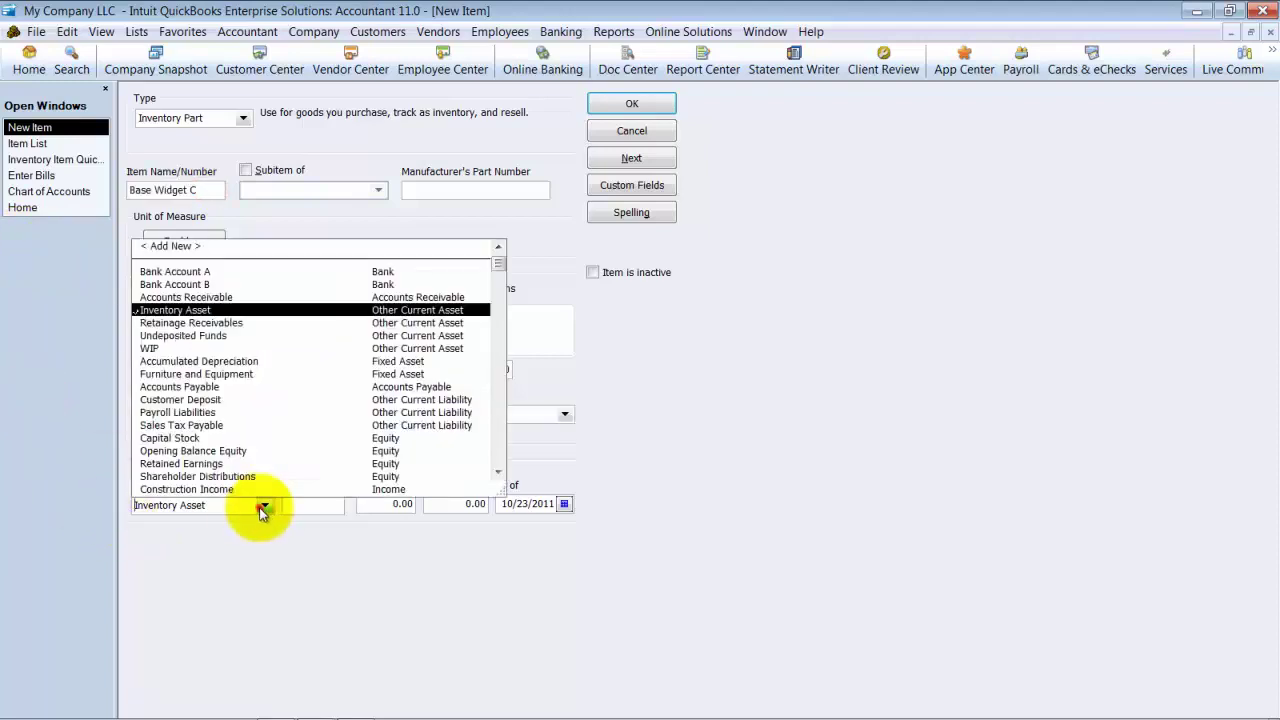
pyautogui.click(185, 347)
pyautogui.click(565, 413)
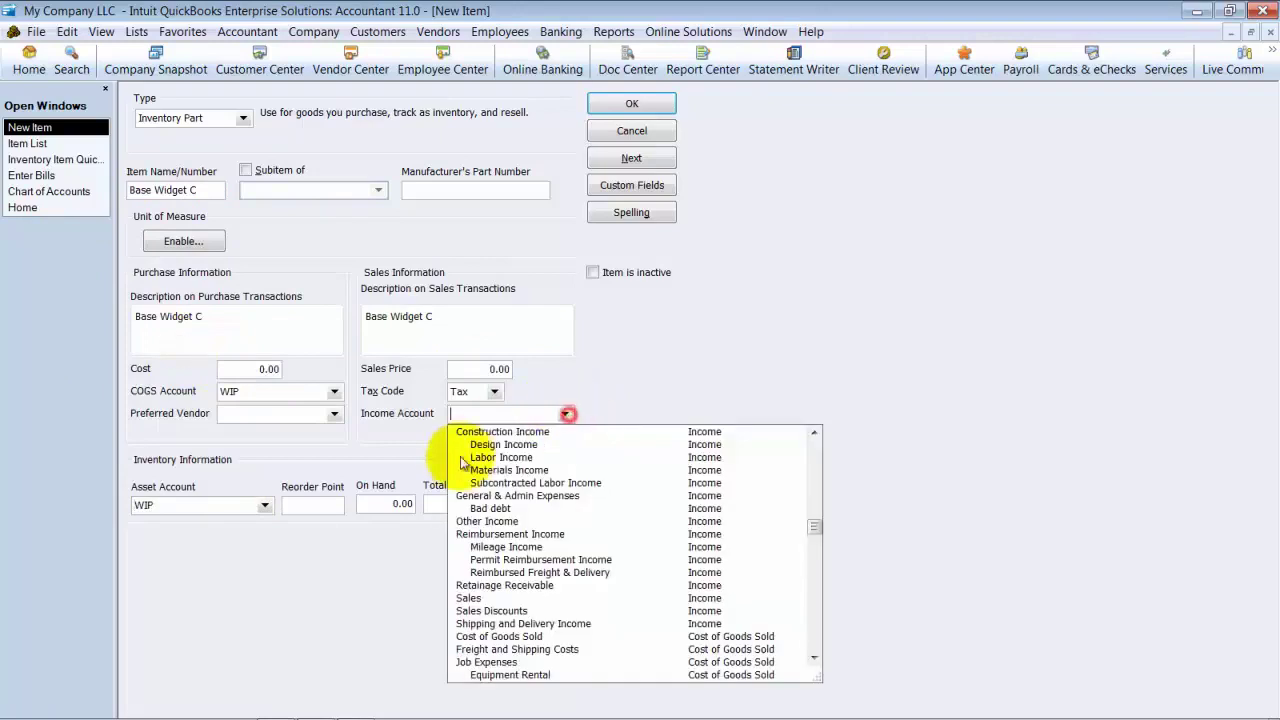
pyautogui.click(500, 432)
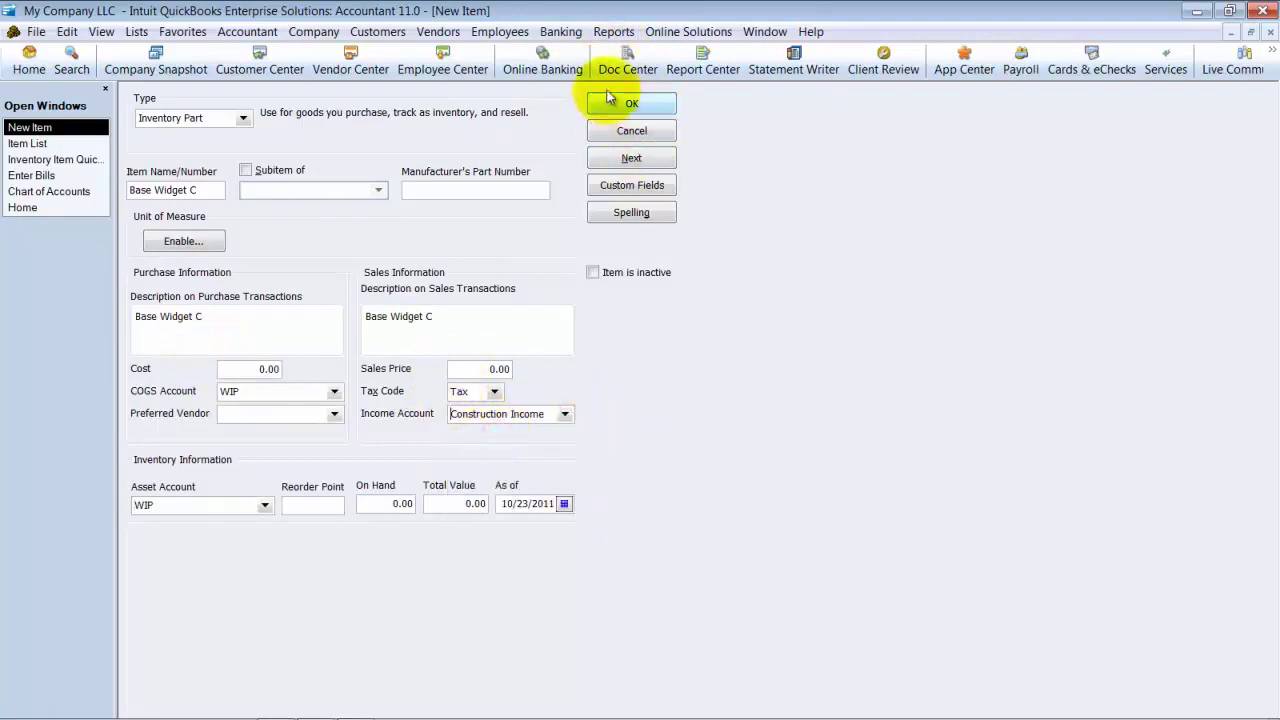
pyautogui.click(380, 500)
pyautogui.write('150')
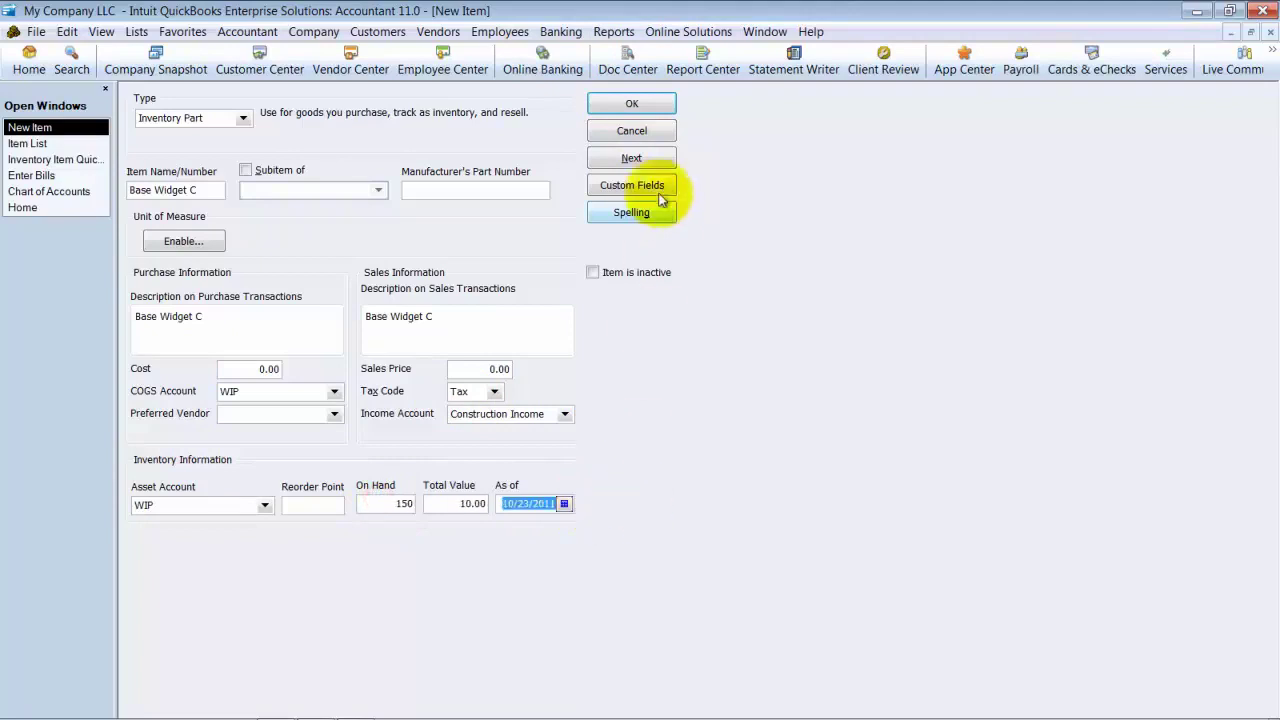
pyautogui.click(631, 103)
pyautogui.click(785, 502)
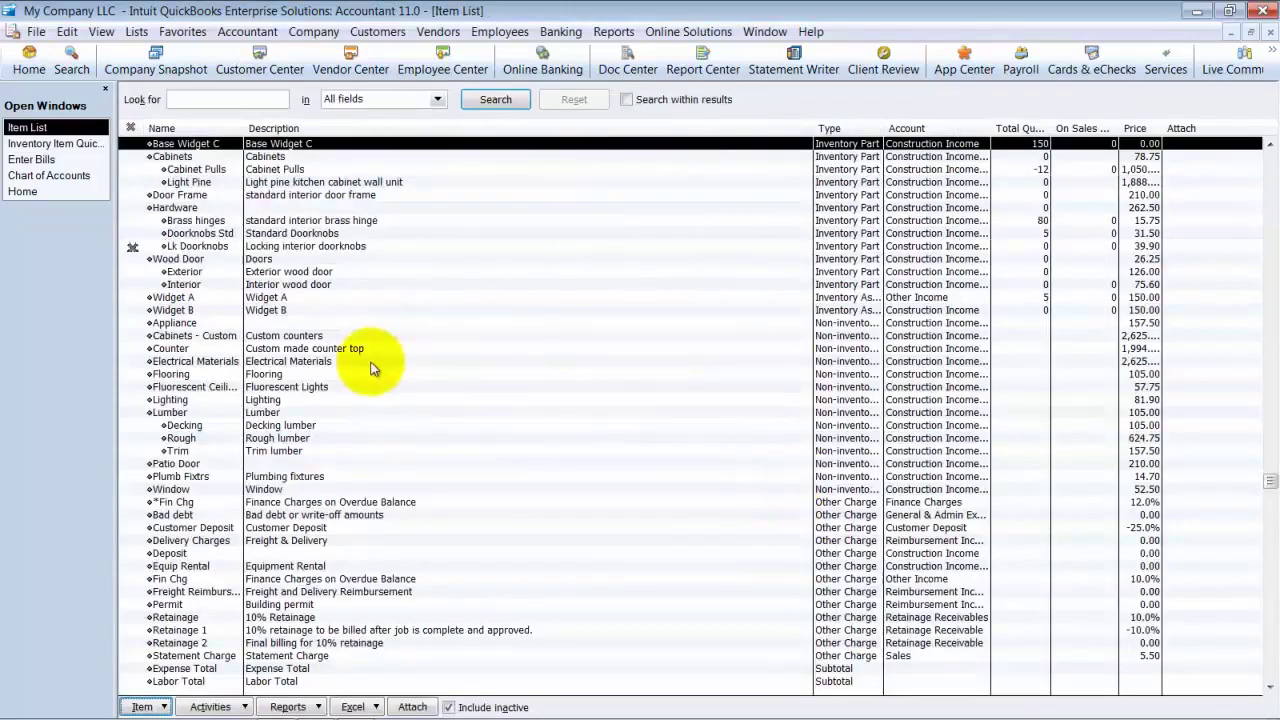
# Add Base Widget C with quantity 2 as a new component of Widget B and save.
pyautogui.doubleClick(193, 310)
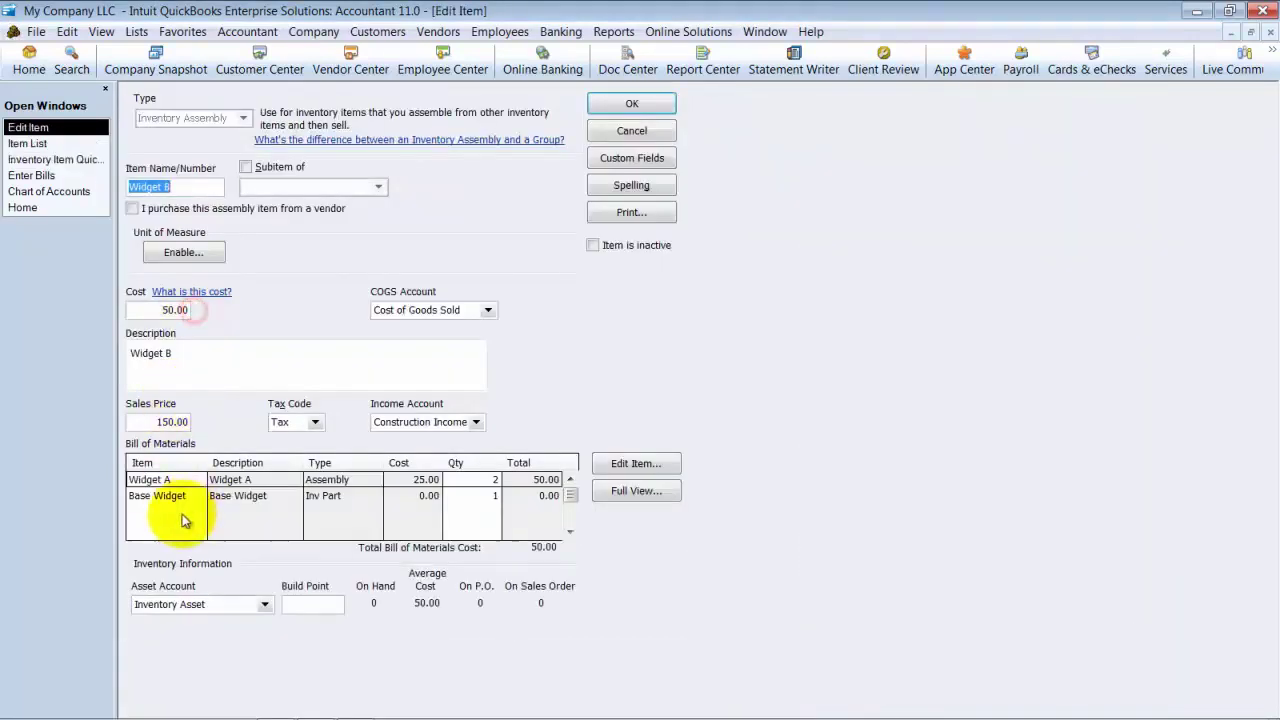
pyautogui.click(182, 514)
pyautogui.write('Base Widget')
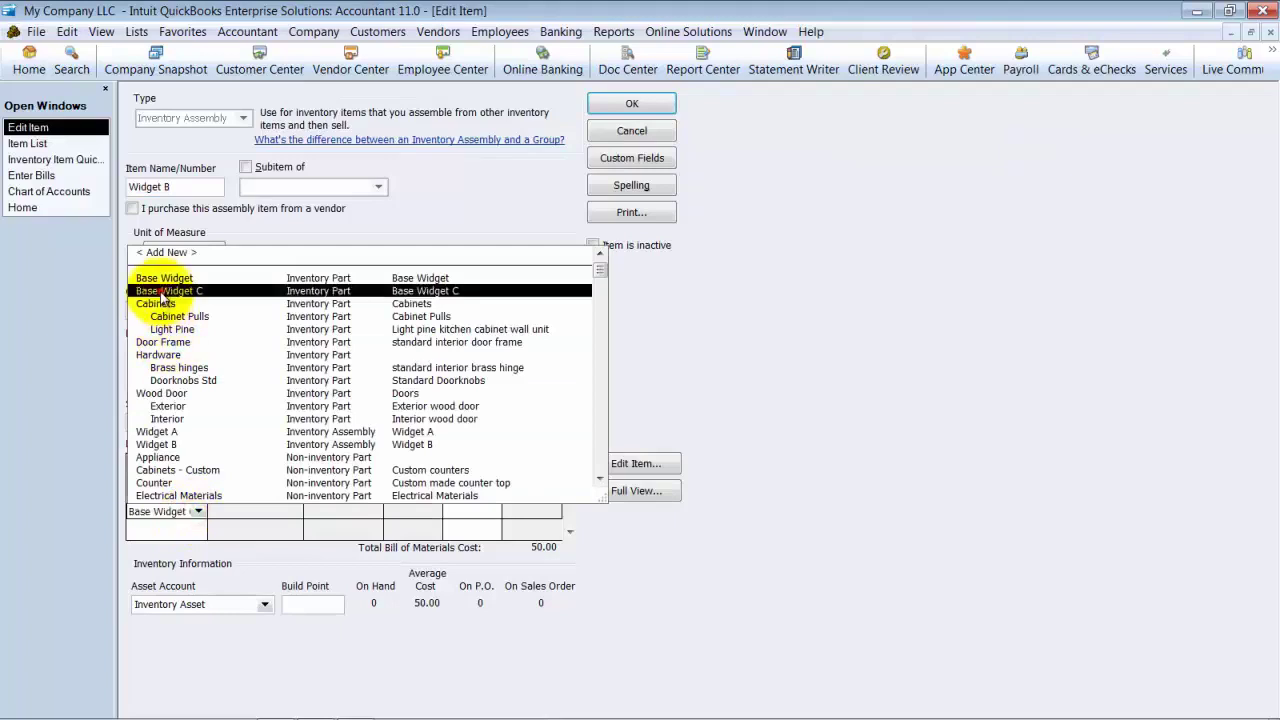
pyautogui.click(168, 291)
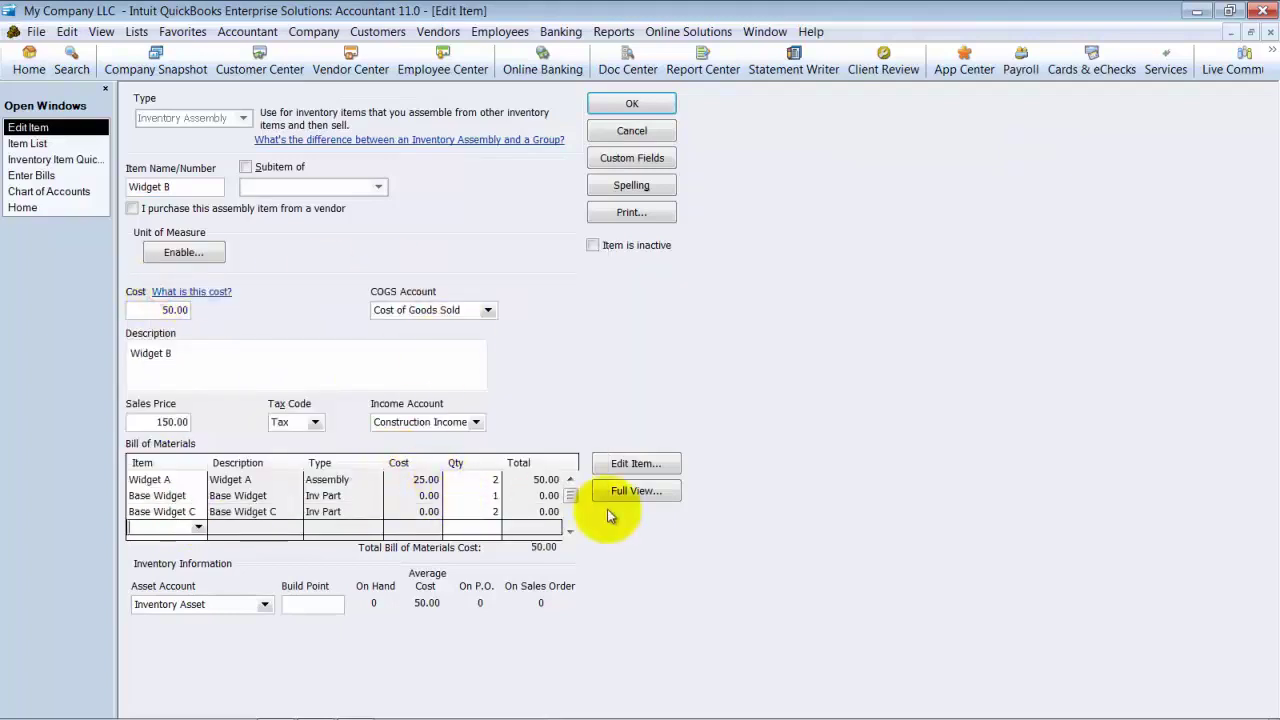
pyautogui.click(610, 104)
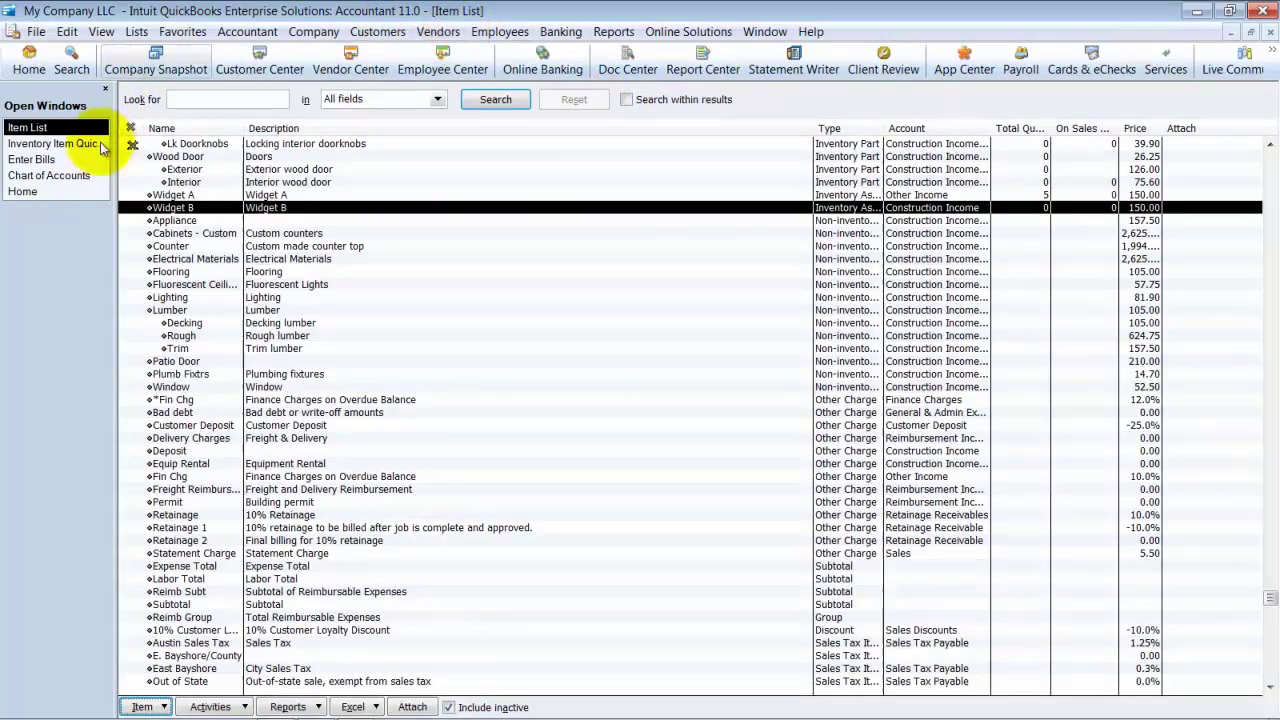
pyautogui.click(610, 32)
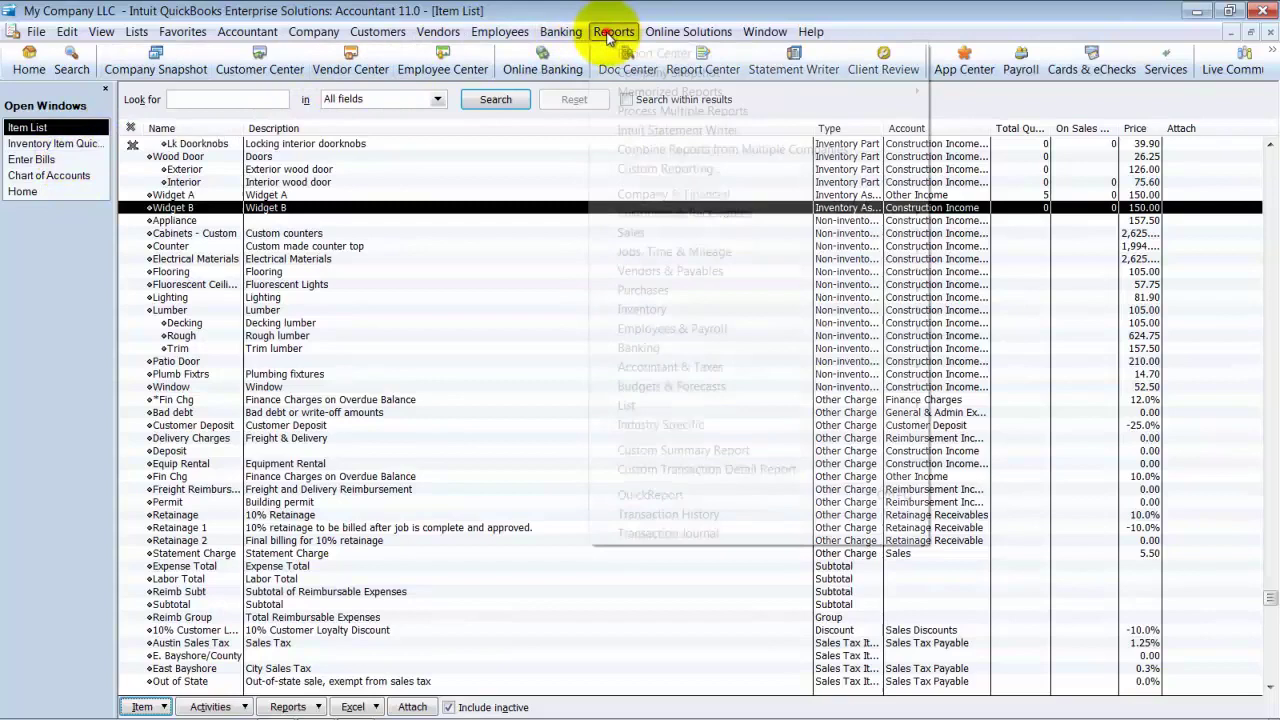
pyautogui.click(722, 193)
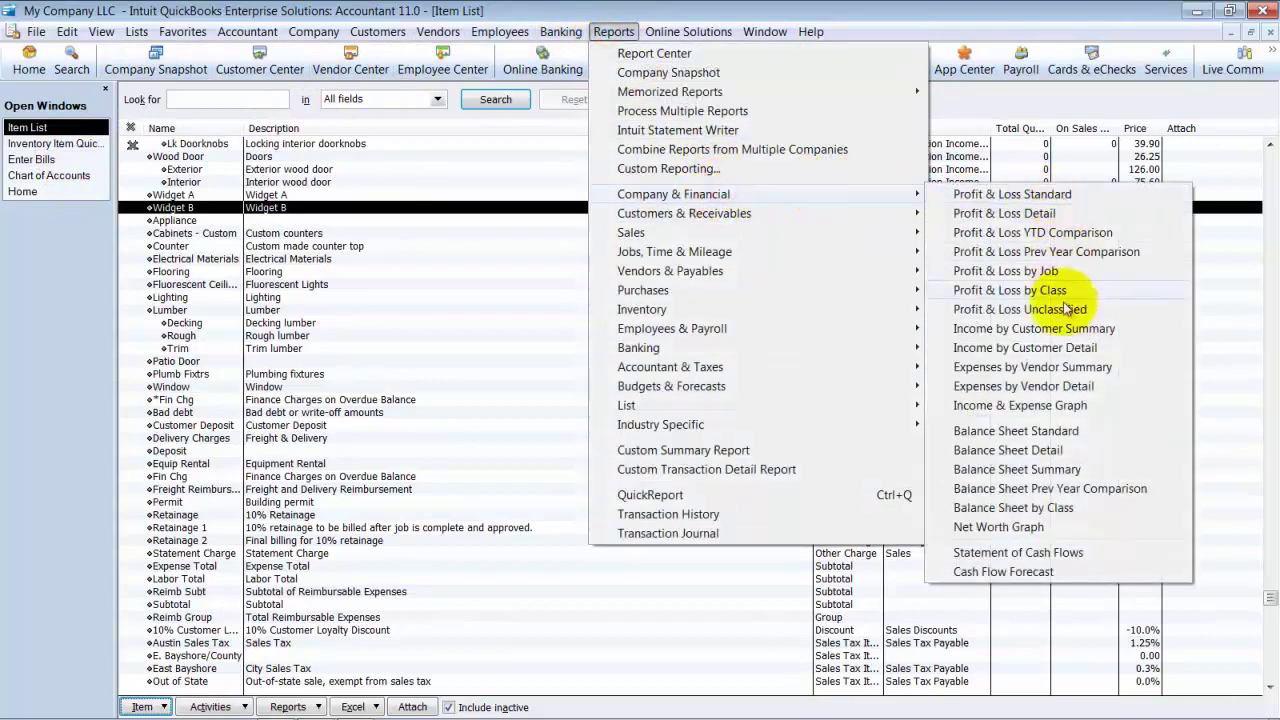
pyautogui.click(1069, 432)
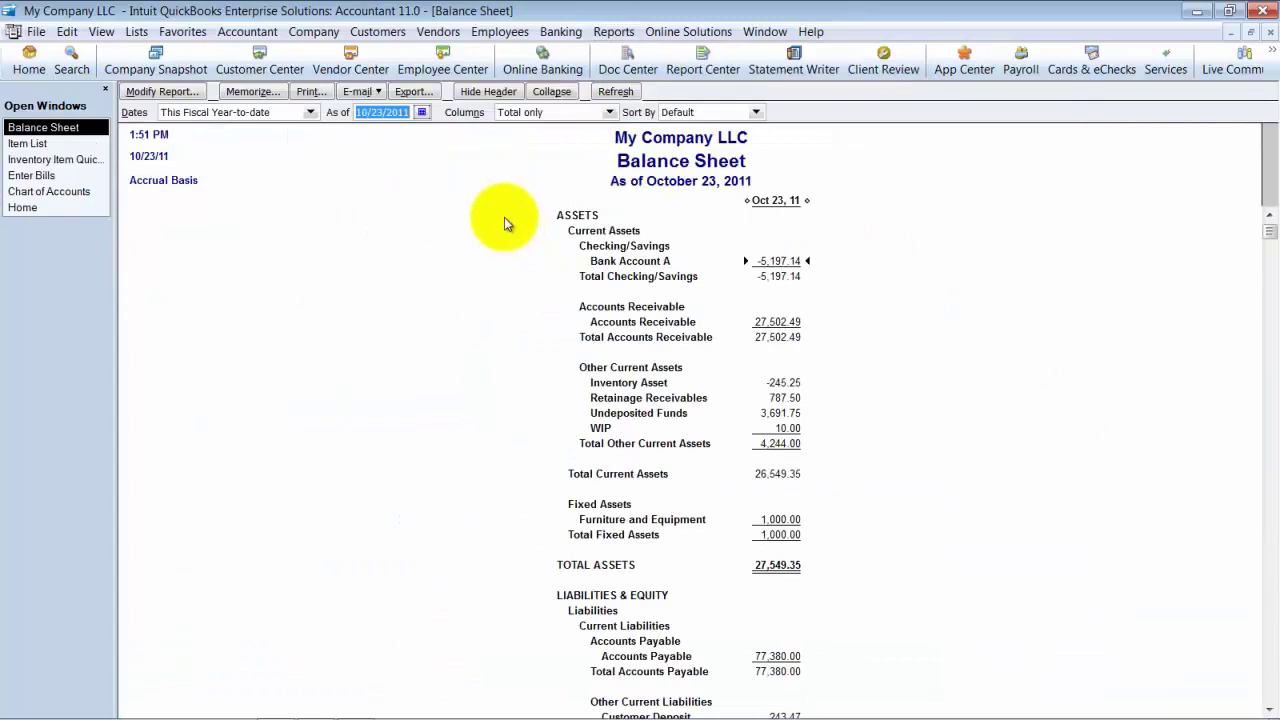
pyautogui.write('10/31/2011')
pyautogui.click(512, 360)
pyautogui.click(755, 387)
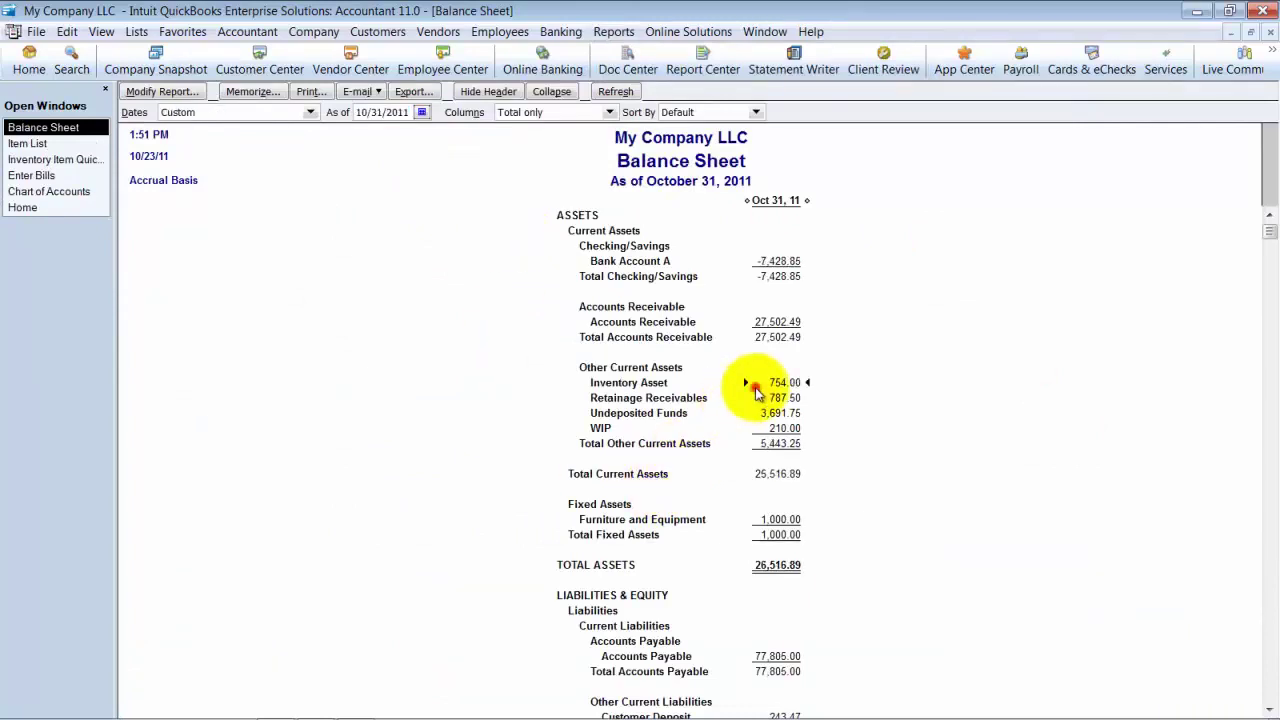
pyautogui.doubleClick(786, 431)
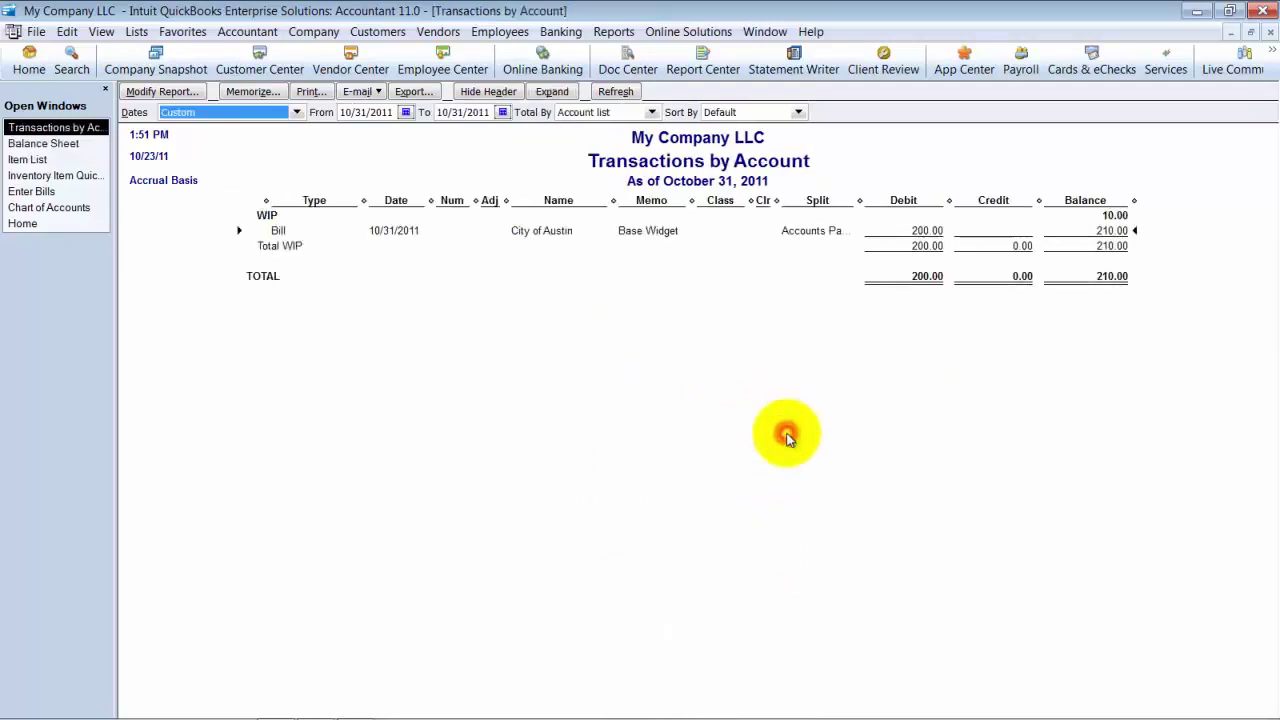
pyautogui.press('a')
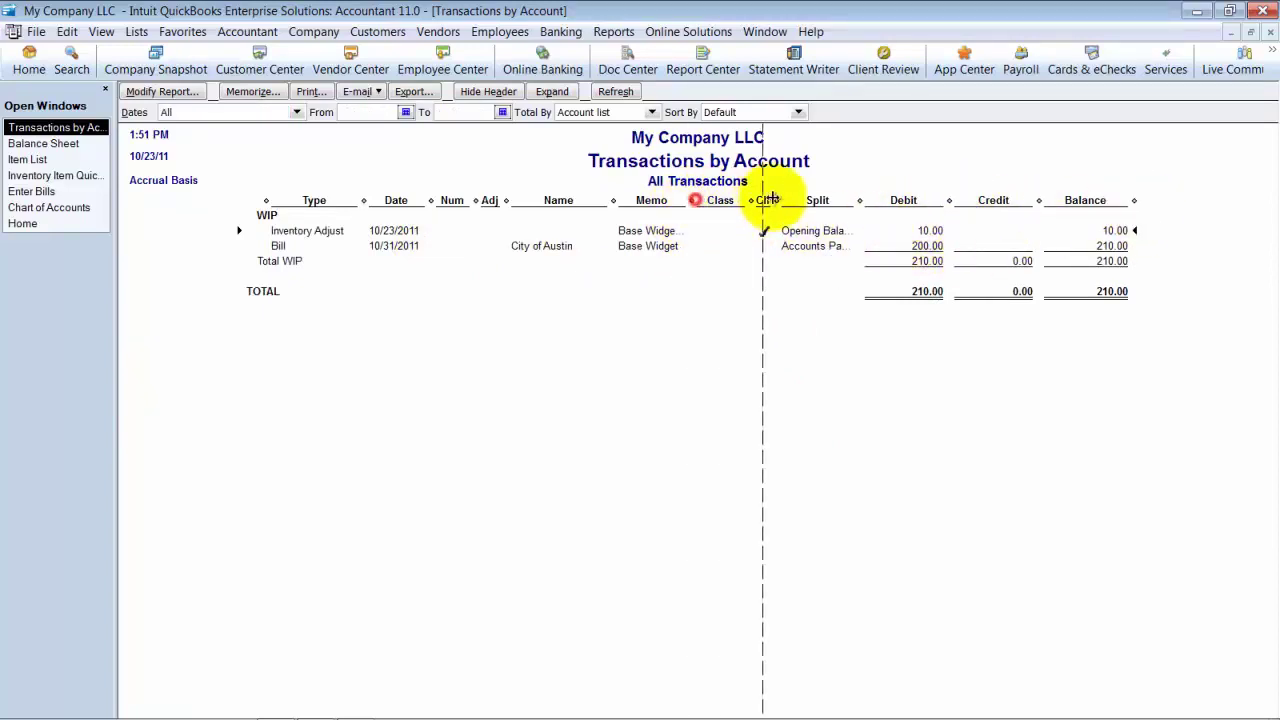
pyautogui.moveTo(698, 200); pyautogui.dragTo(763, 205)
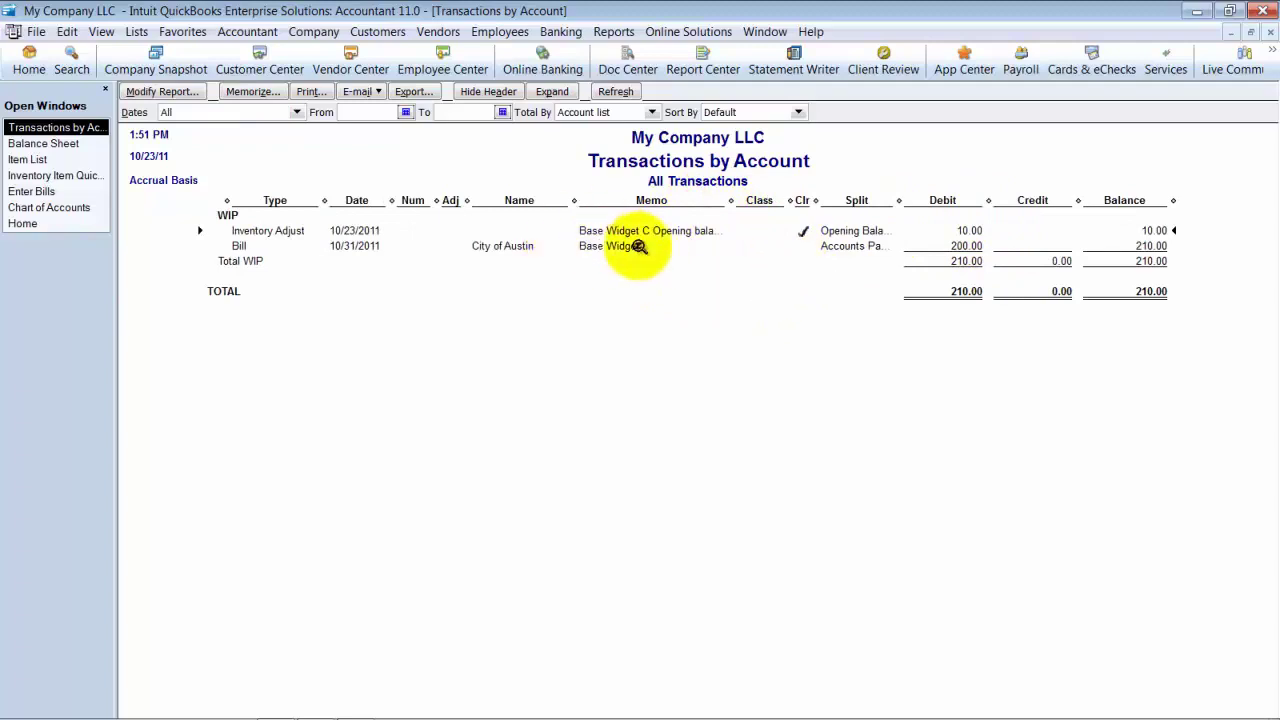
pyautogui.click(1270, 34)
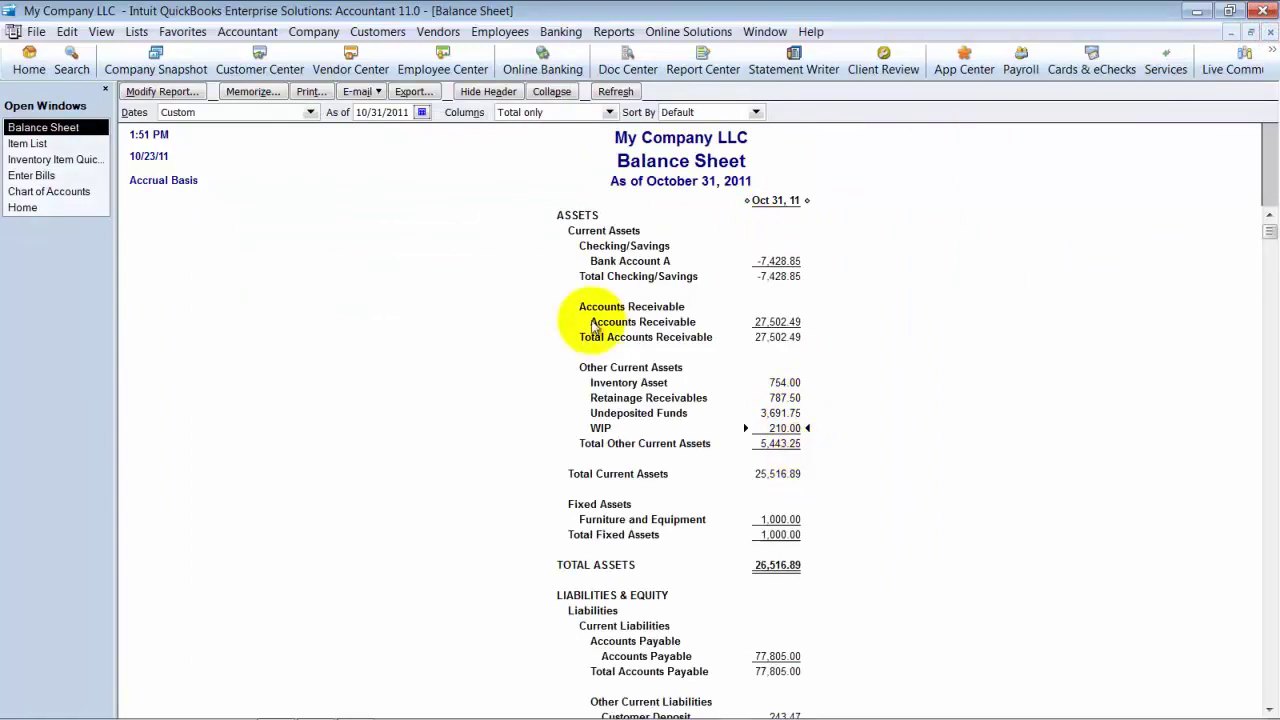
# Start a Build Assemblies entry for Widget B dated 10/31/2011.
pyautogui.click(438, 31)
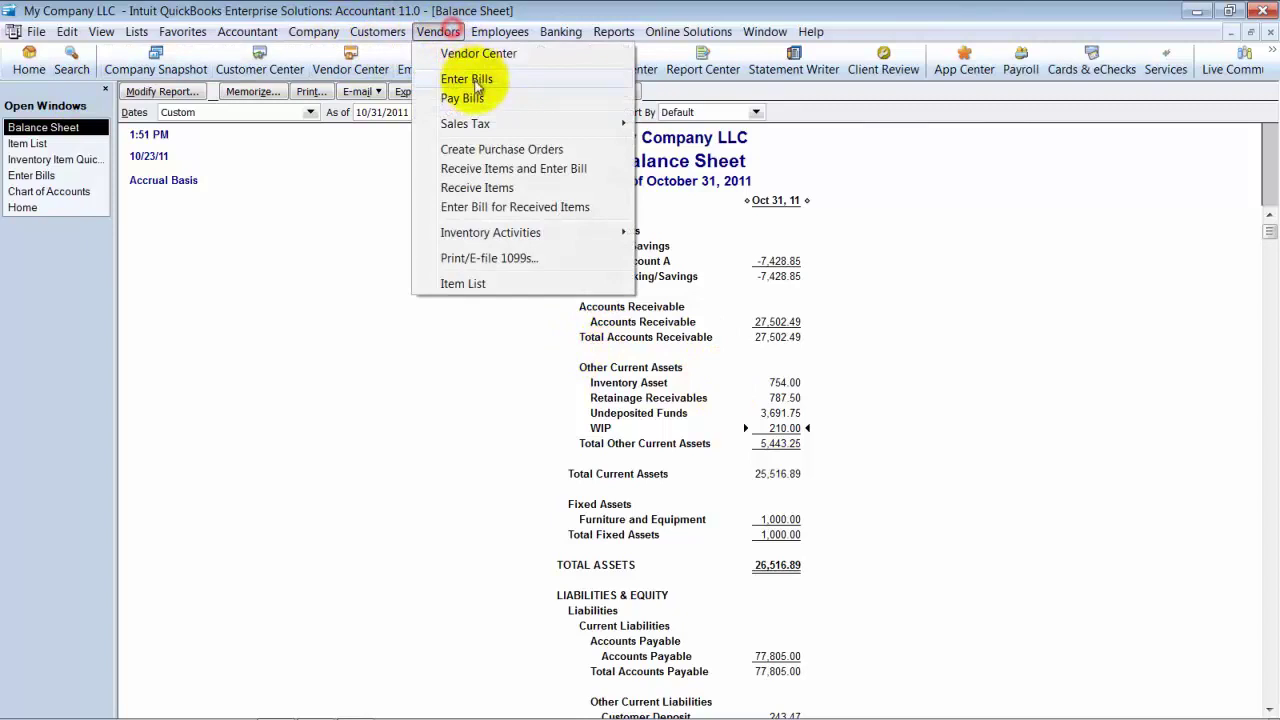
pyautogui.moveTo(490, 232)
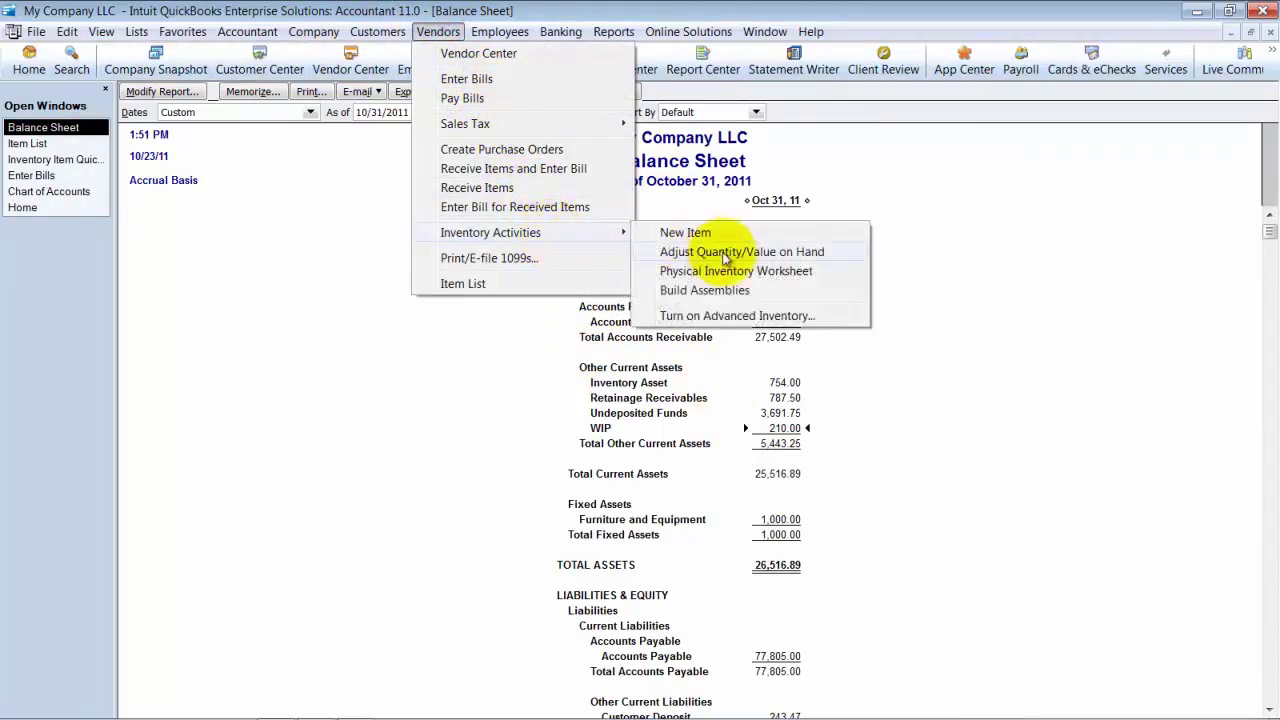
pyautogui.click(737, 290)
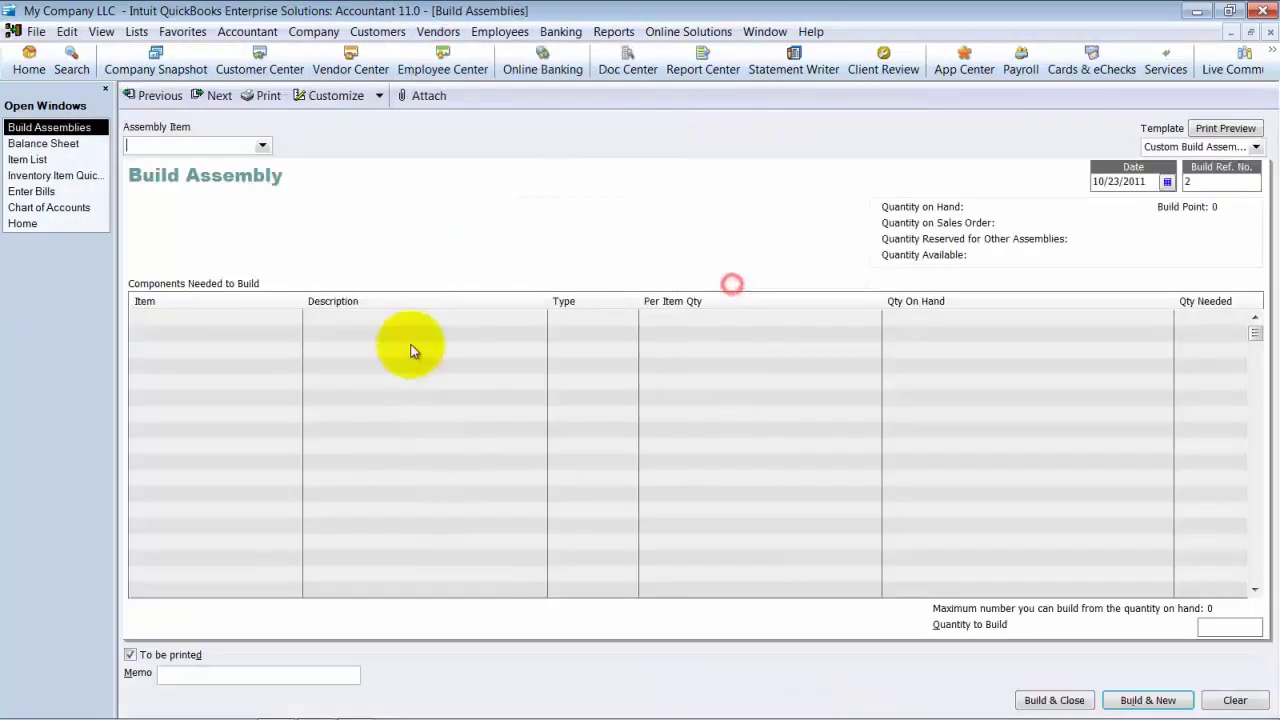
pyautogui.click(262, 145)
pyautogui.click(158, 202)
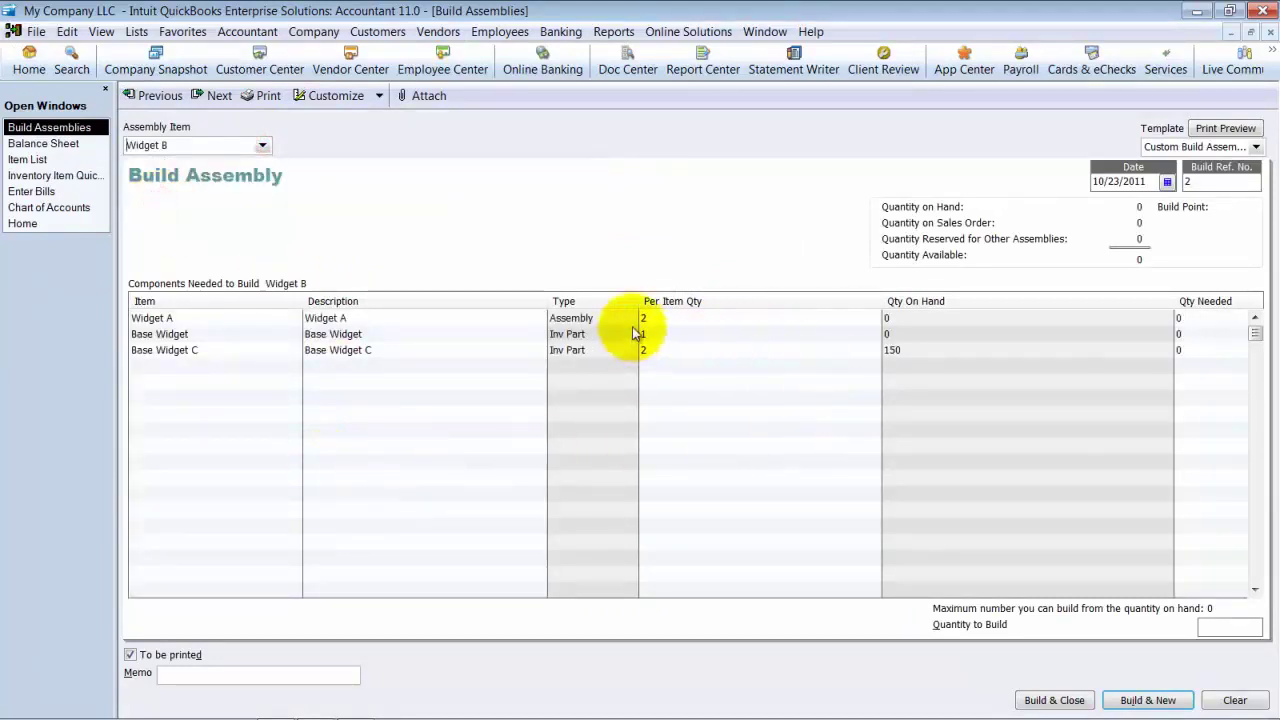
pyautogui.click(1167, 181)
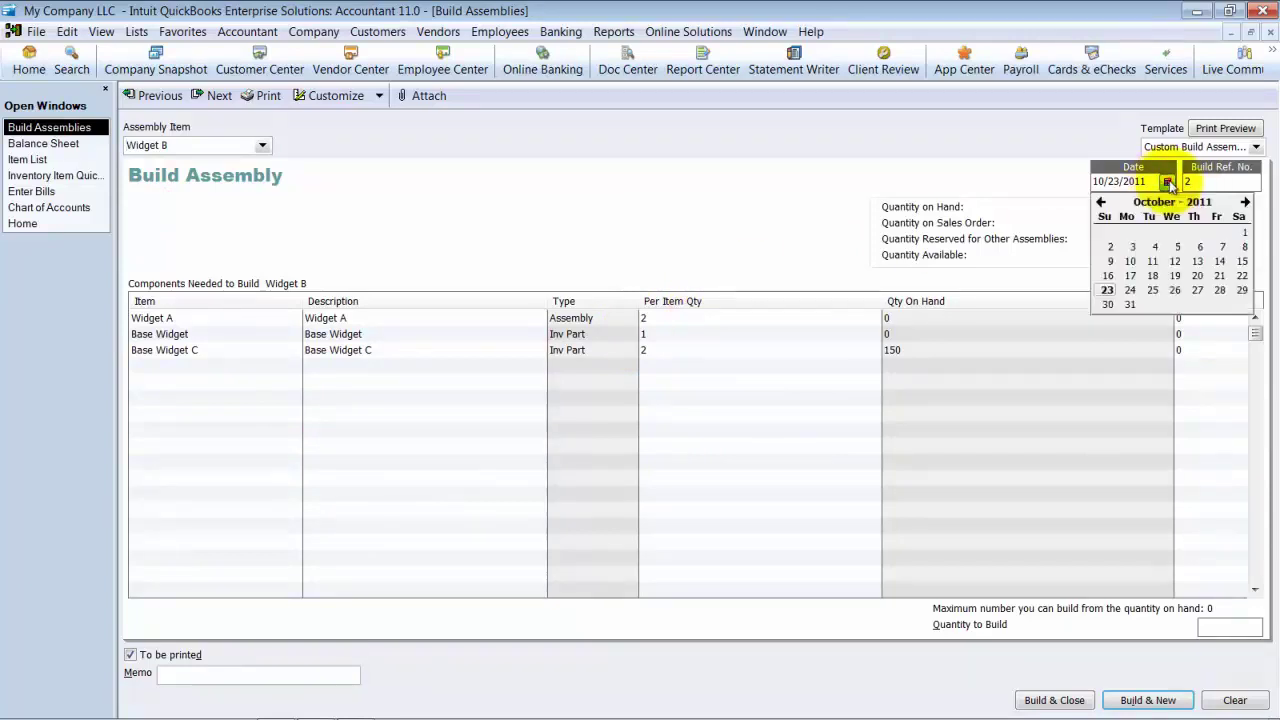
pyautogui.click(1130, 305)
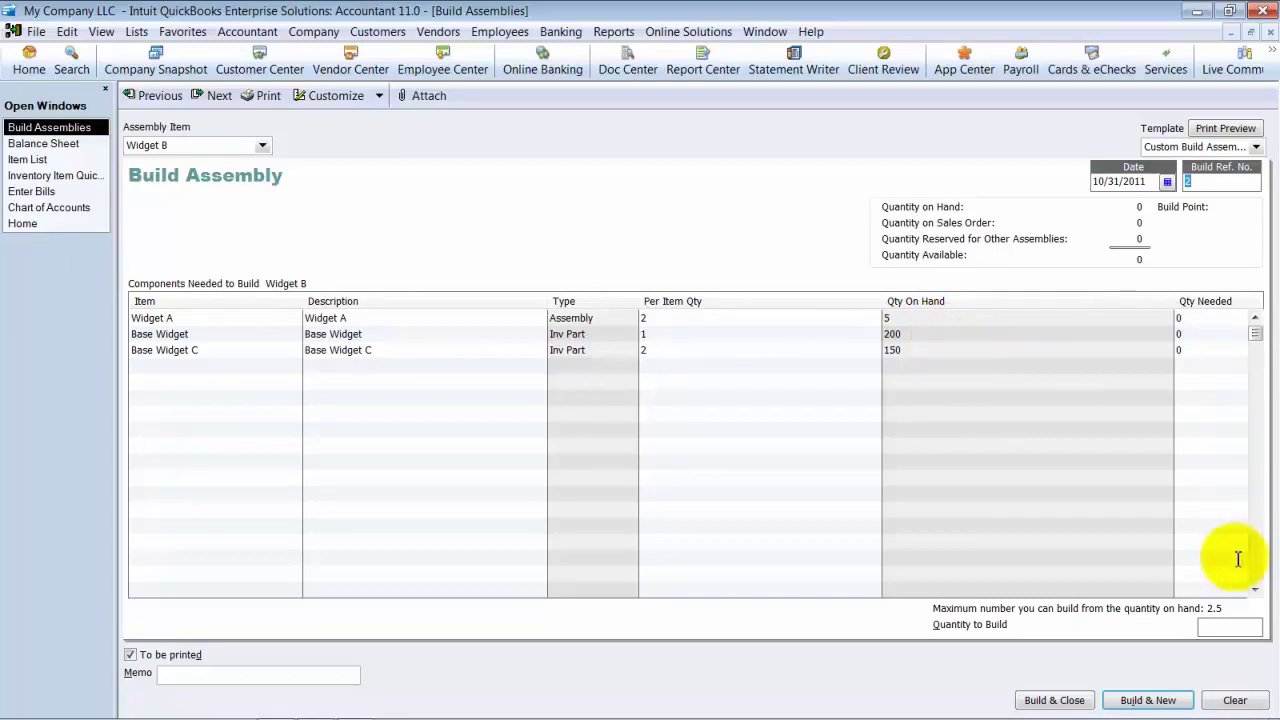
# Build 2 Widget B, skip the spell check, and reopen the saved build for review.
pyautogui.click(1230, 629)
pyautogui.write('2')
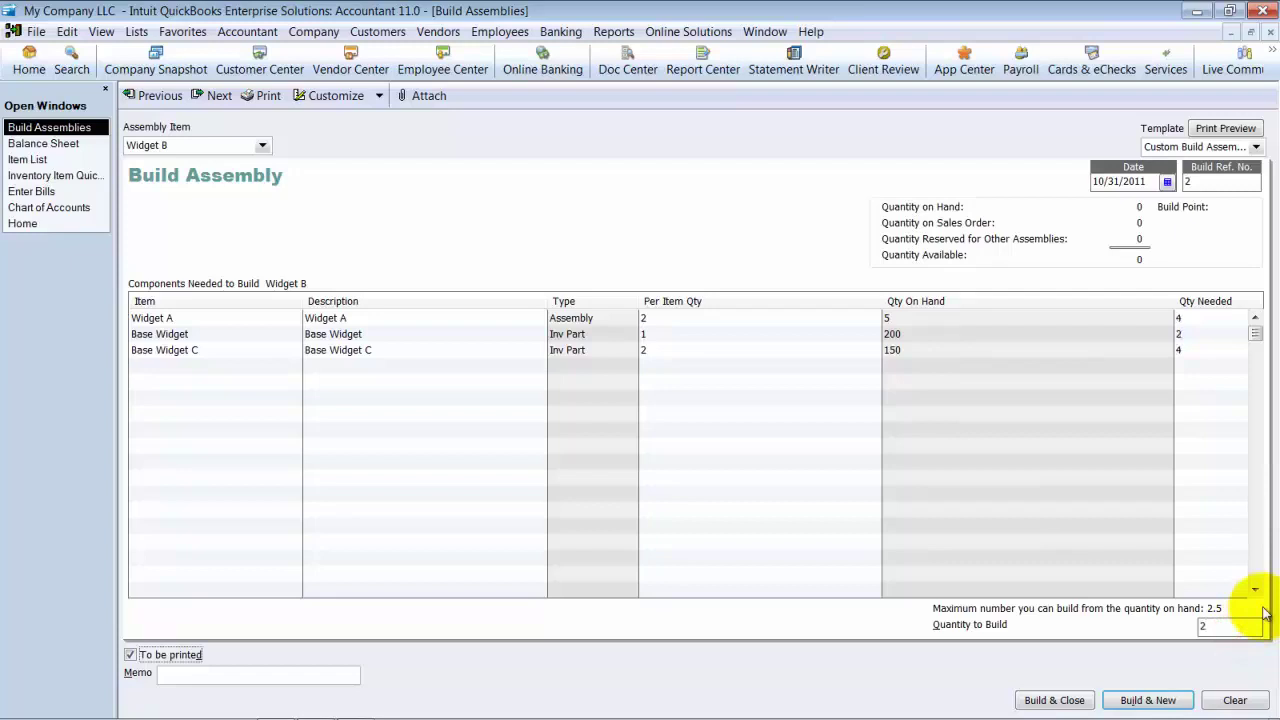
pyautogui.click(1160, 700)
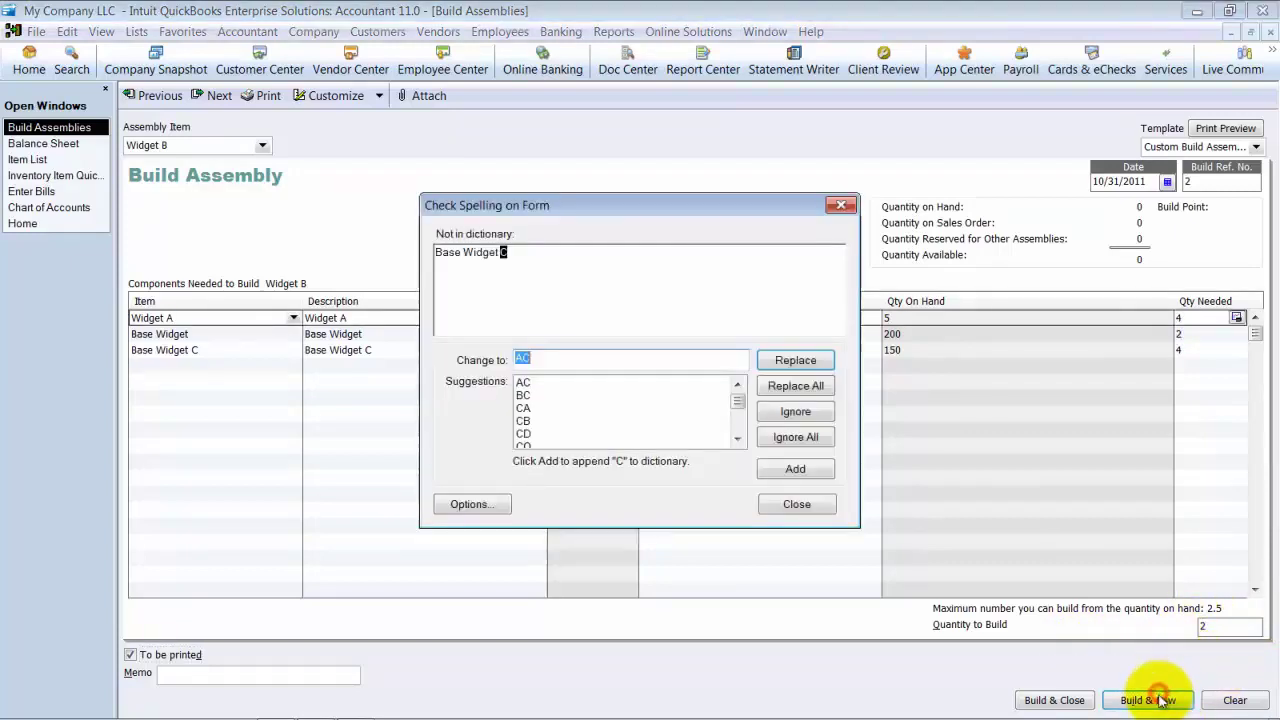
pyautogui.click(797, 505)
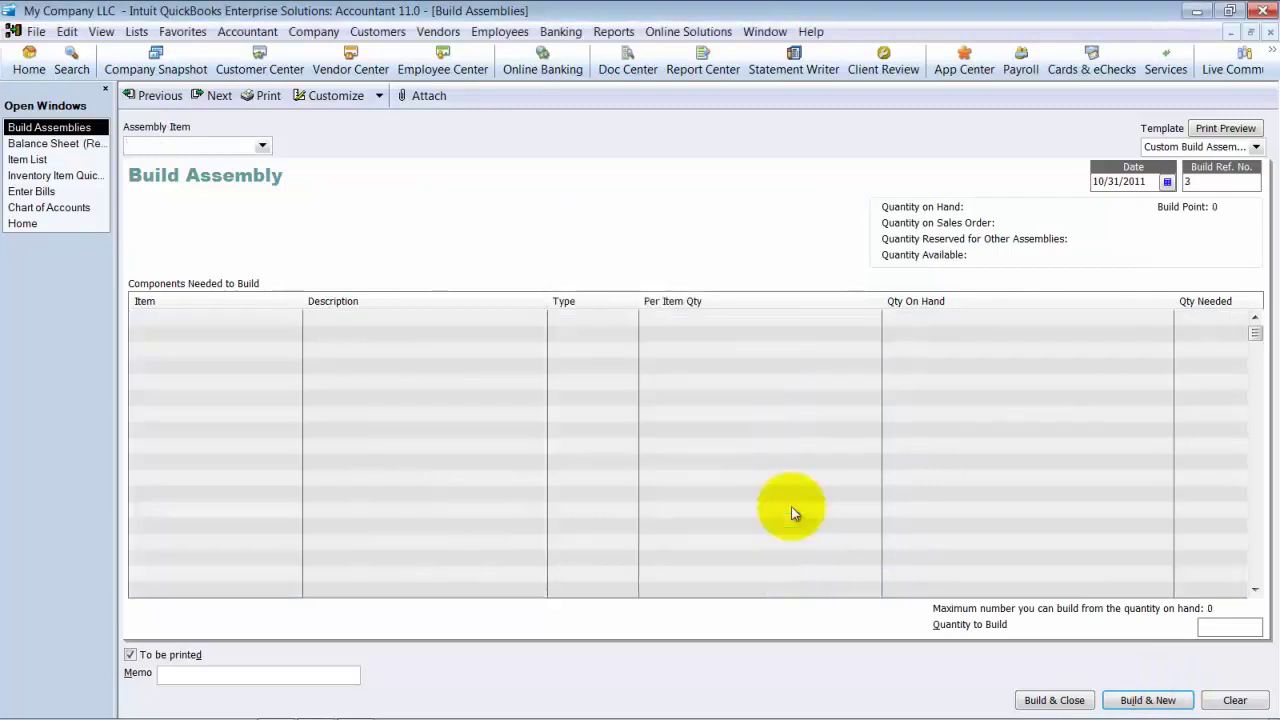
pyautogui.click(149, 100)
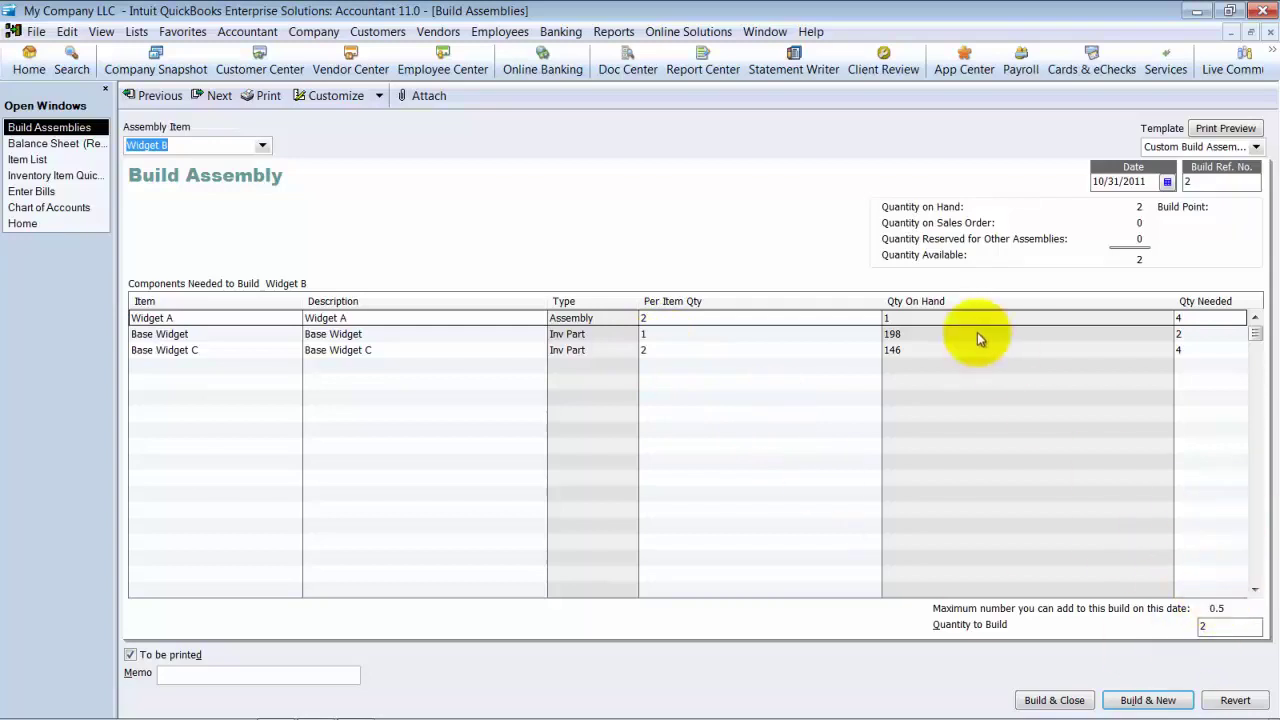
# Show the Build 2 Transaction Journal with Name hidden and Memo and Item widened, showing the 2.00 and 0.27 WIP credits.
pyautogui.click(613, 31)
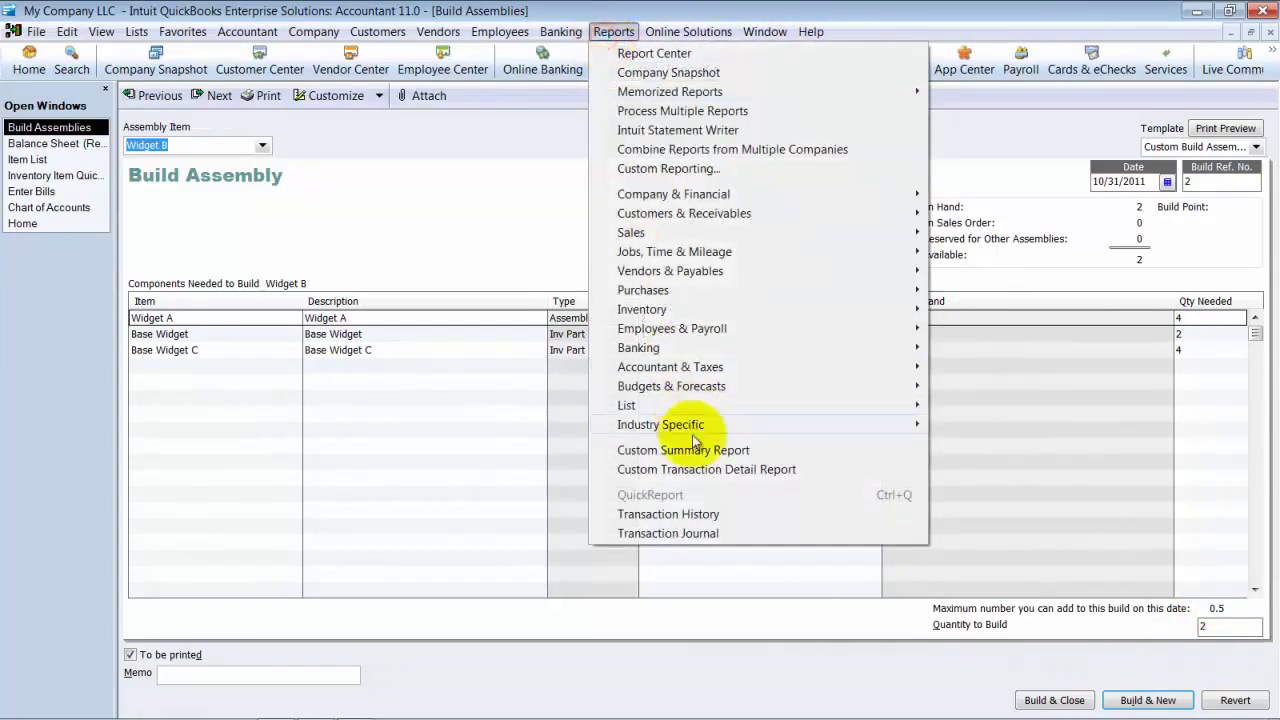
pyautogui.click(716, 538)
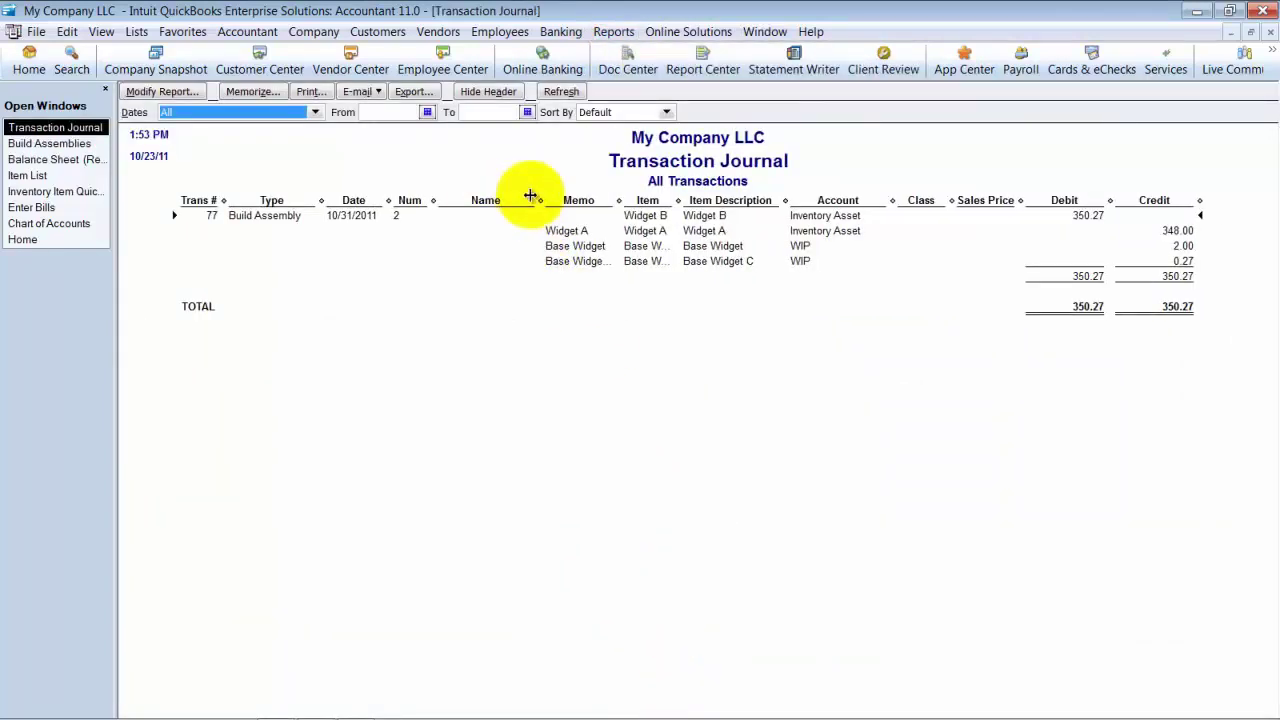
pyautogui.moveTo(537, 196); pyautogui.dragTo(425, 190)
pyautogui.moveTo(564, 198); pyautogui.dragTo(600, 198)
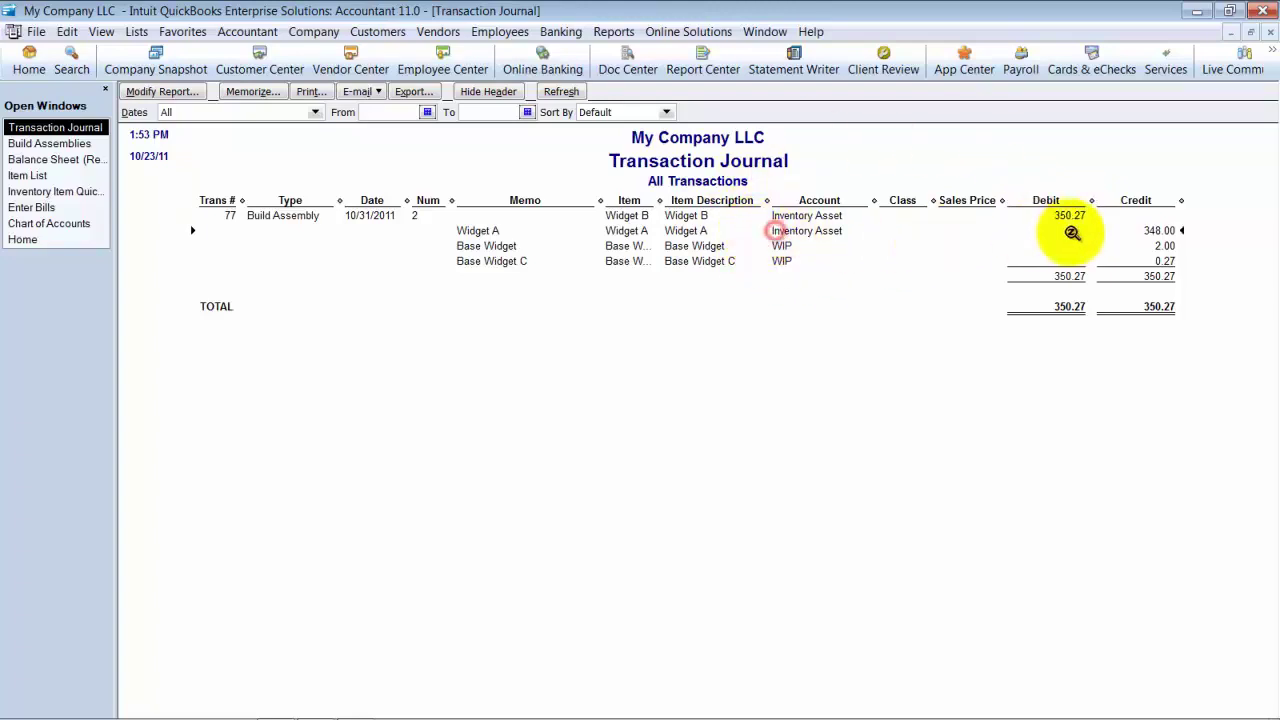
pyautogui.click(1160, 232)
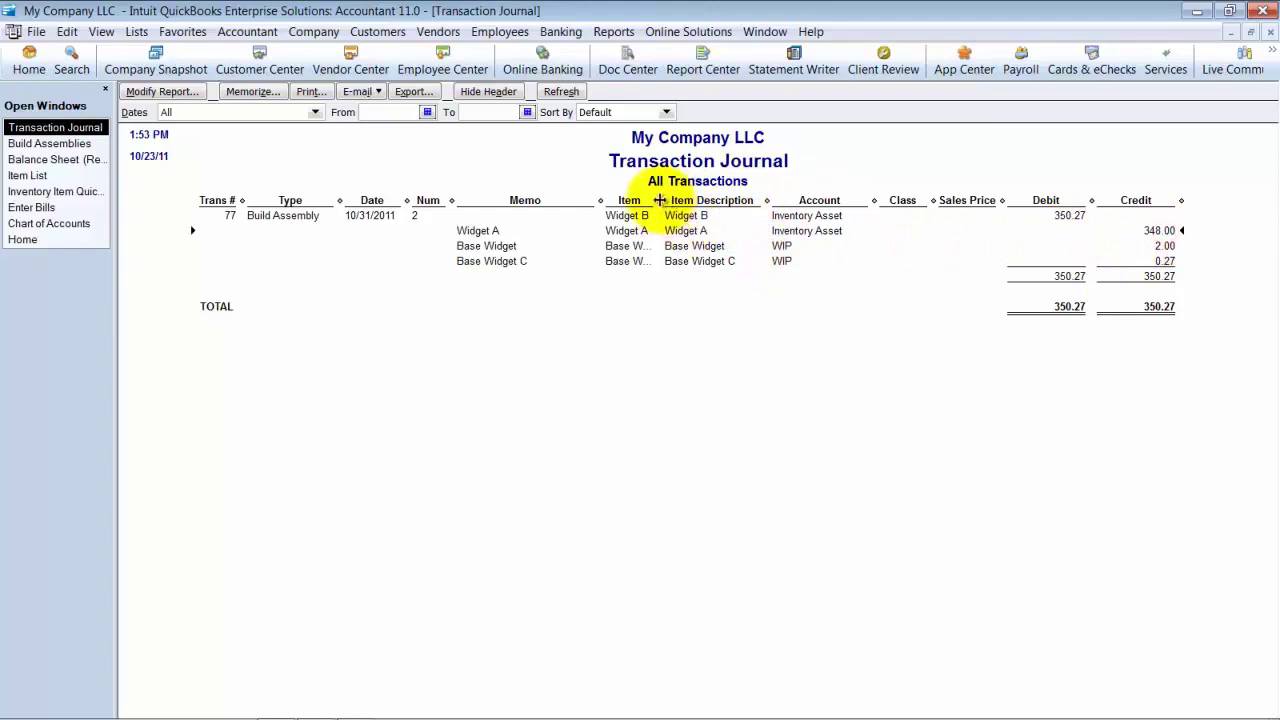
pyautogui.moveTo(659, 200); pyautogui.dragTo(702, 200)
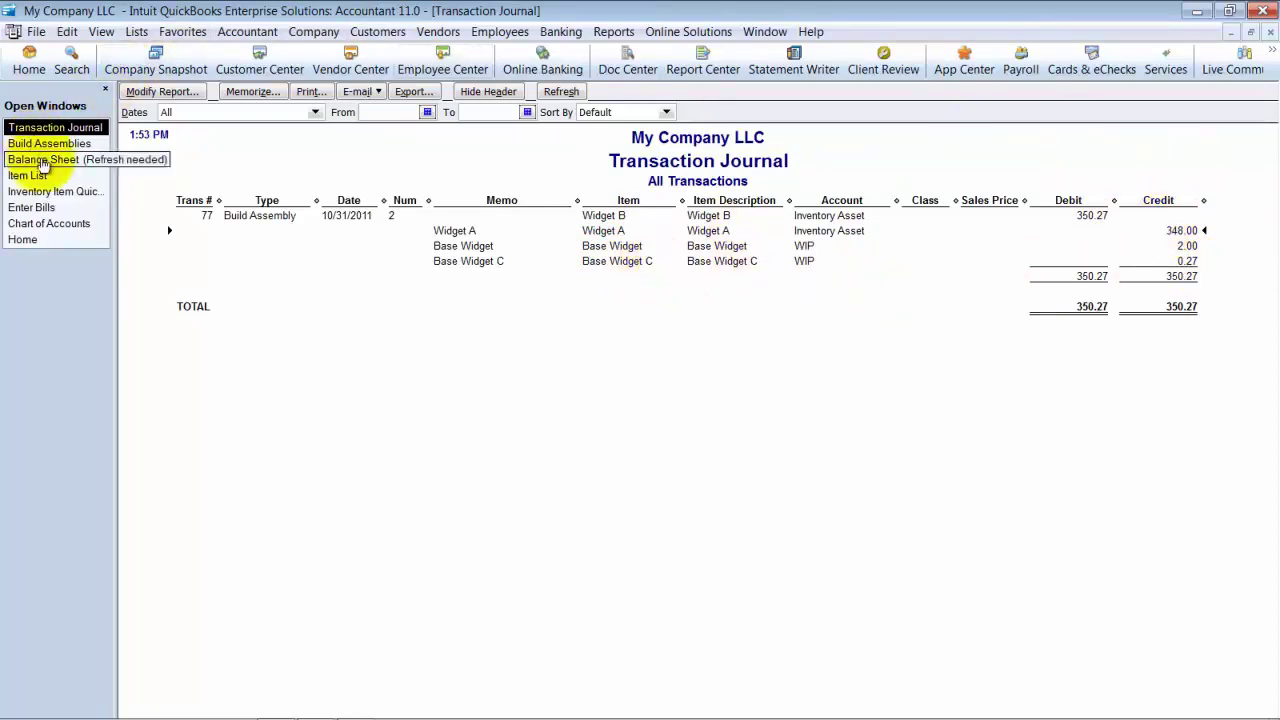
# Bring up the Balance Sheet and drill into the WIP balance of 207.73.
pyautogui.click(40, 221)
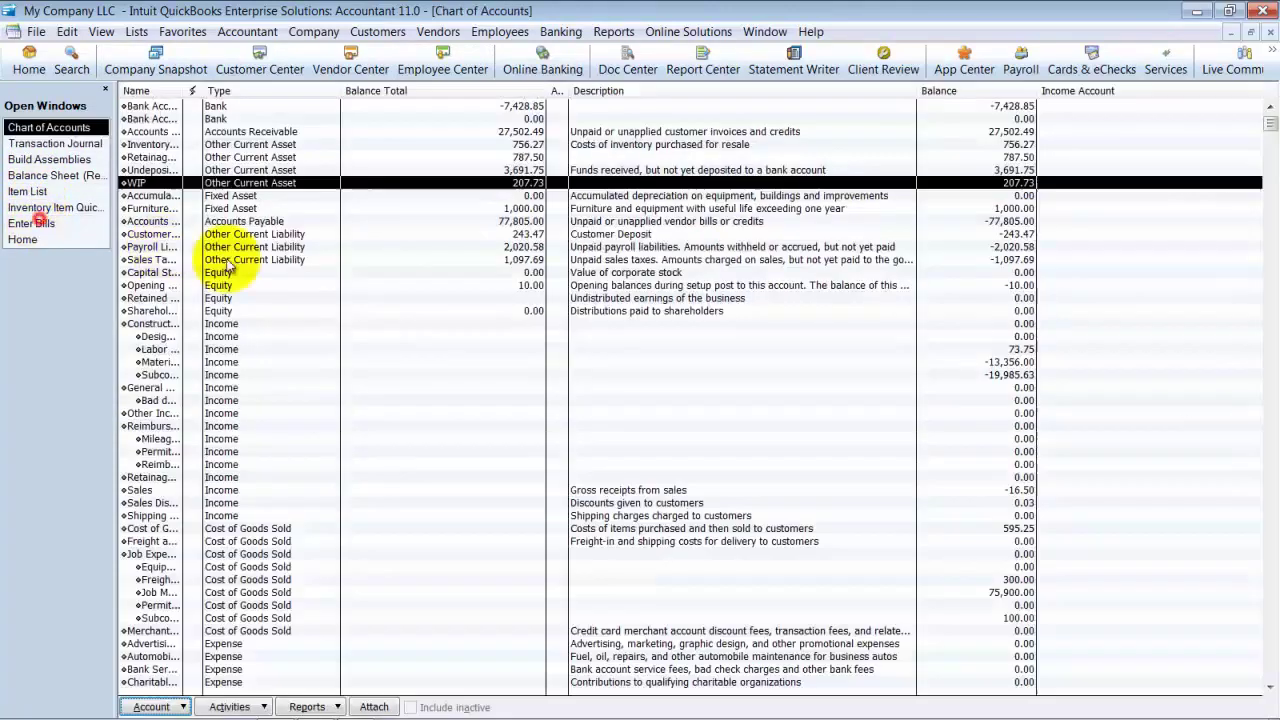
pyautogui.click(203, 90)
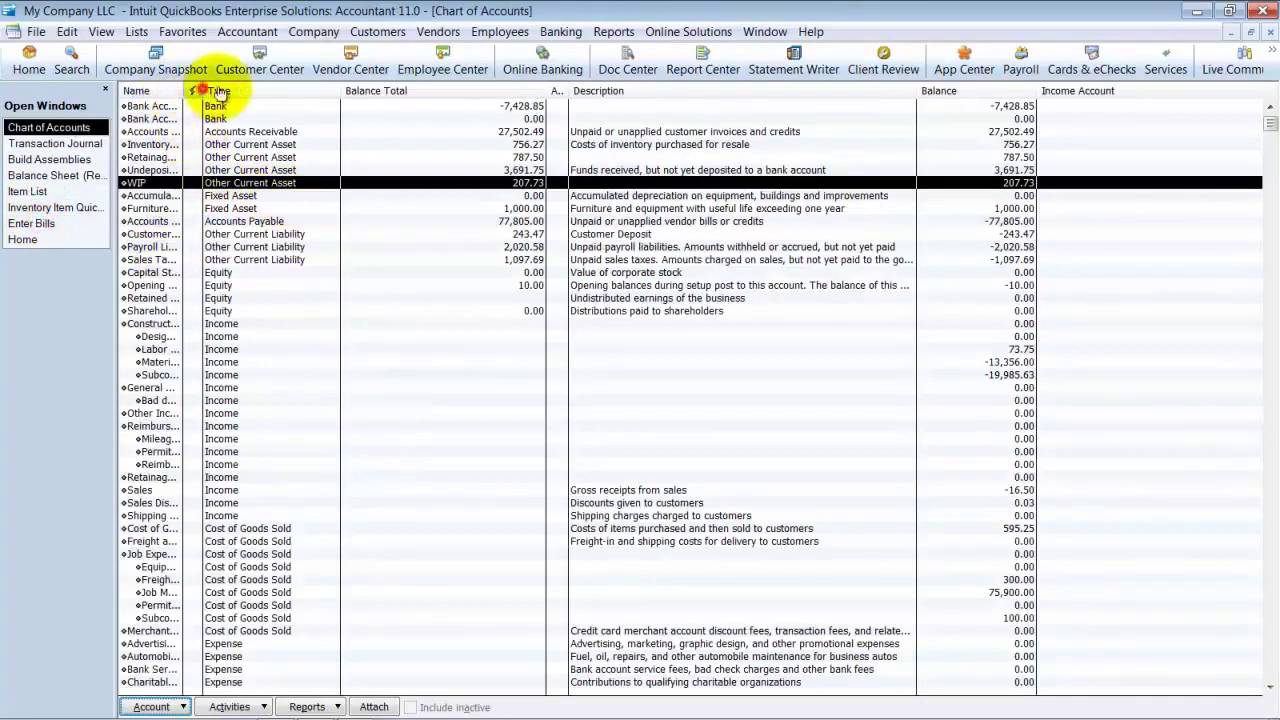
pyautogui.click(70, 178)
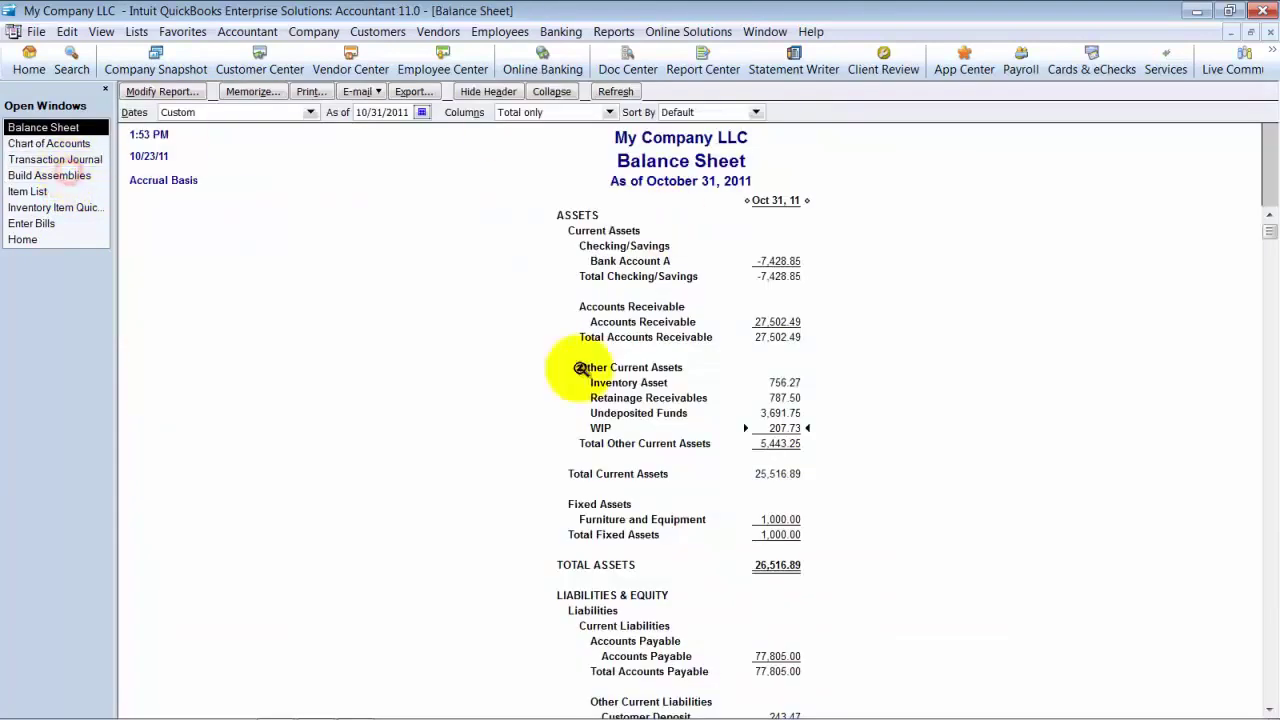
pyautogui.doubleClick(782, 431)
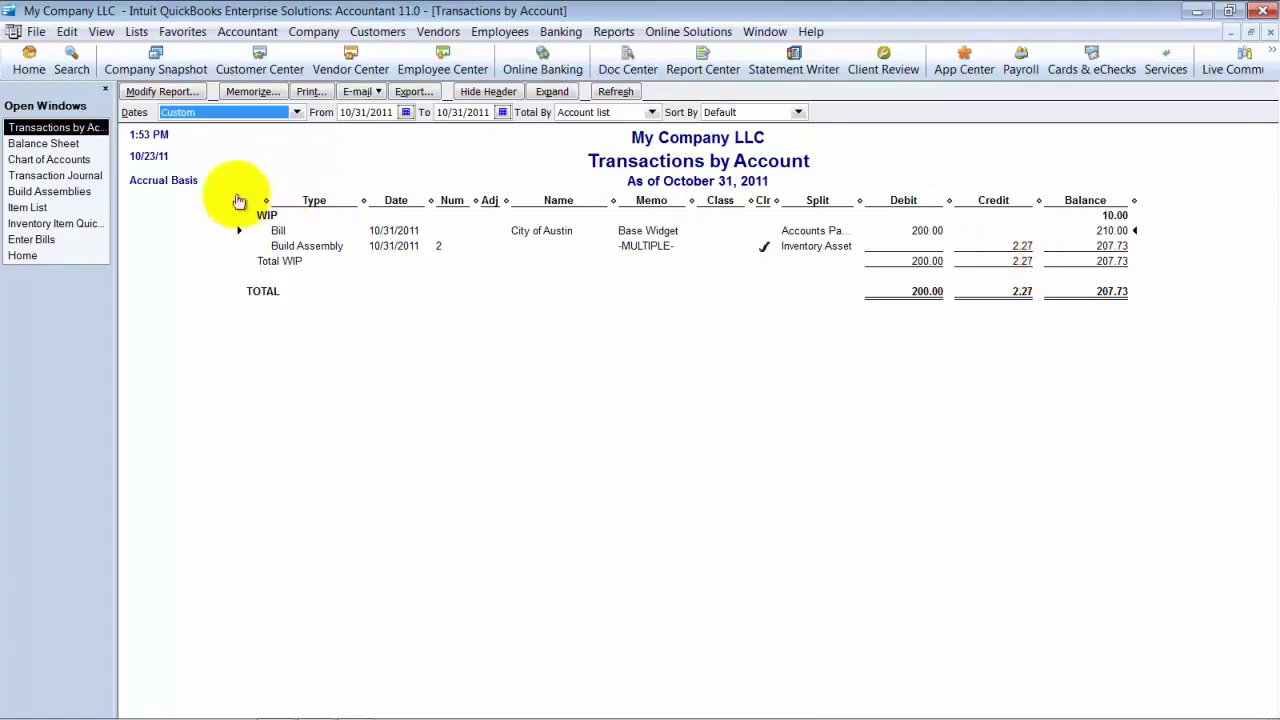
# View the WIP transaction journal, then close it and the Transactions by Account report.
pyautogui.click(60, 175)
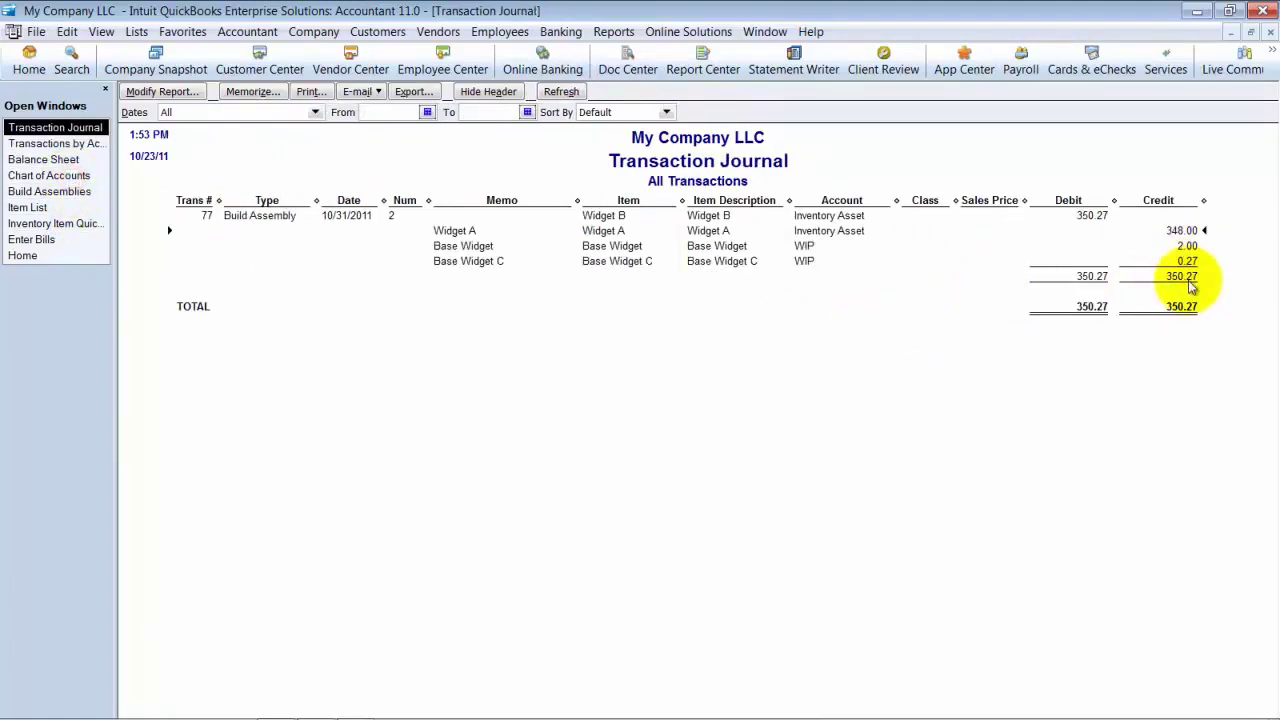
pyautogui.click(1271, 34)
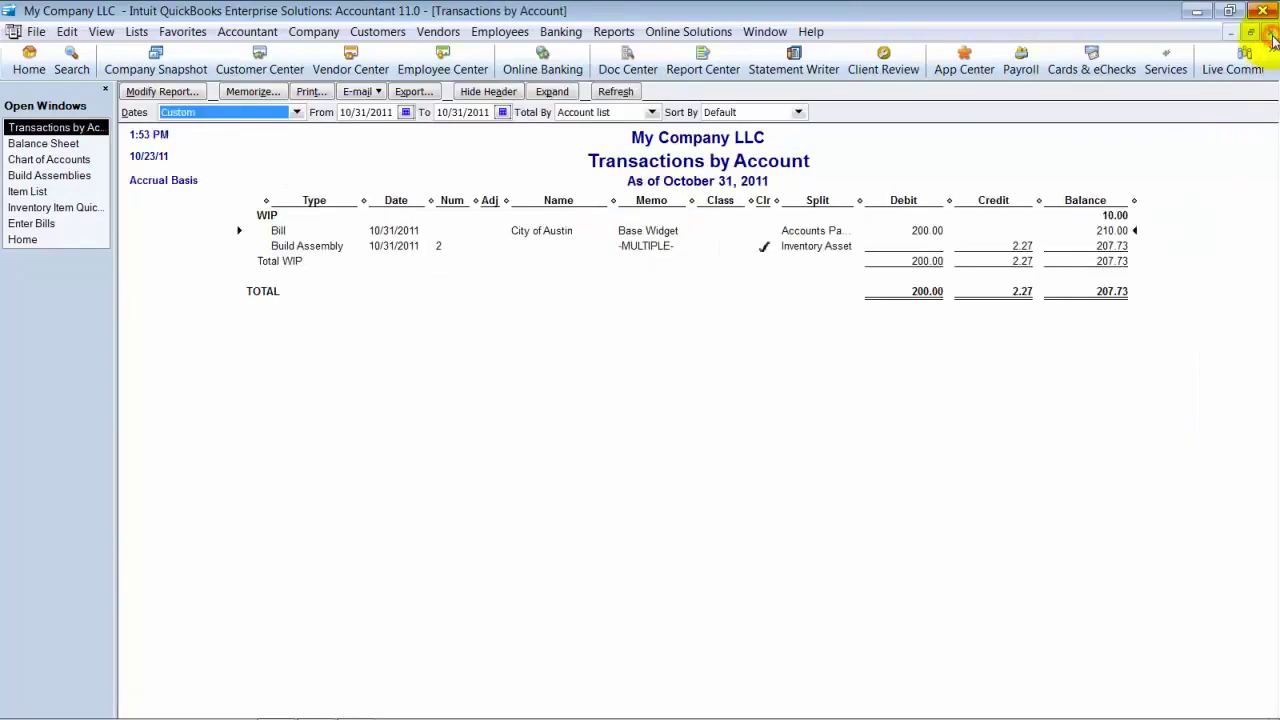
pyautogui.click(1271, 34)
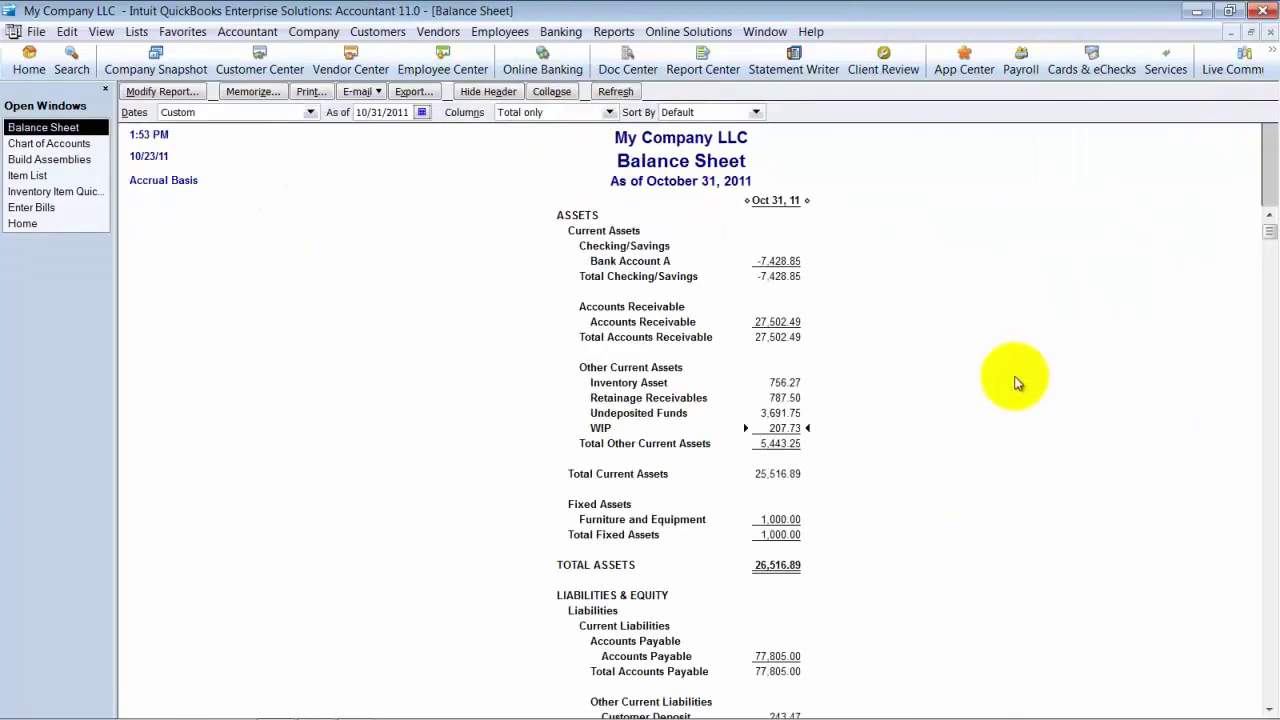